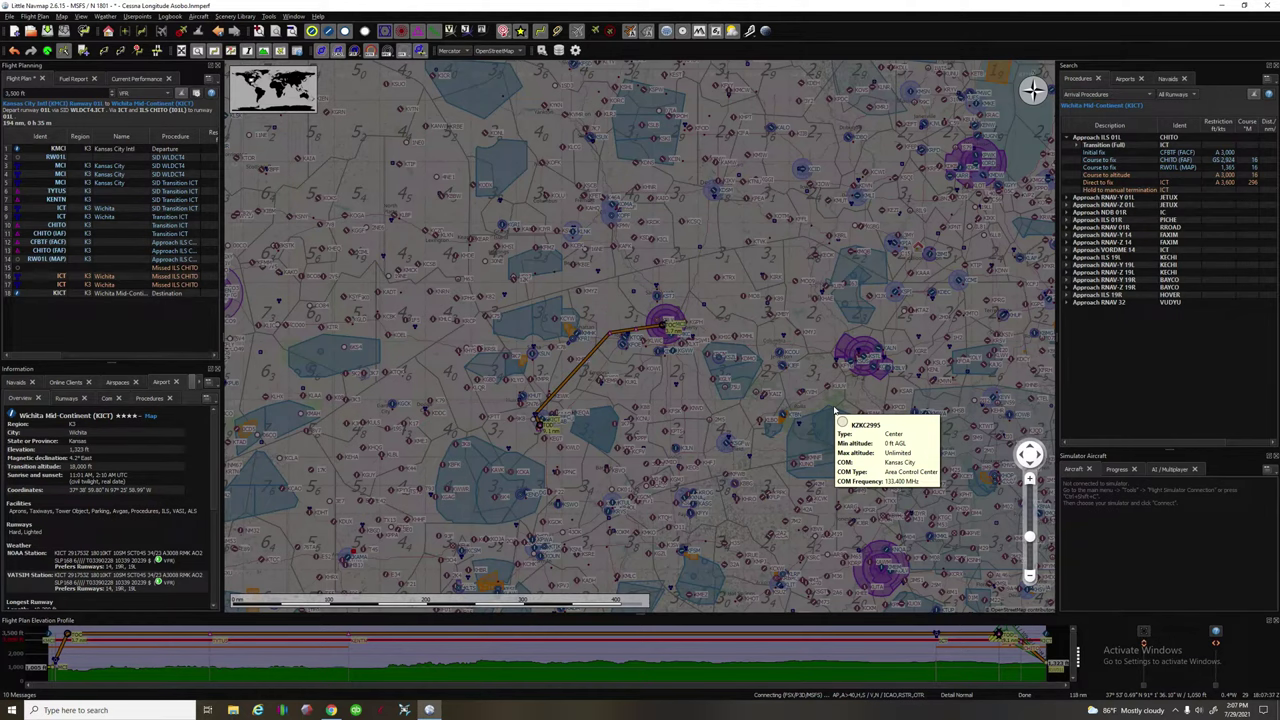
- Zoom in and frame the Kansas City to Wichita route on the map
scroll(623, 372, up, 2)
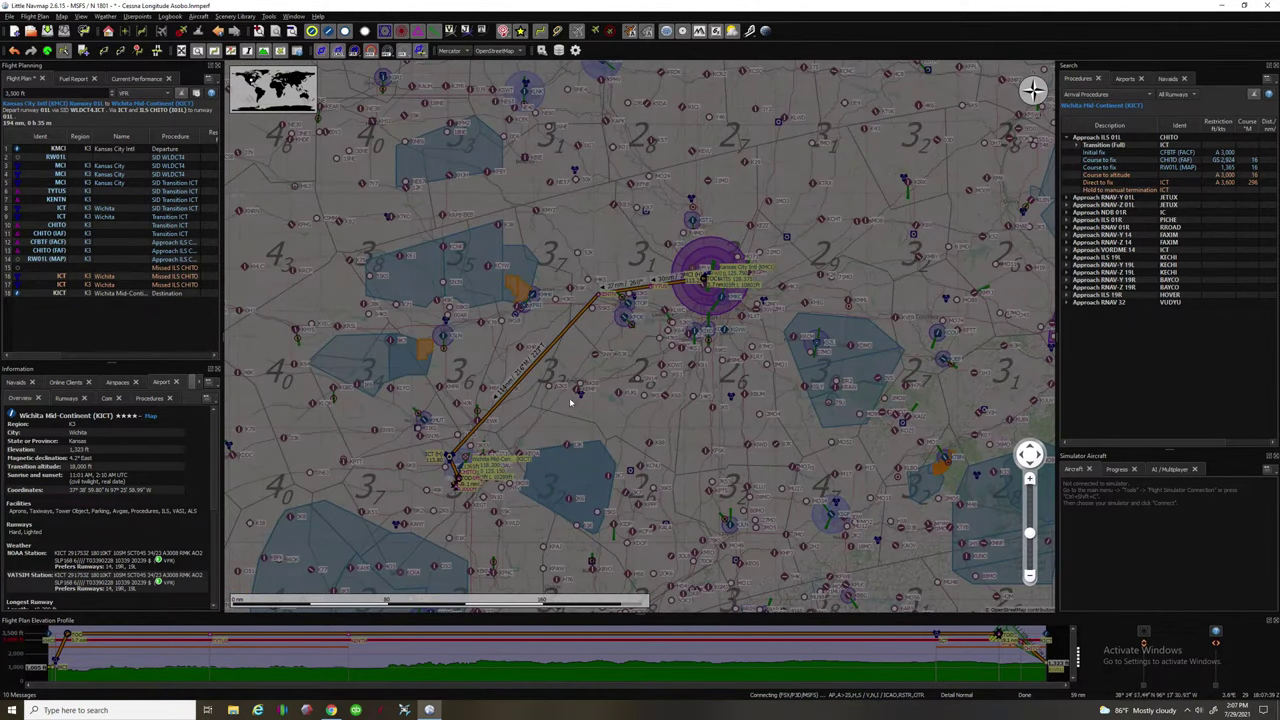
scroll(575, 415, up, 2)
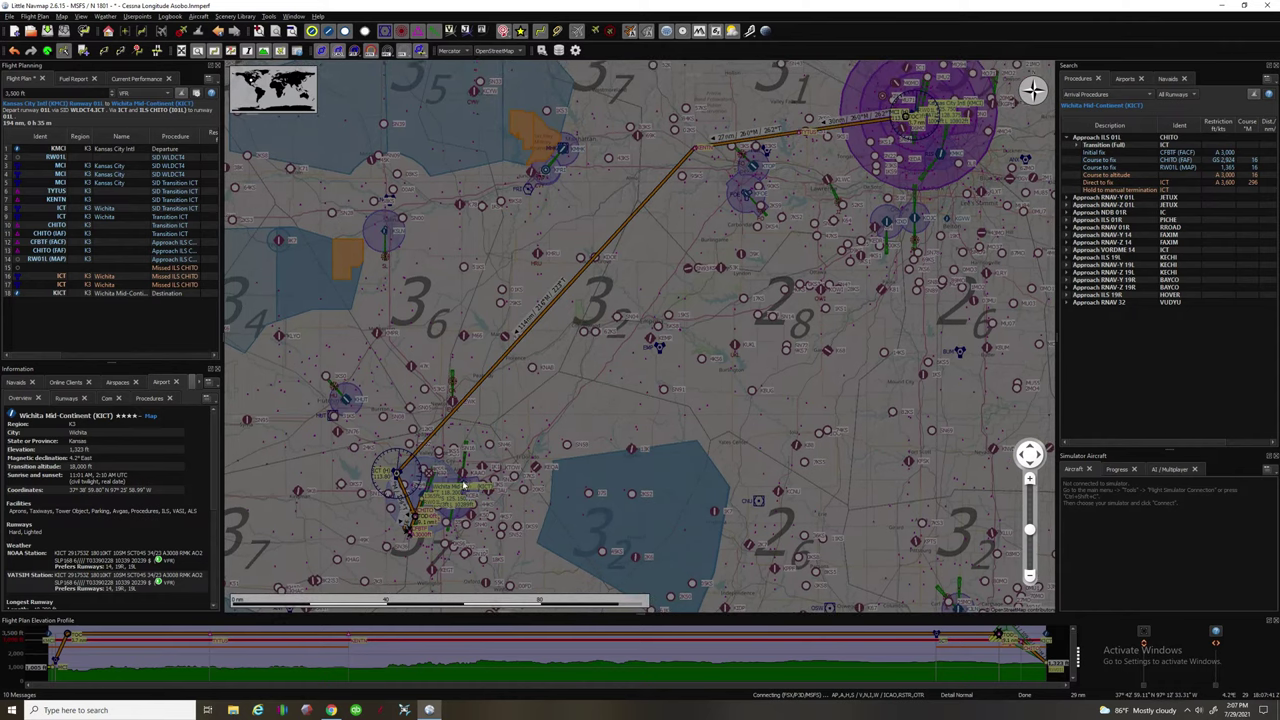
drag(654, 283, 628, 325)
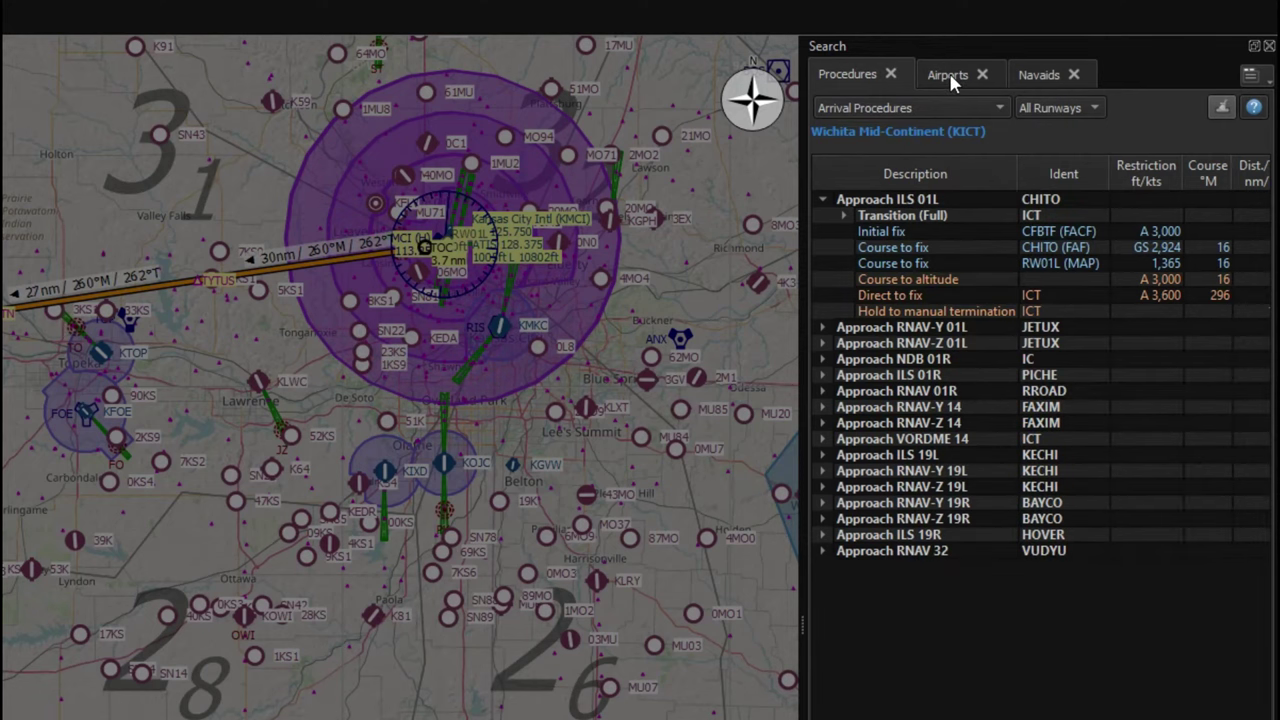
- Switch the search panel from Airports to Navaids and pan the map east and back west
click(949, 78)
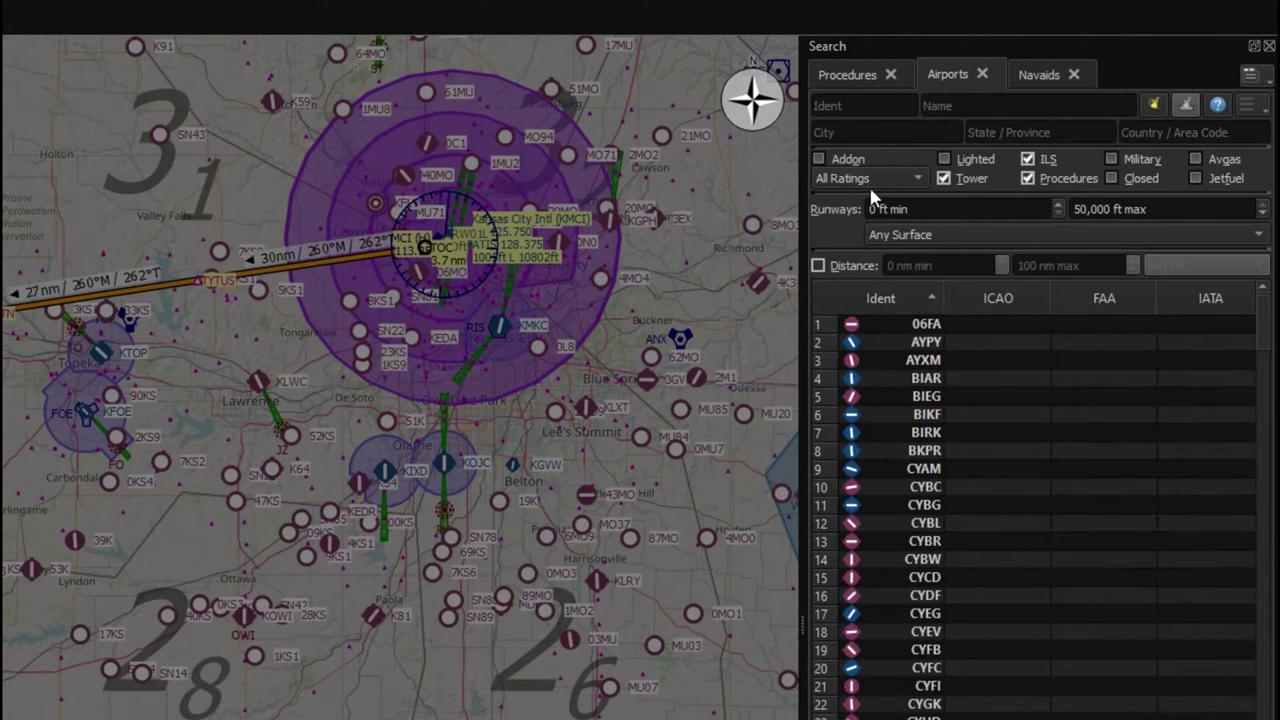
click(1038, 78)
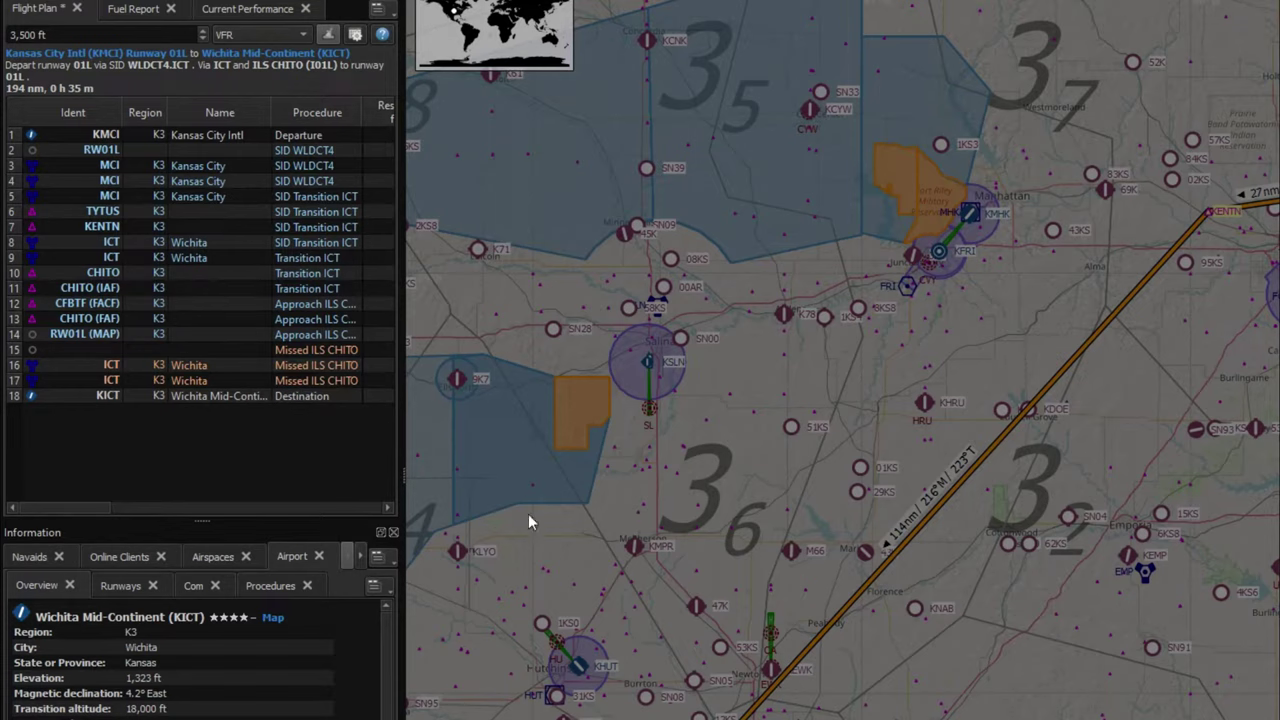
key(Right)
key(Right)
key(Right)
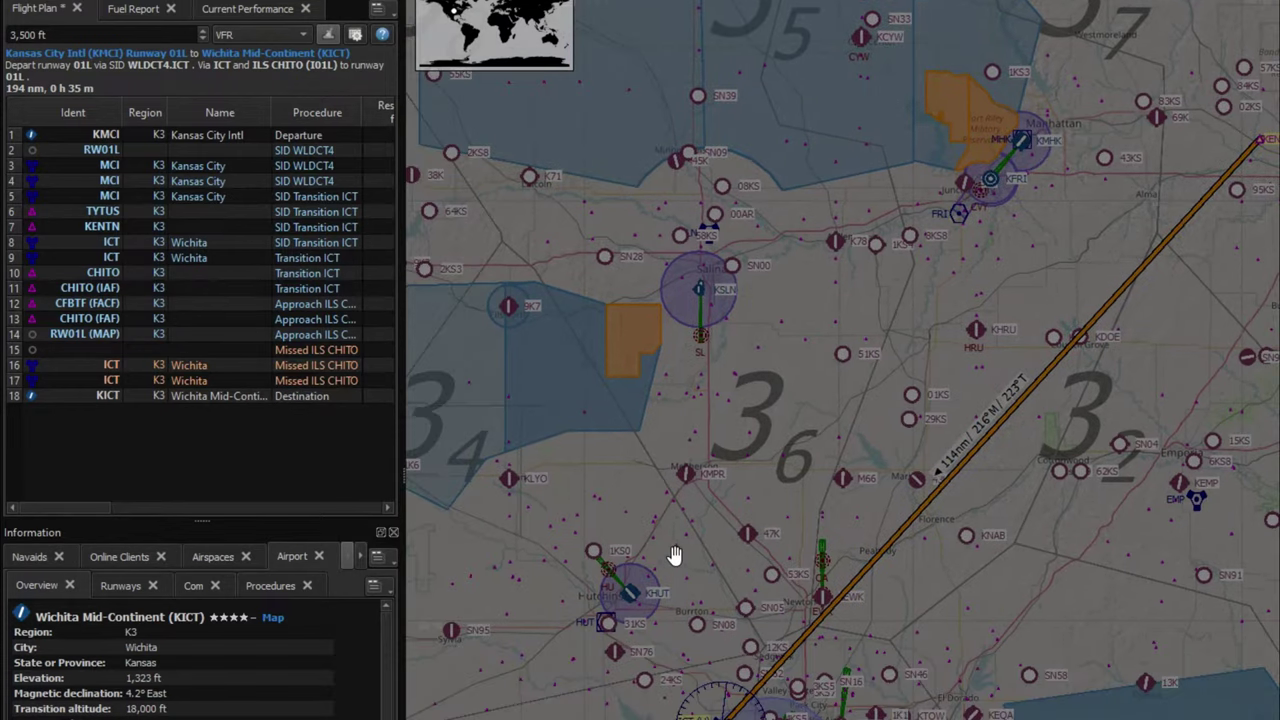
key(Left)
key(Left)
key(Down)
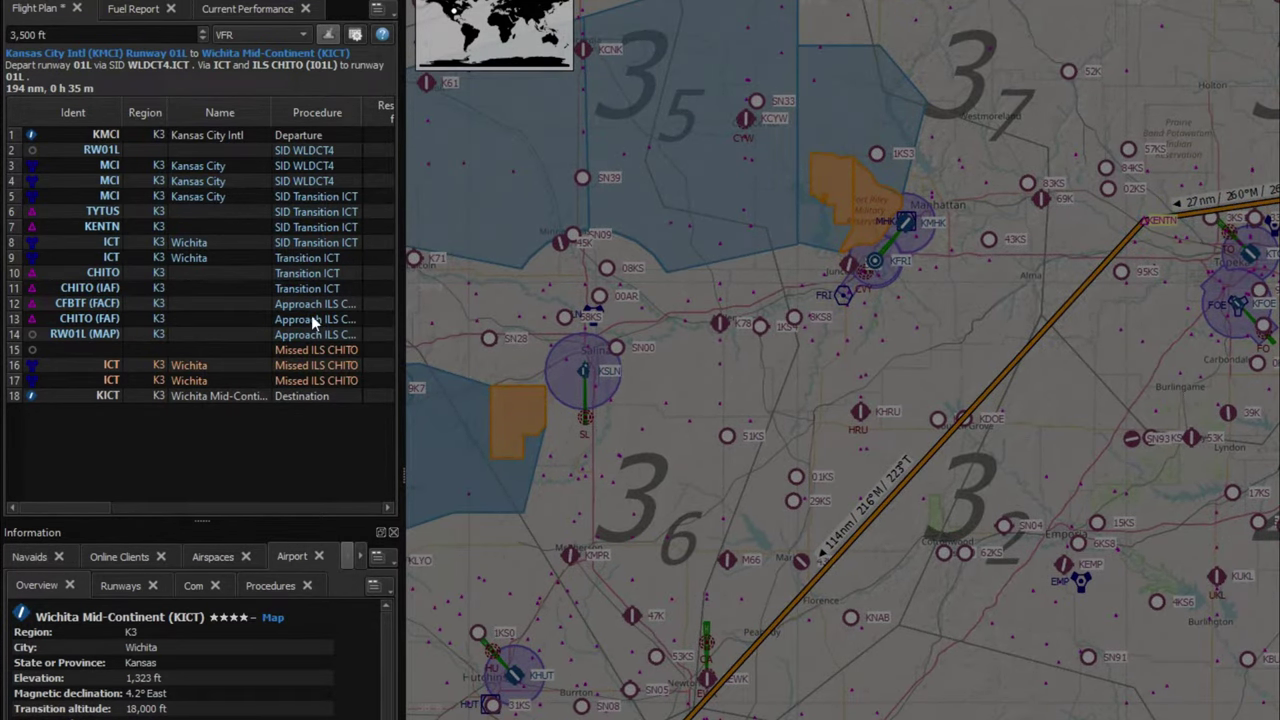
mouse_move(94, 509)
mouse_down()
mouse_move(285, 512)
mouse_move(86, 505)
mouse_up()
- Show the fuel report and load the Aerosoft CRJ700ER performance file
click(140, 10)
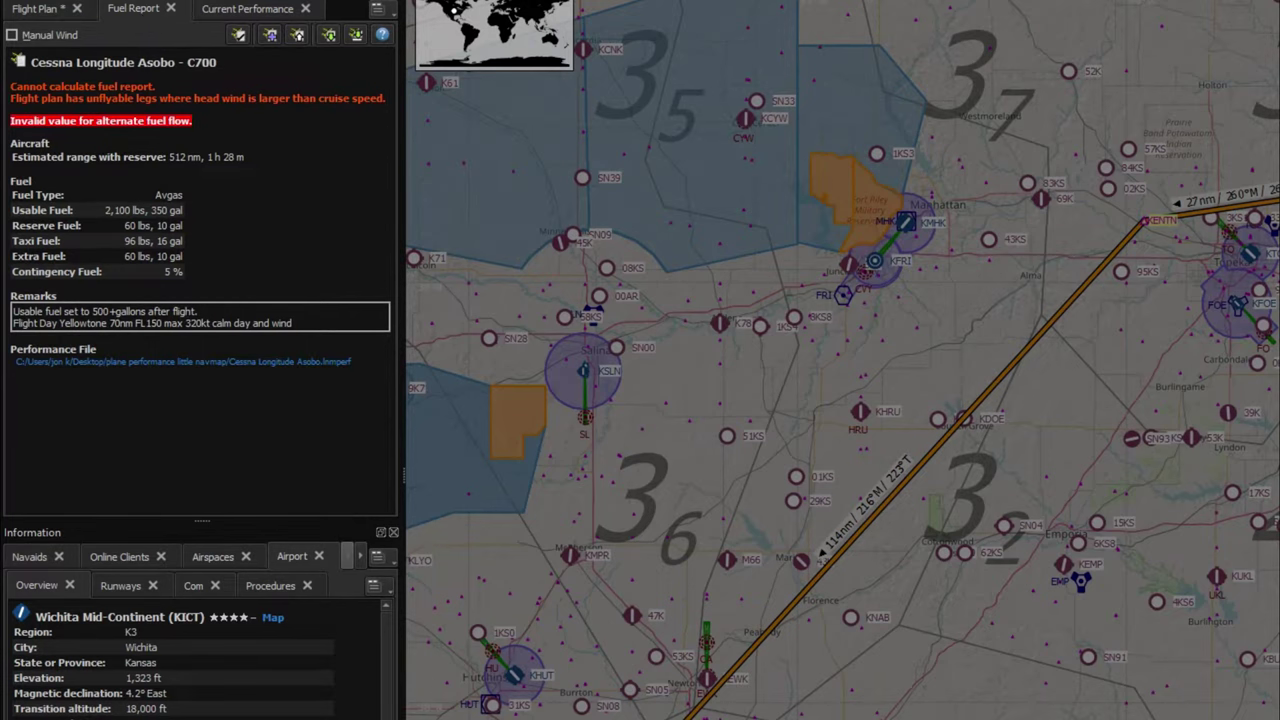
key(alt+a)
click(372, 44)
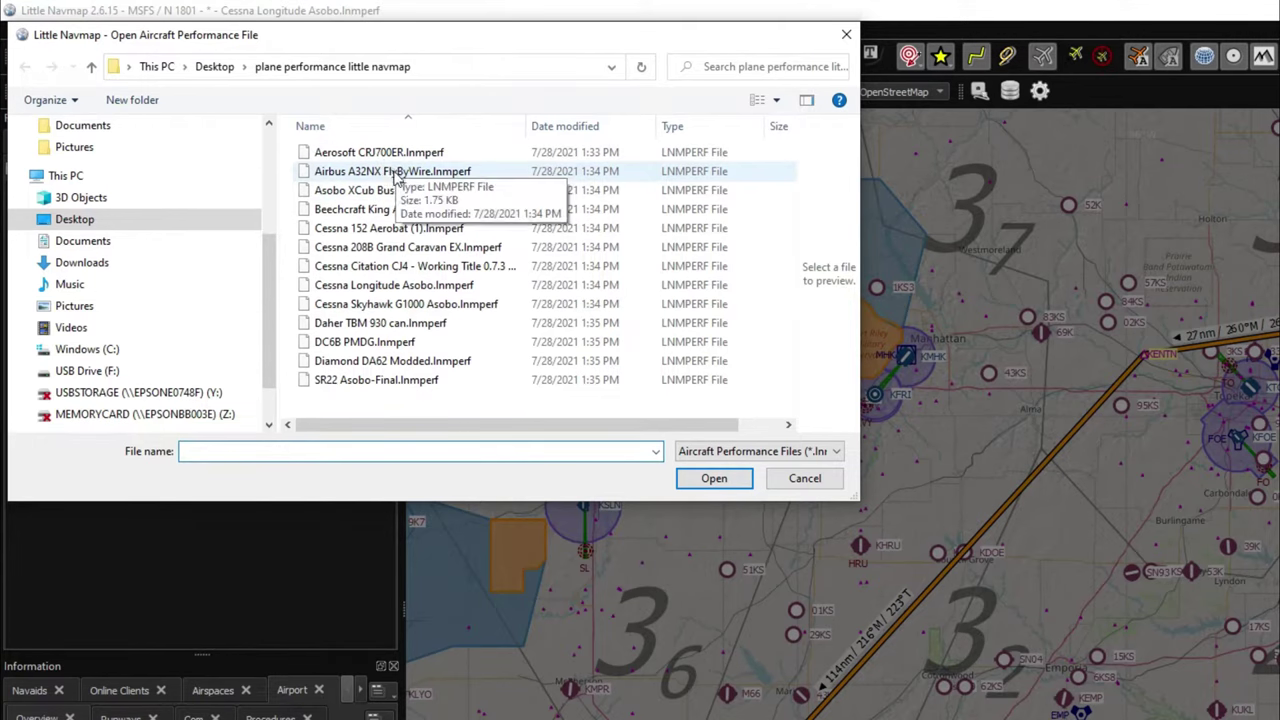
click(420, 152)
key(Return)
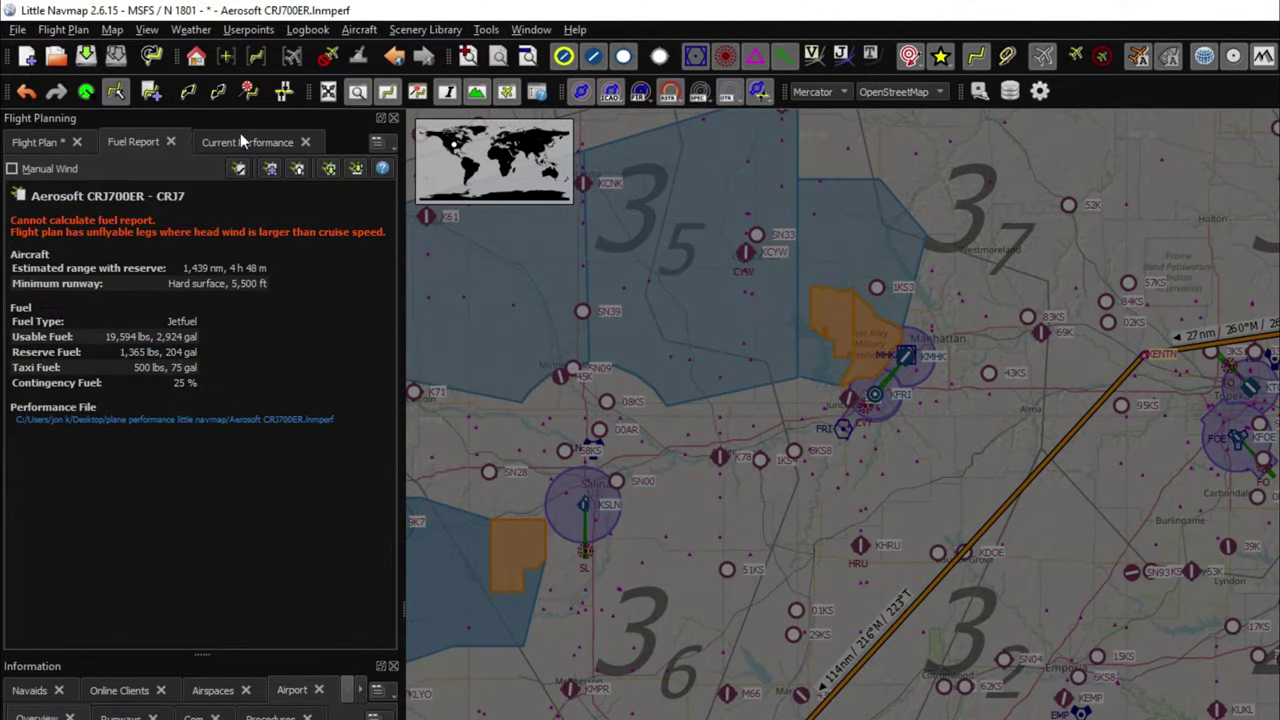
- Load the Daher TBM 930 performance profile instead
click(361, 31)
click(368, 70)
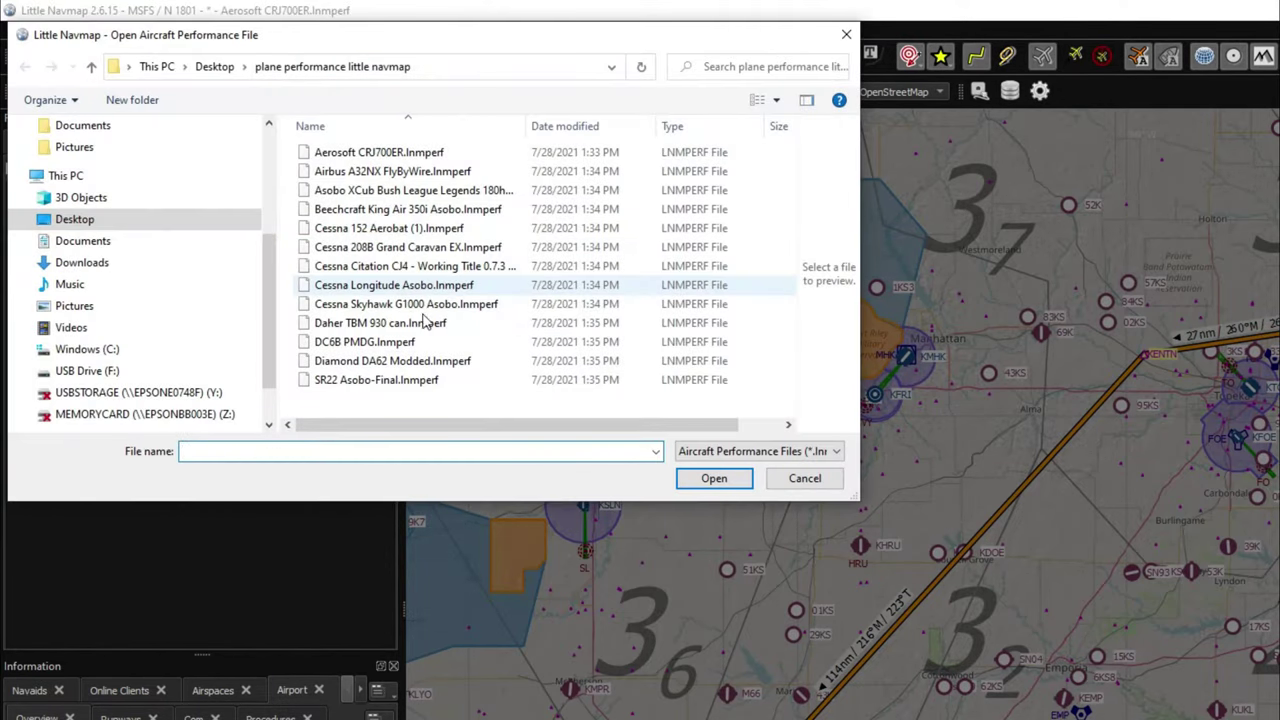
click(378, 323)
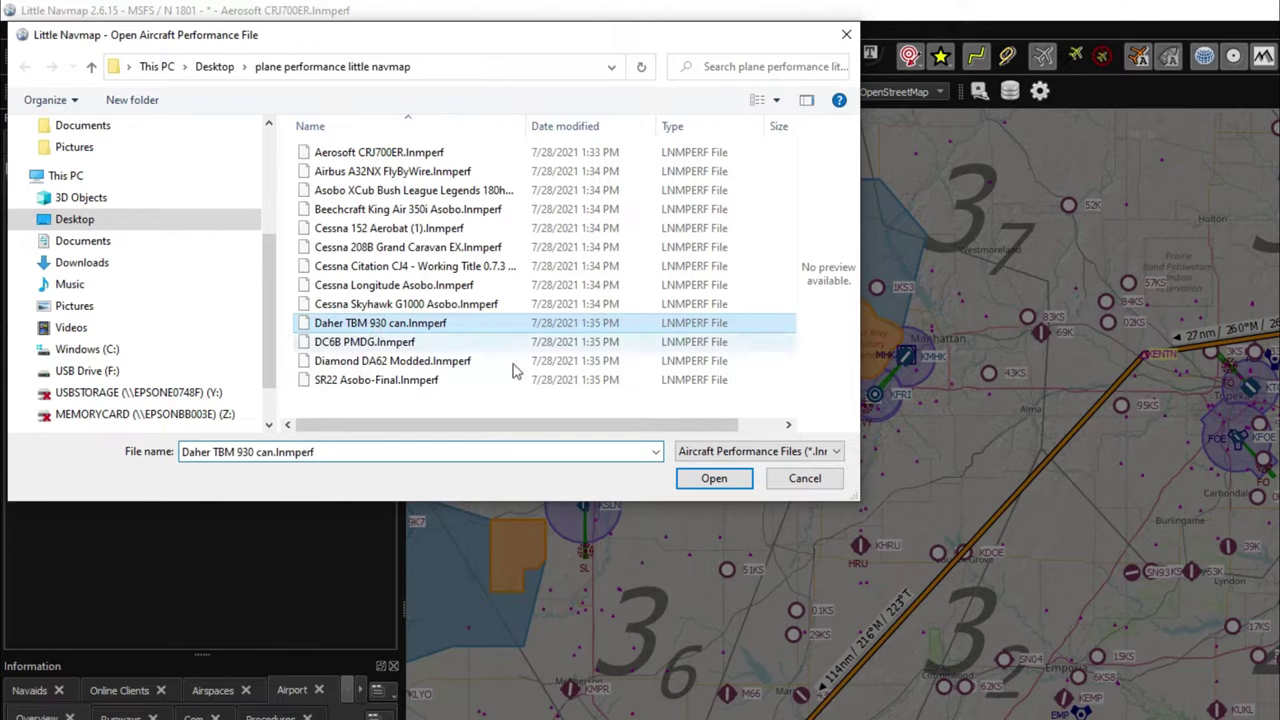
click(713, 479)
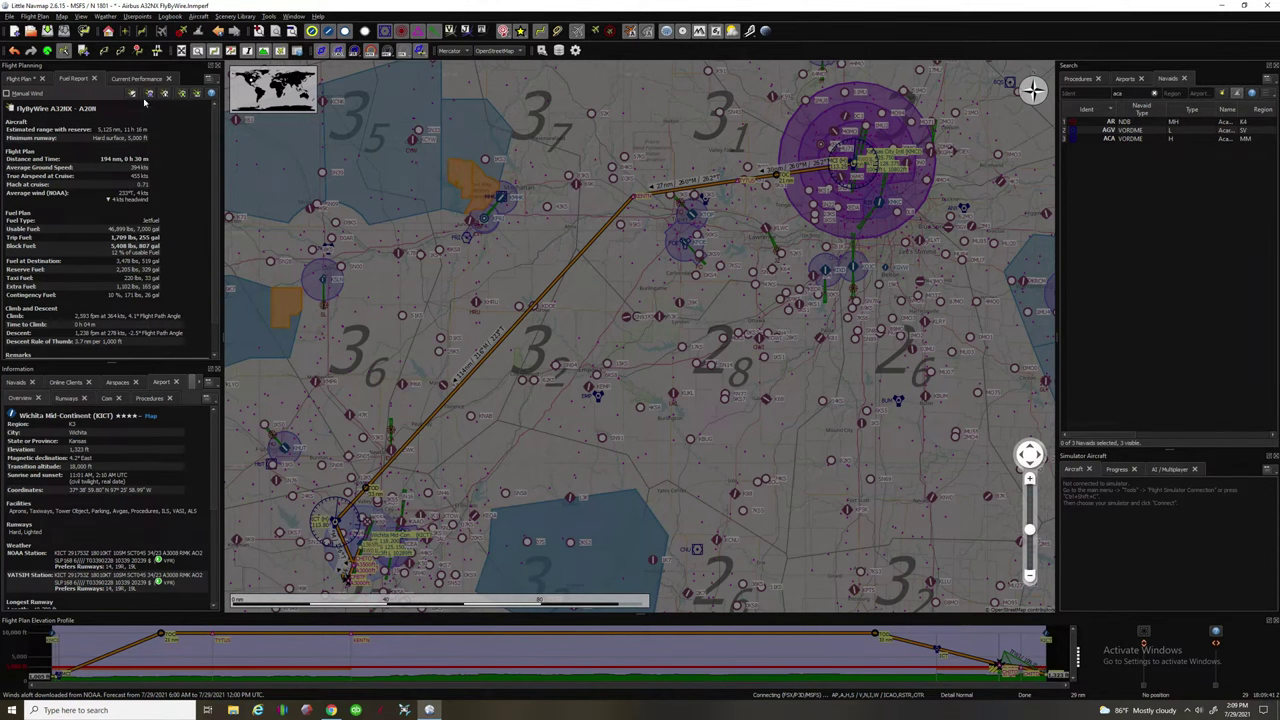
click(199, 17)
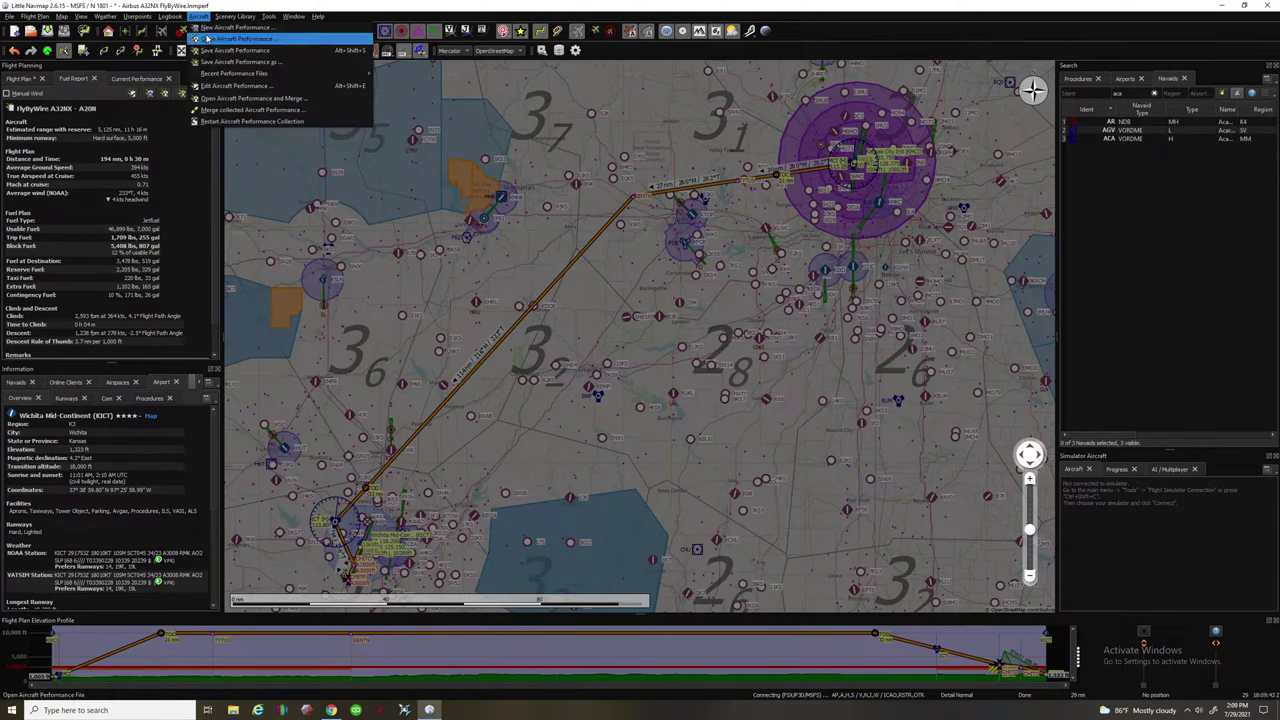
click(236, 39)
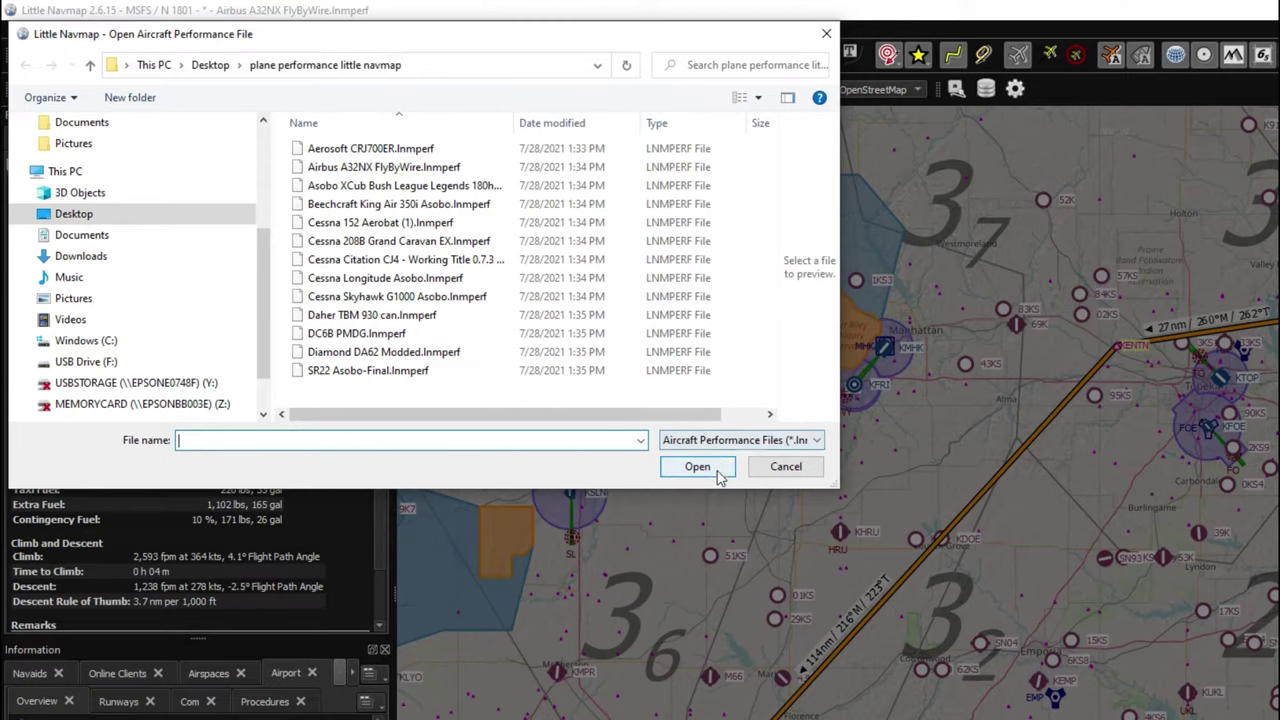
click(784, 468)
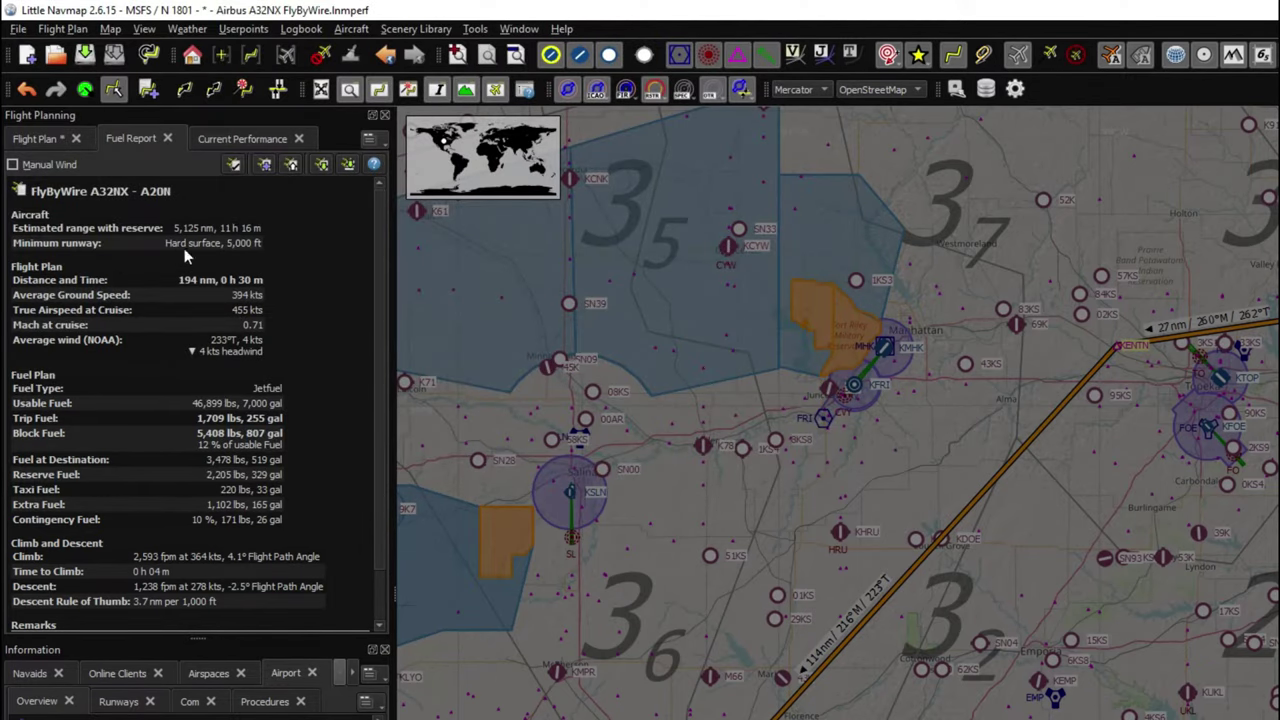
scroll(200, 496, down, 1)
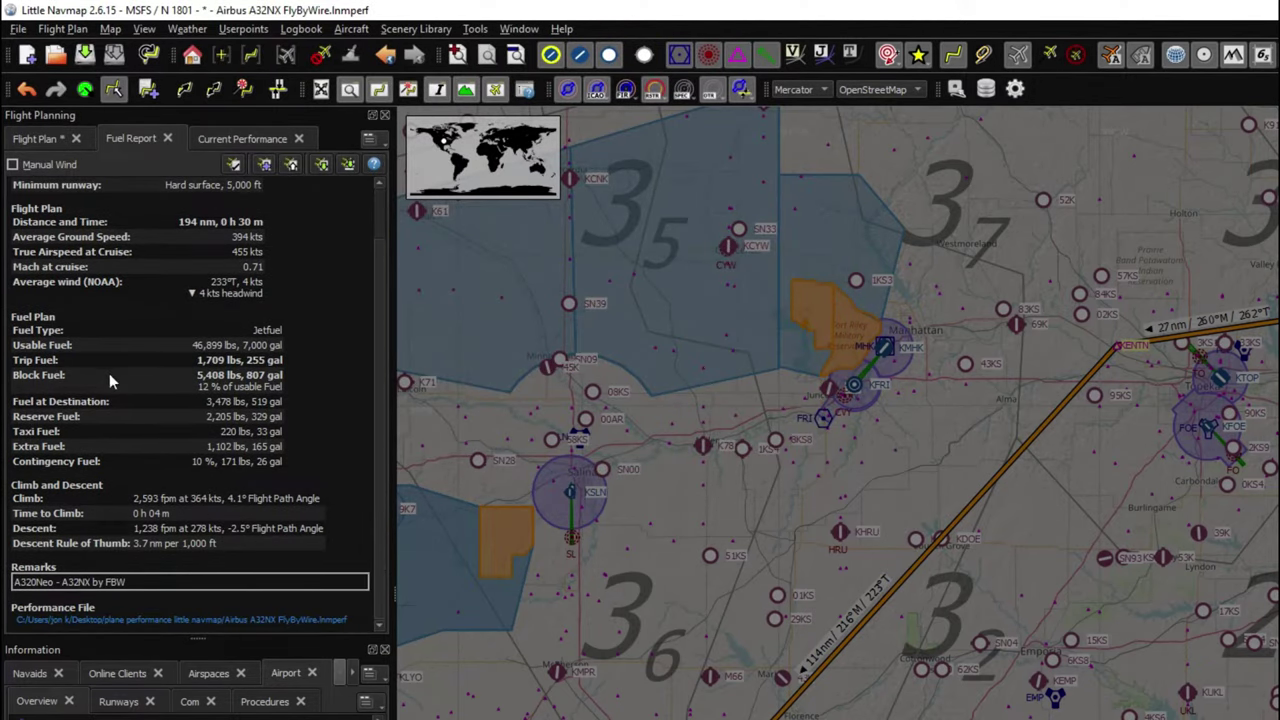
scroll(260, 420, up, 1)
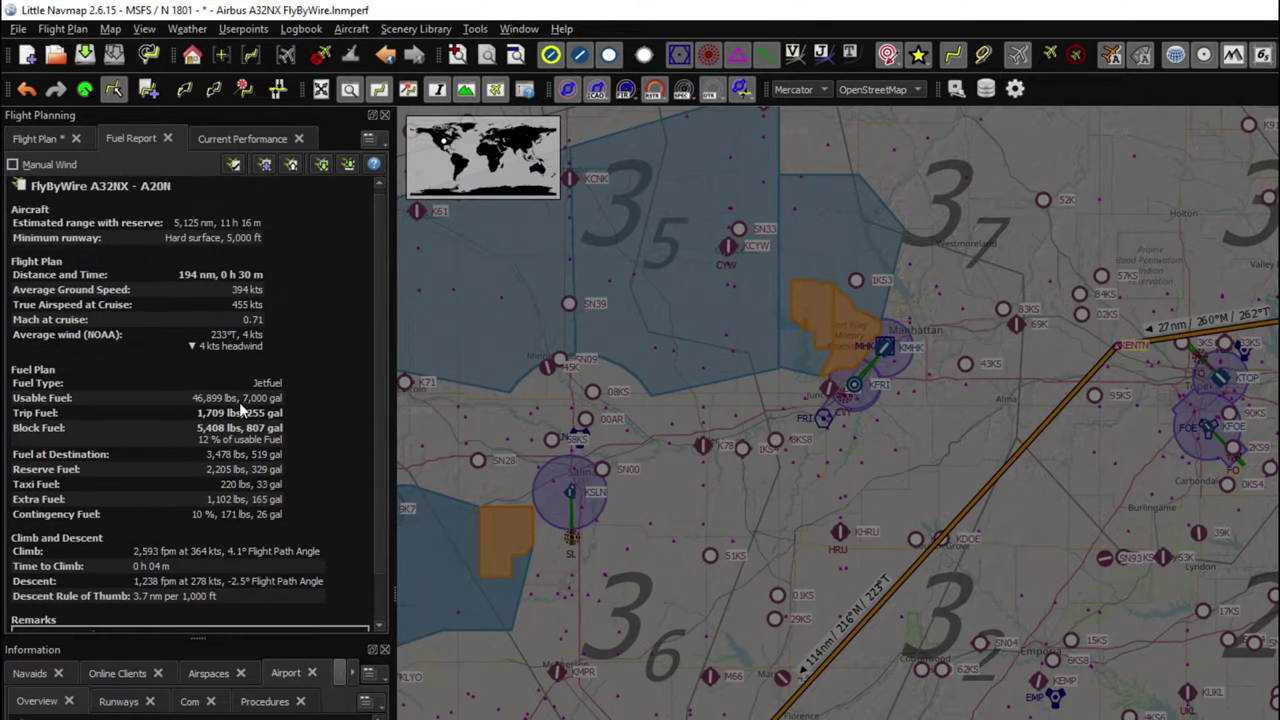
scroll(286, 462, up, 1)
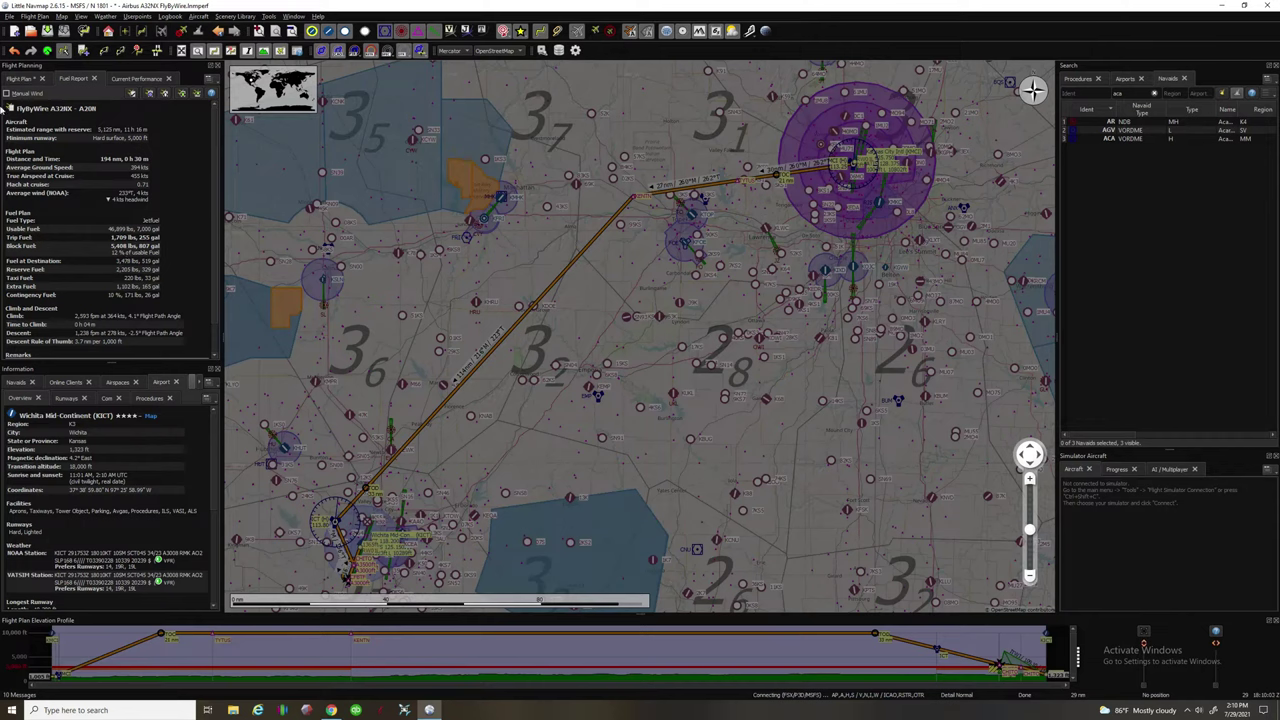
- Check the Current Performance tab, then return to the Flight Plan leg list
click(20, 78)
click(130, 78)
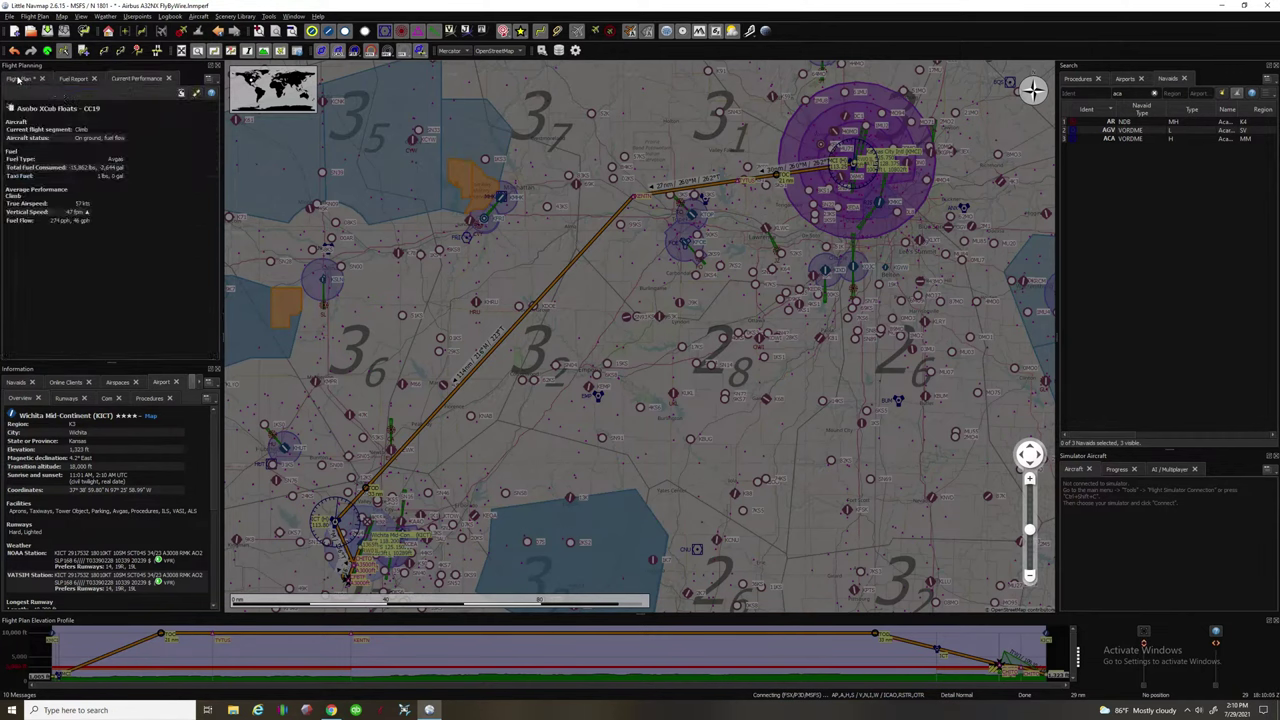
click(18, 79)
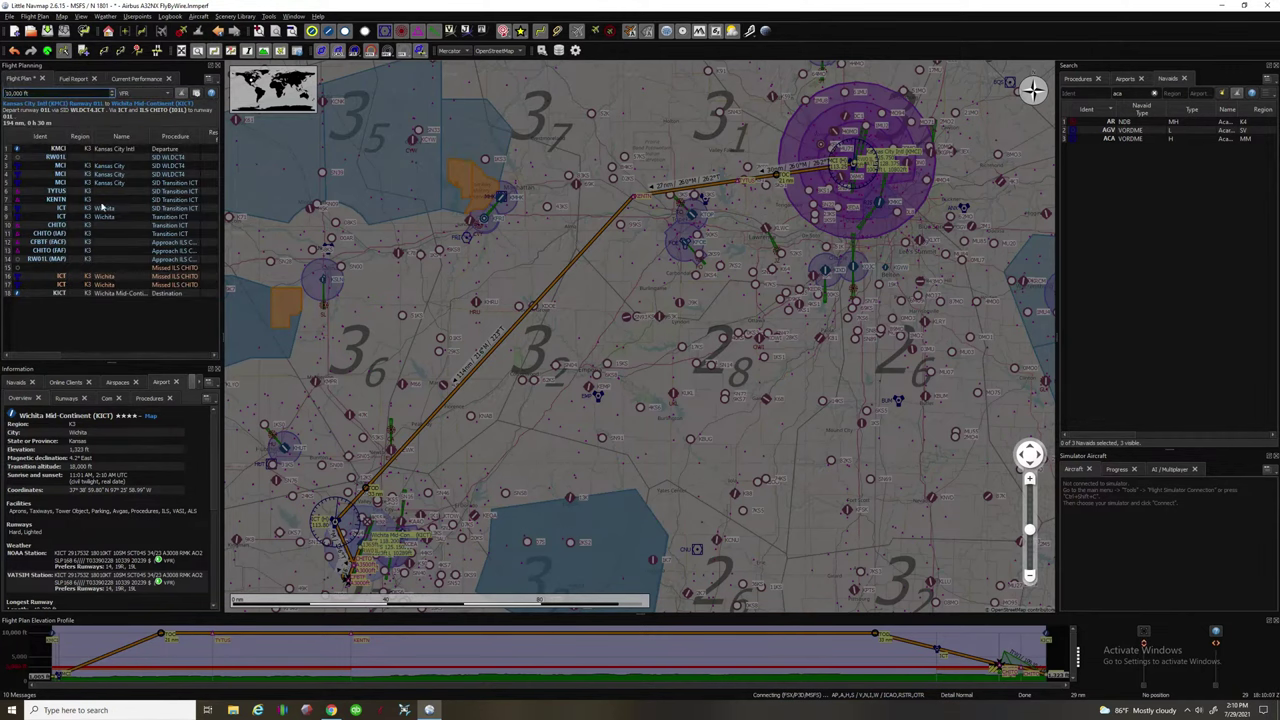
- Bring up the Print Flight Plan options and close them without printing
click(9, 17)
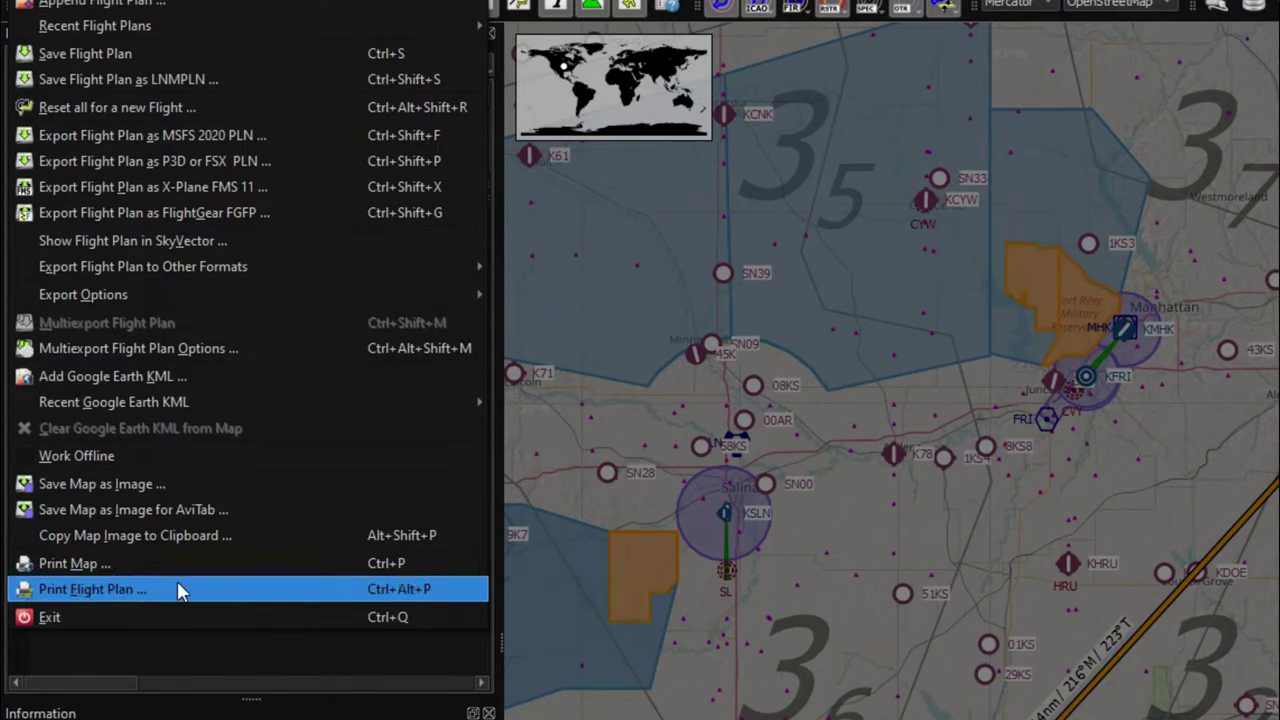
click(177, 590)
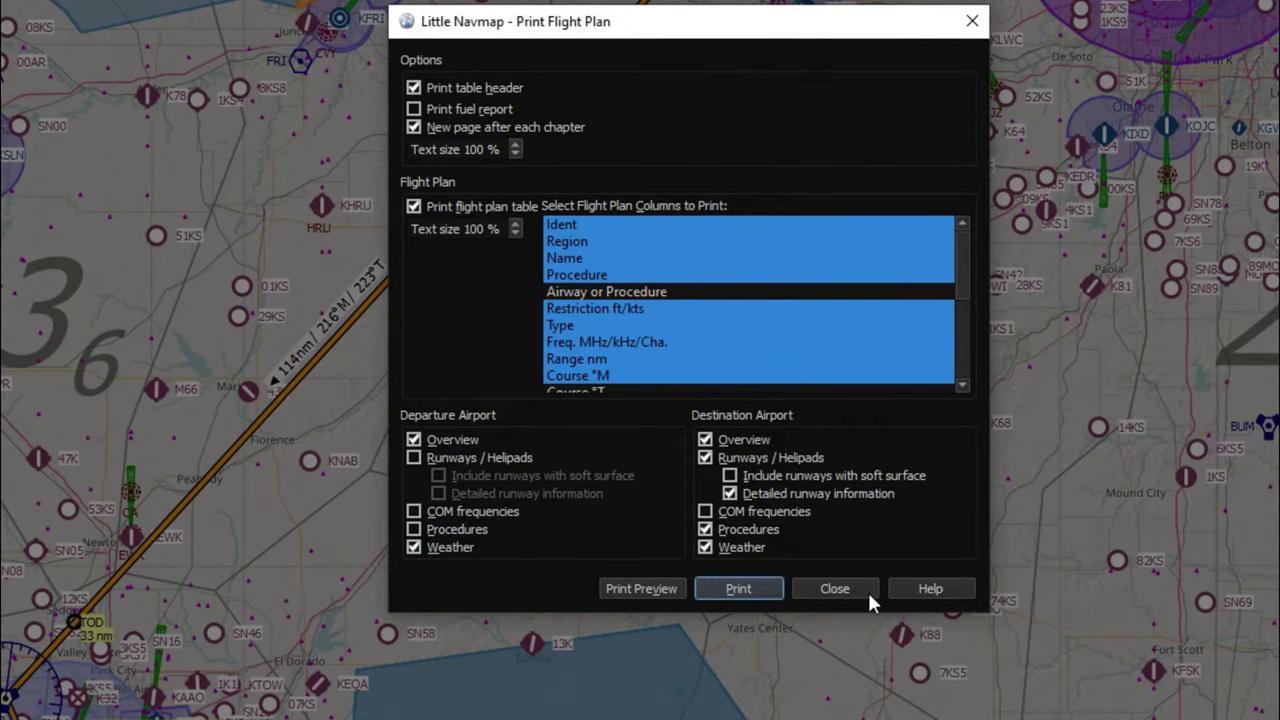
click(867, 589)
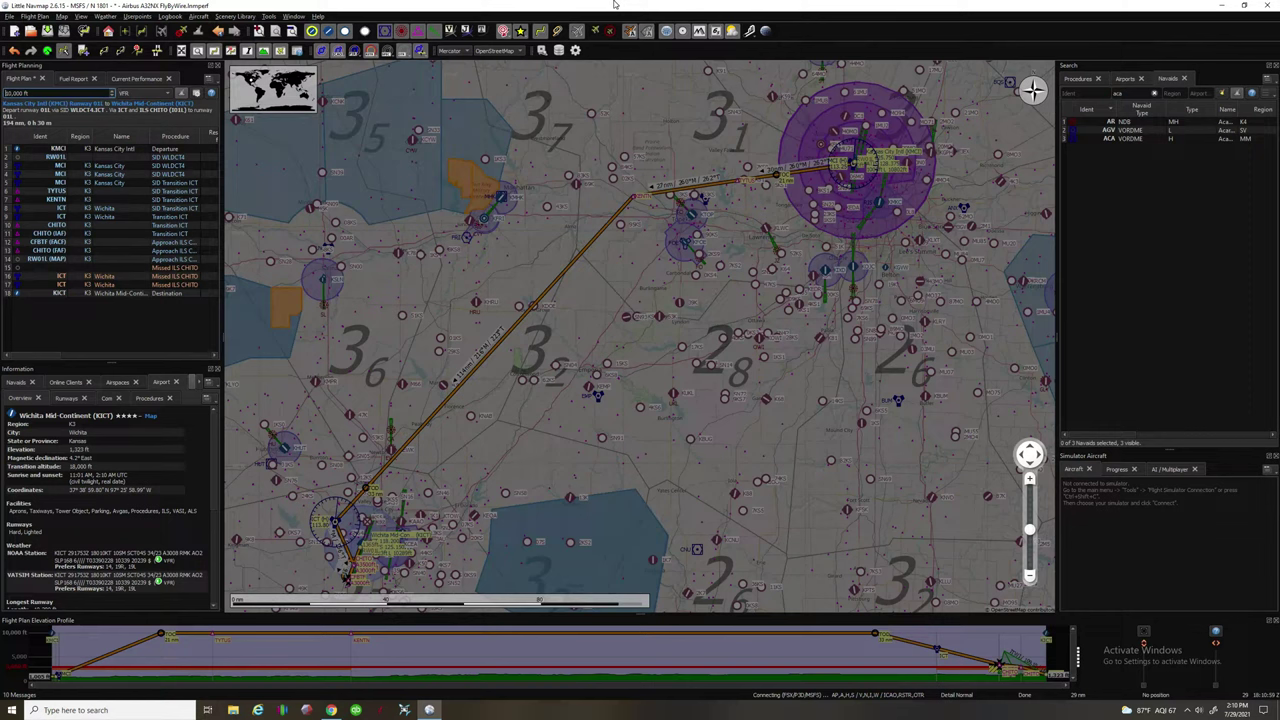
- Shrink the Little Navmap window, open the Little Navmap project page from Google, then go back
drag(614, 4, 1279, 310)
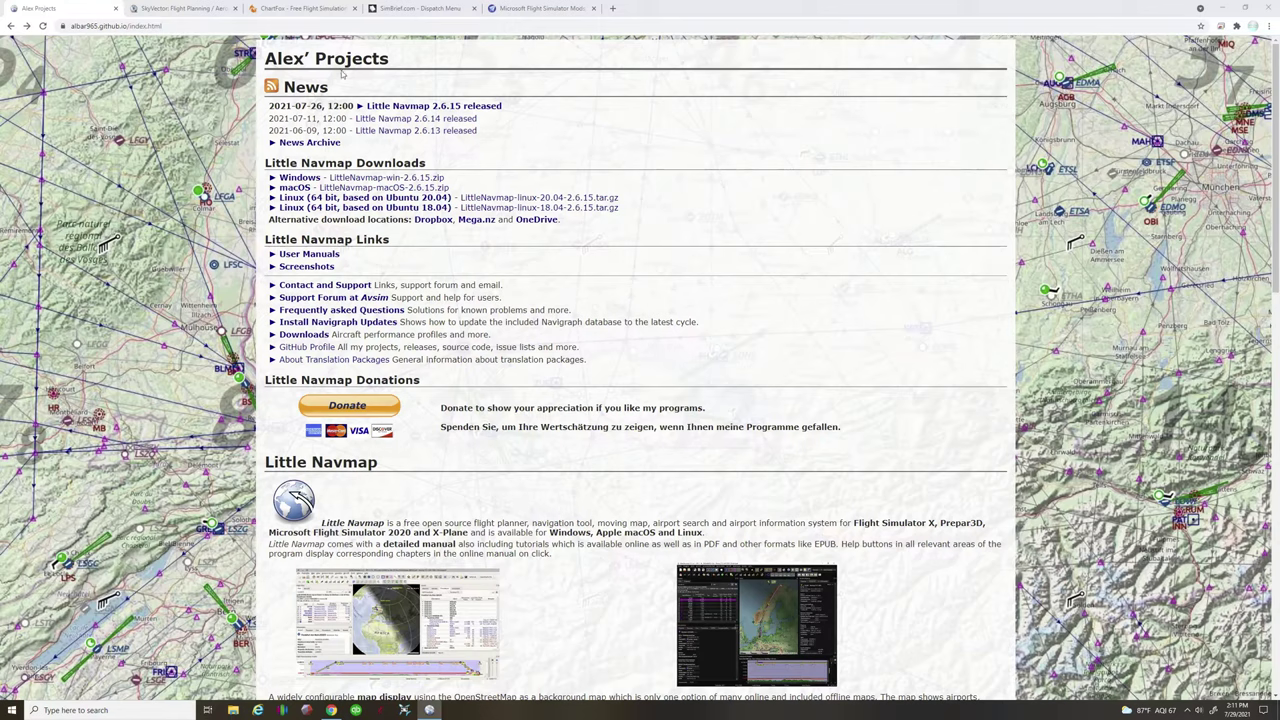
click(403, 91)
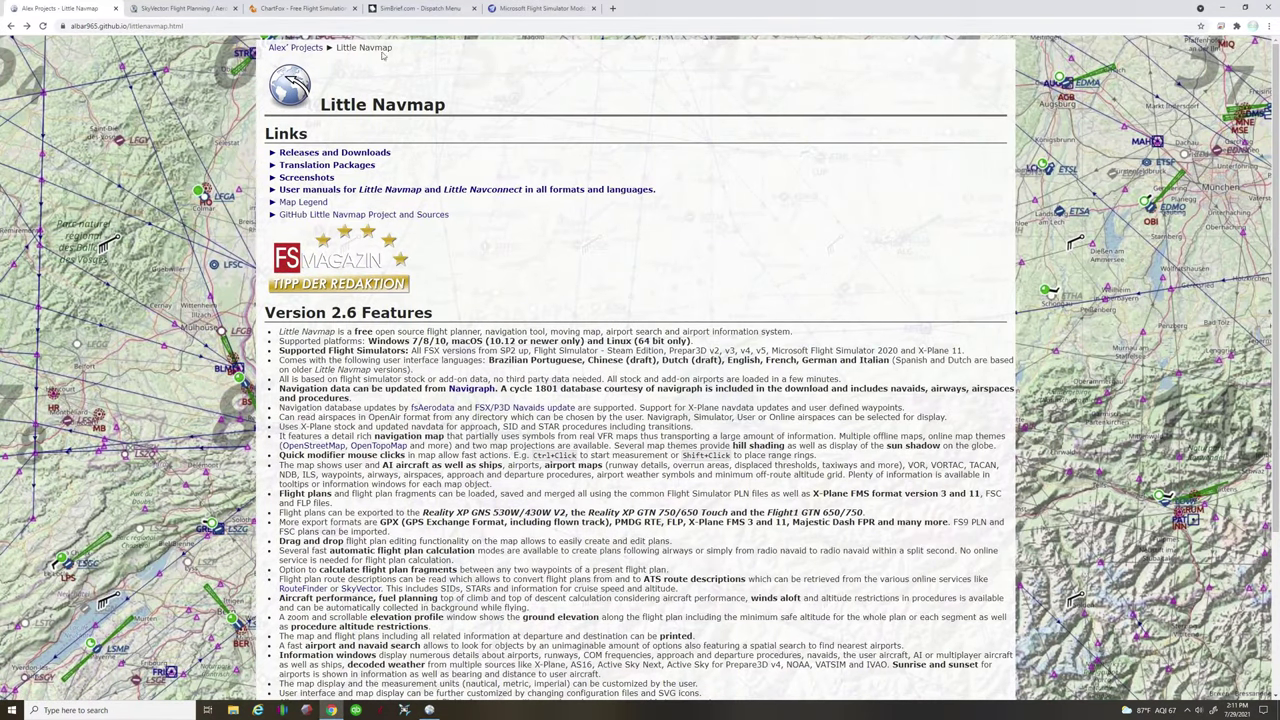
key(alt+Left)
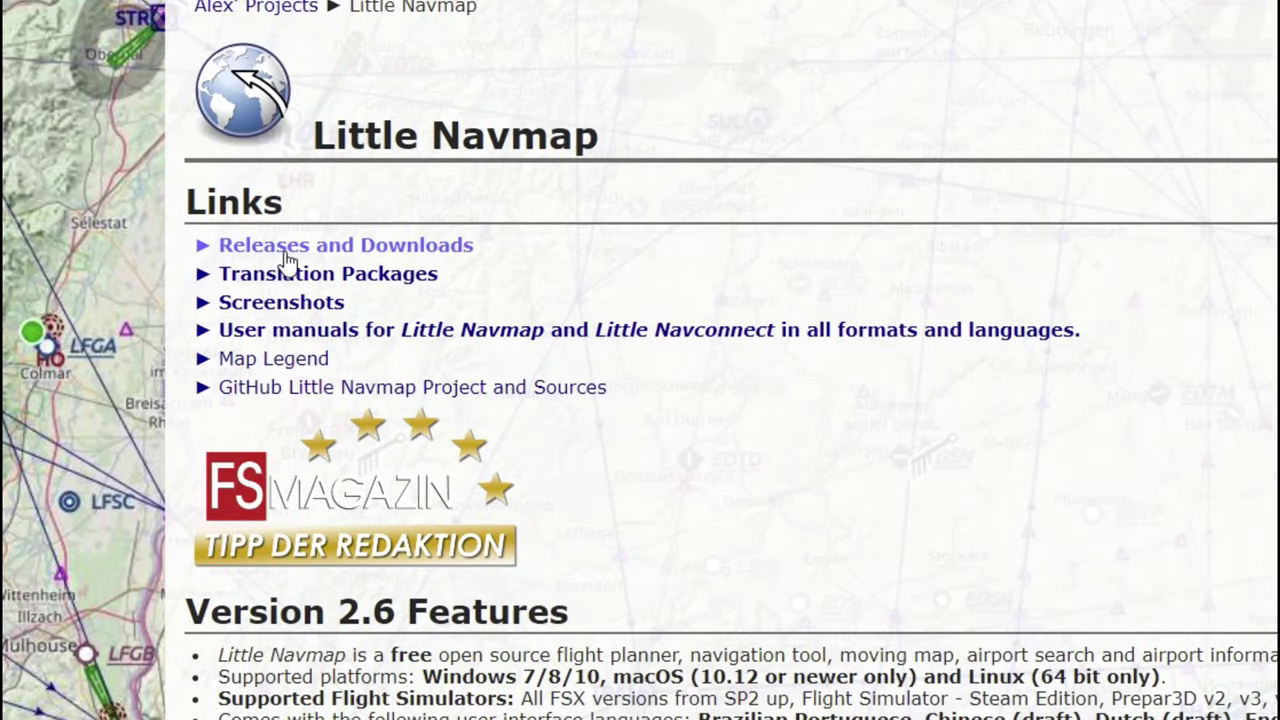
- Open the Little Navmap 2.6.15 GitHub release downloads and bring up File Explorer
click(287, 260)
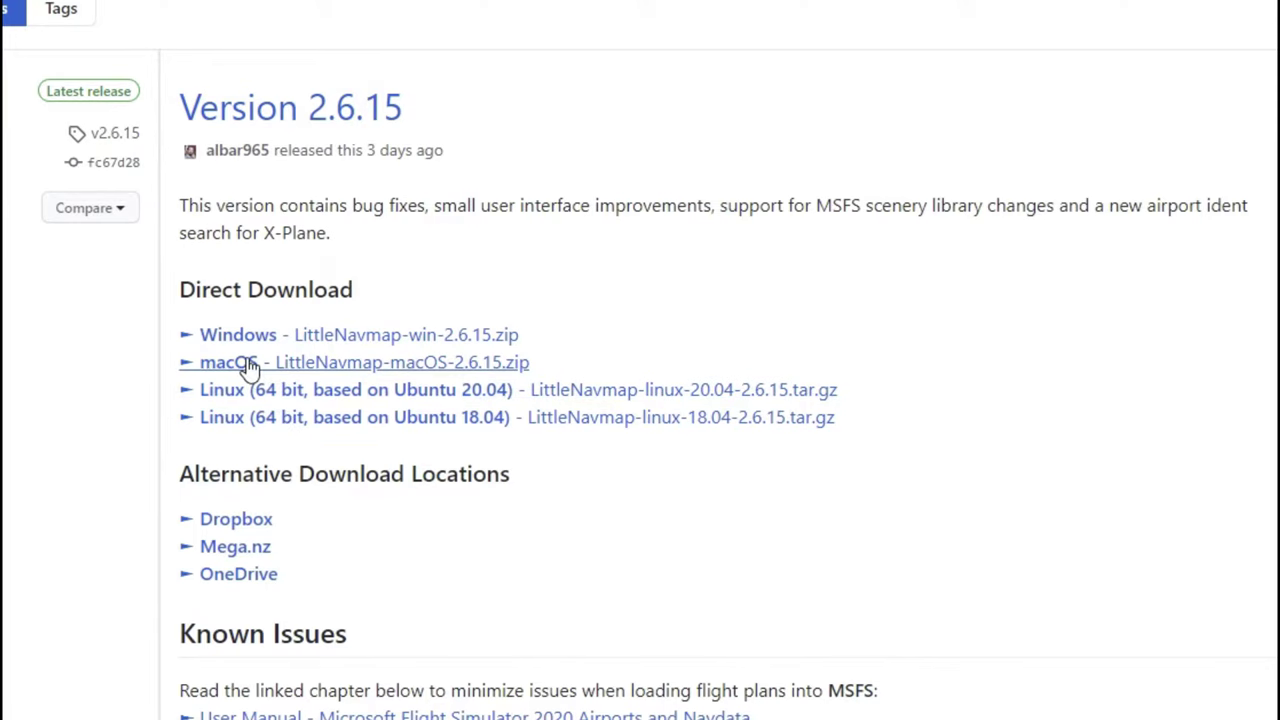
key(super+e)
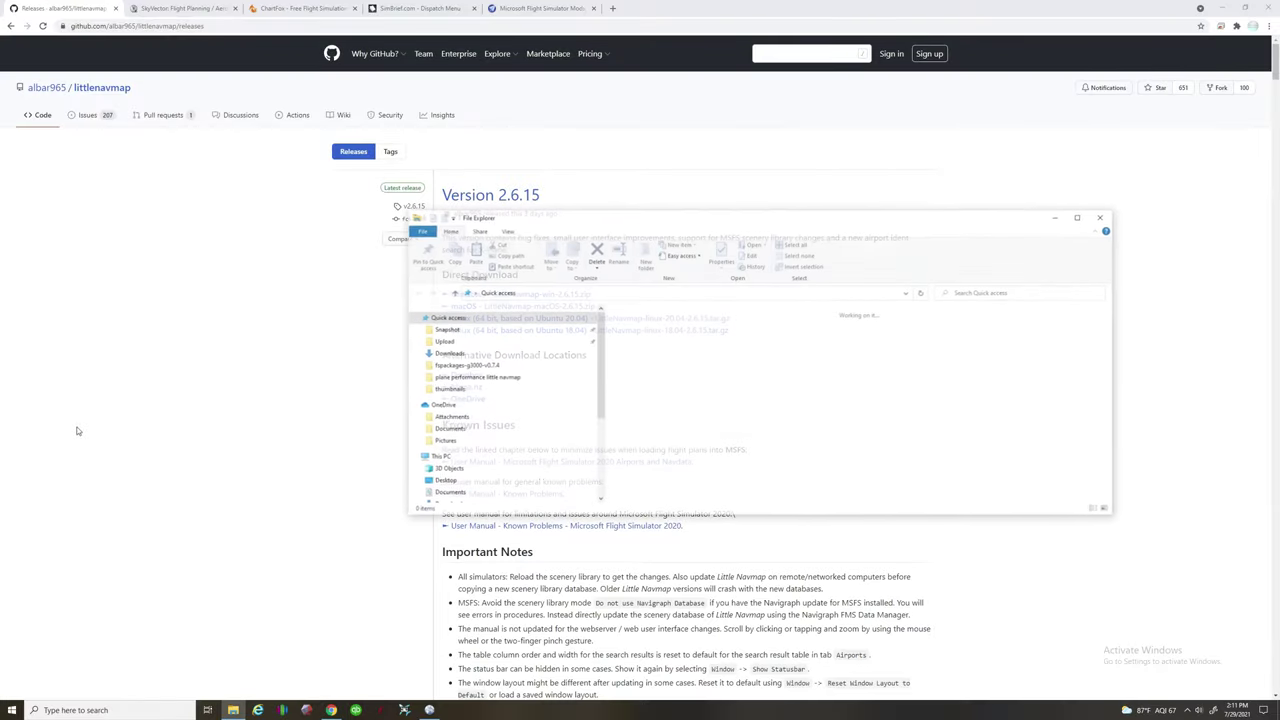
- Browse from Downloads into LittleNavmap-win-2.6.15 and its Little Navmap subfolder
click(498, 357)
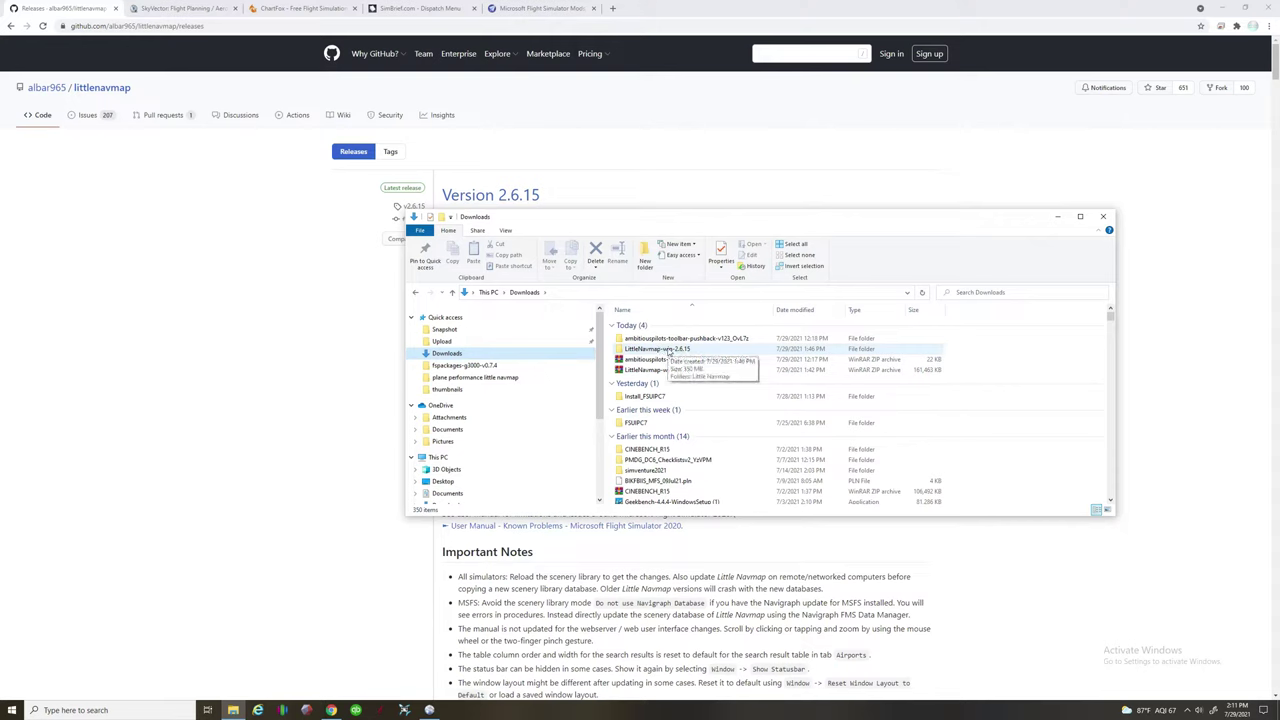
drag(668, 348, 727, 345)
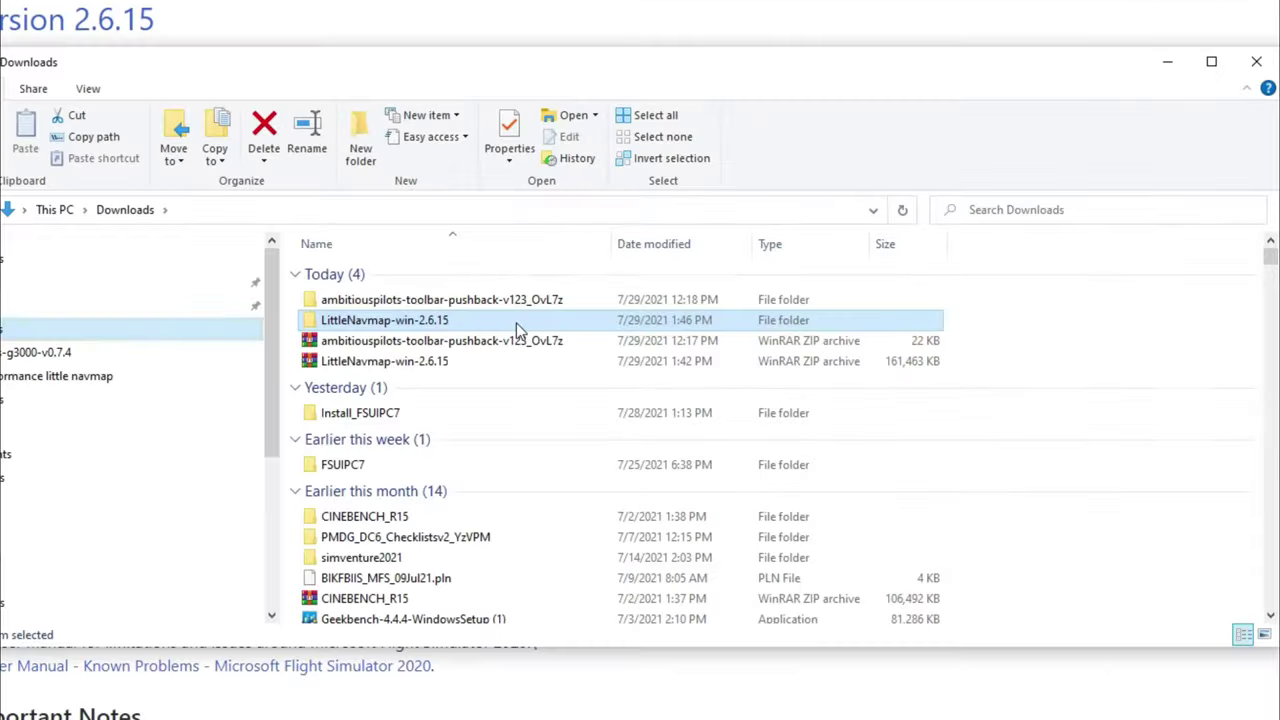
double_click(726, 350)
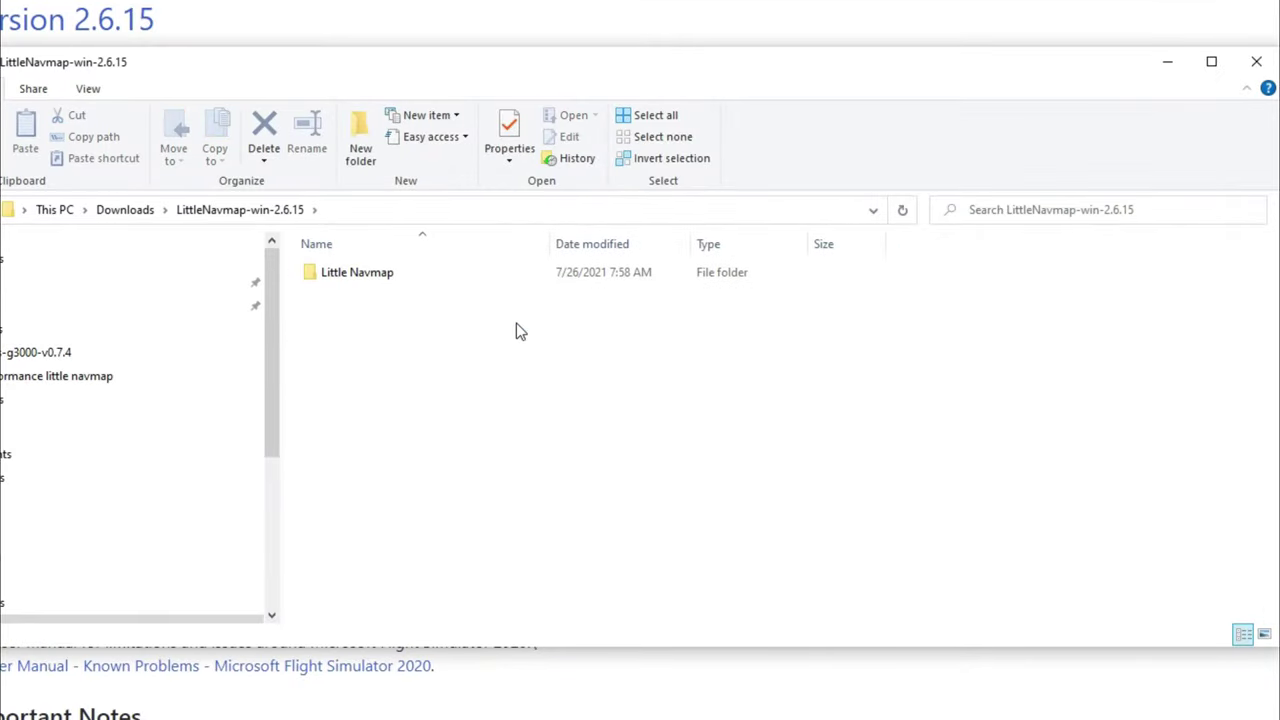
double_click(710, 331)
scroll(482, 381, down, 7)
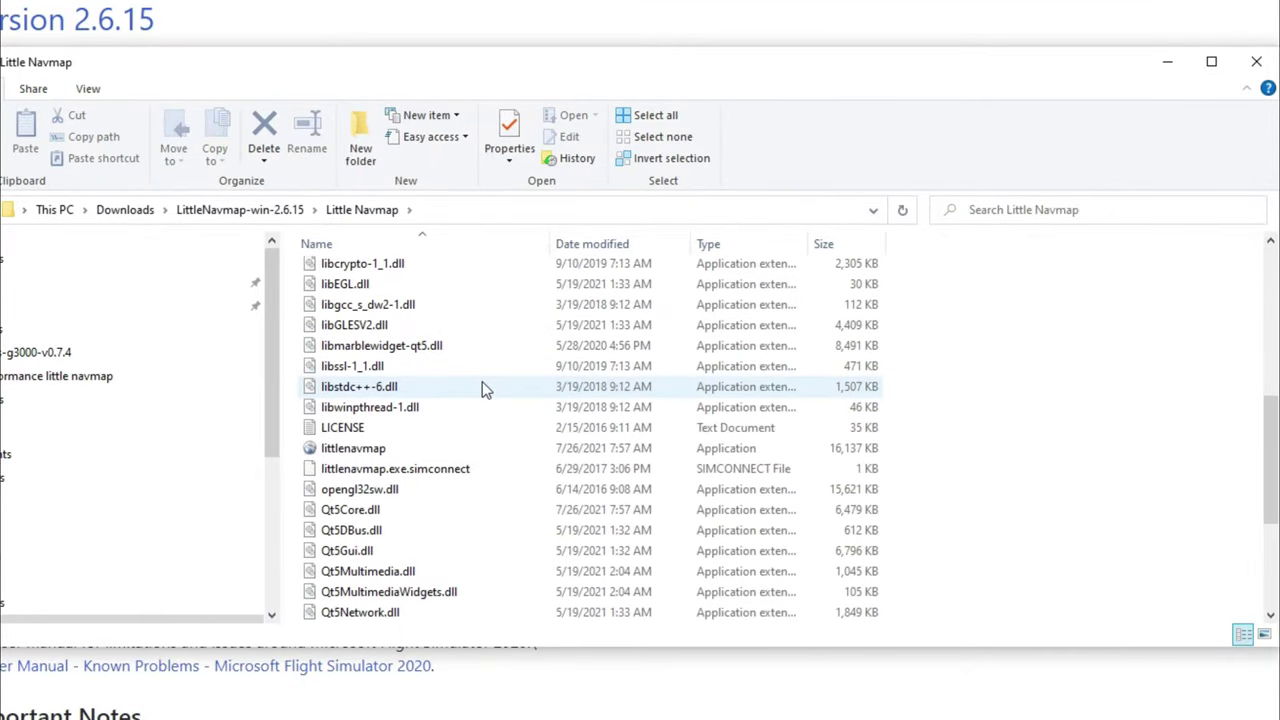
- Select the littlenavmap application, view its context menu, then close File Explorer
click(437, 458)
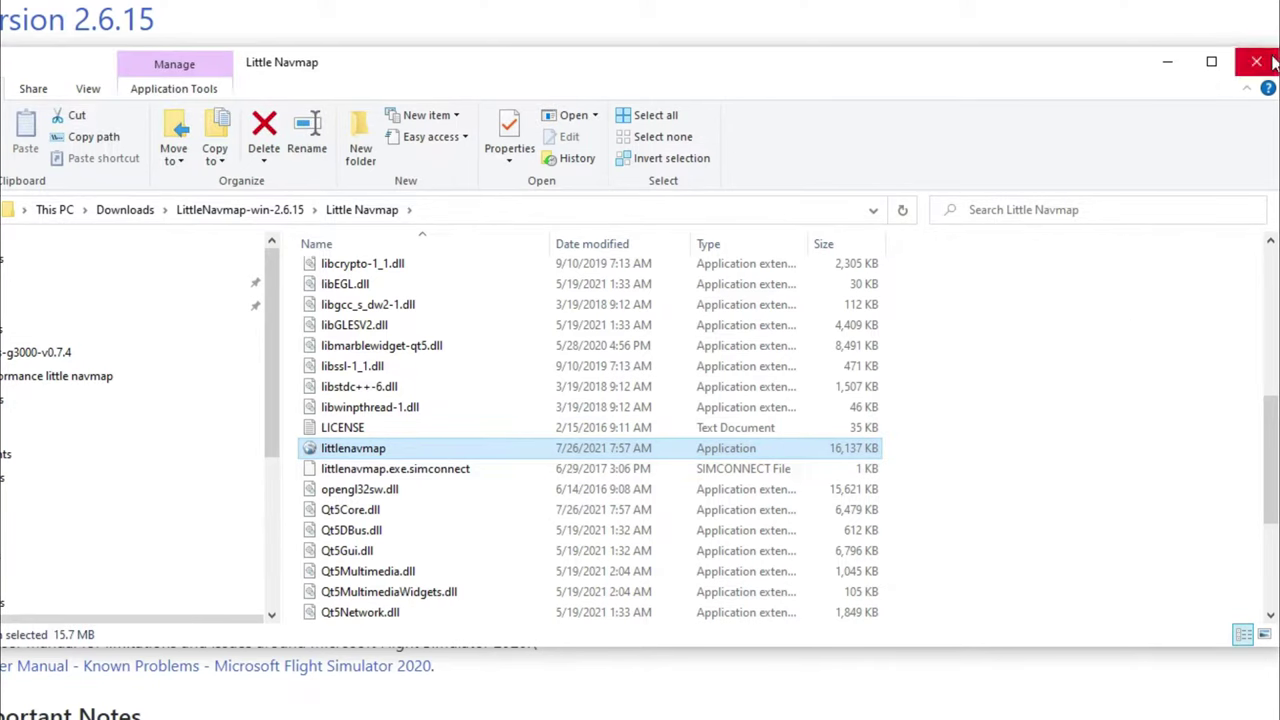
right_click(506, 456)
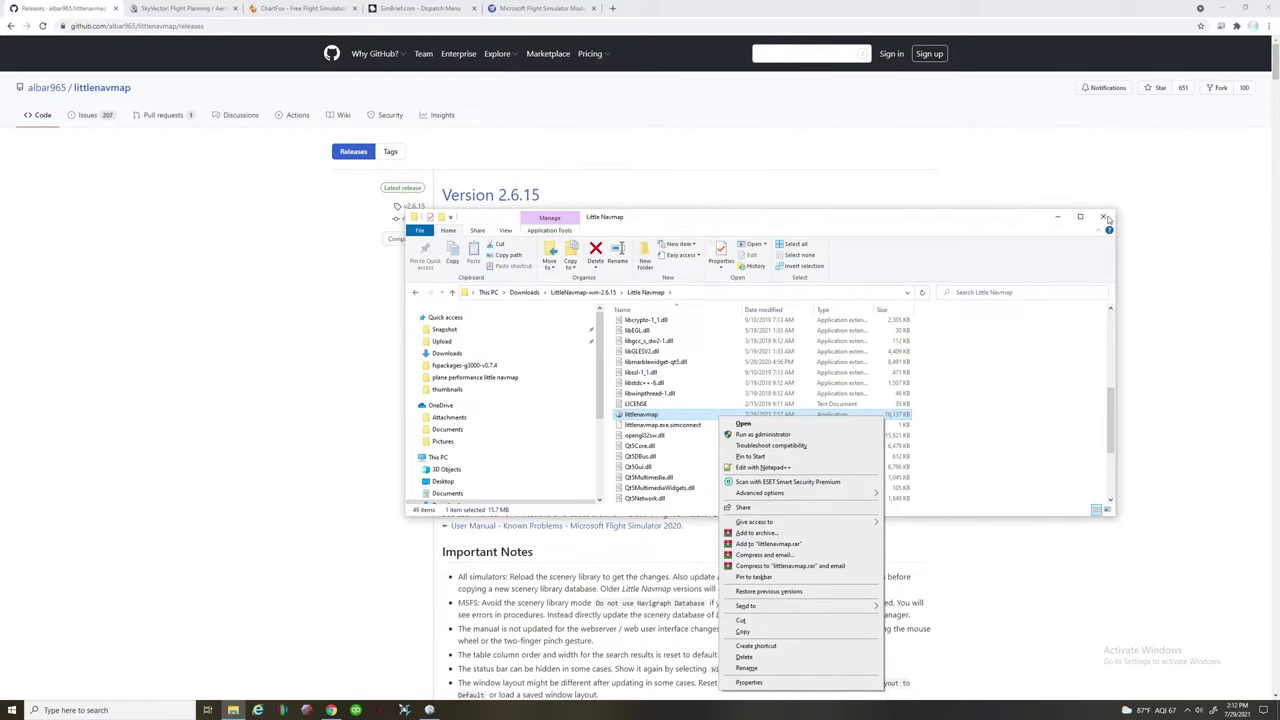
click(1050, 372)
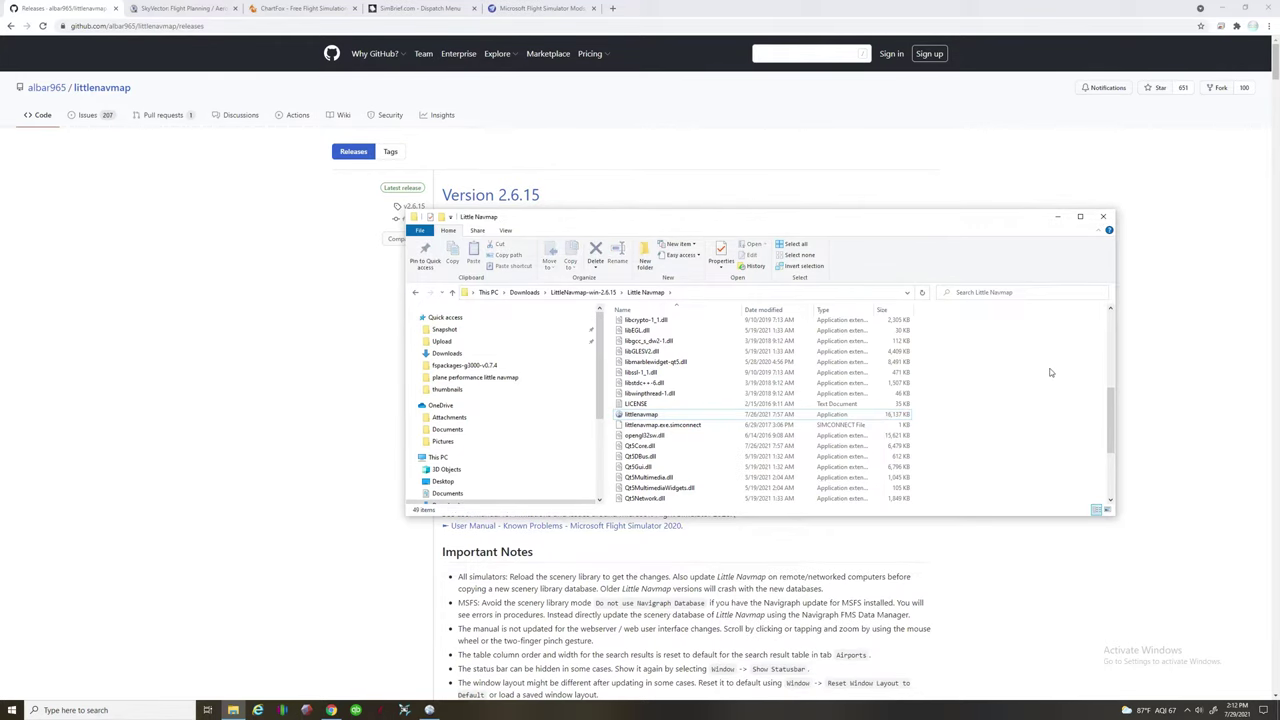
click(1104, 221)
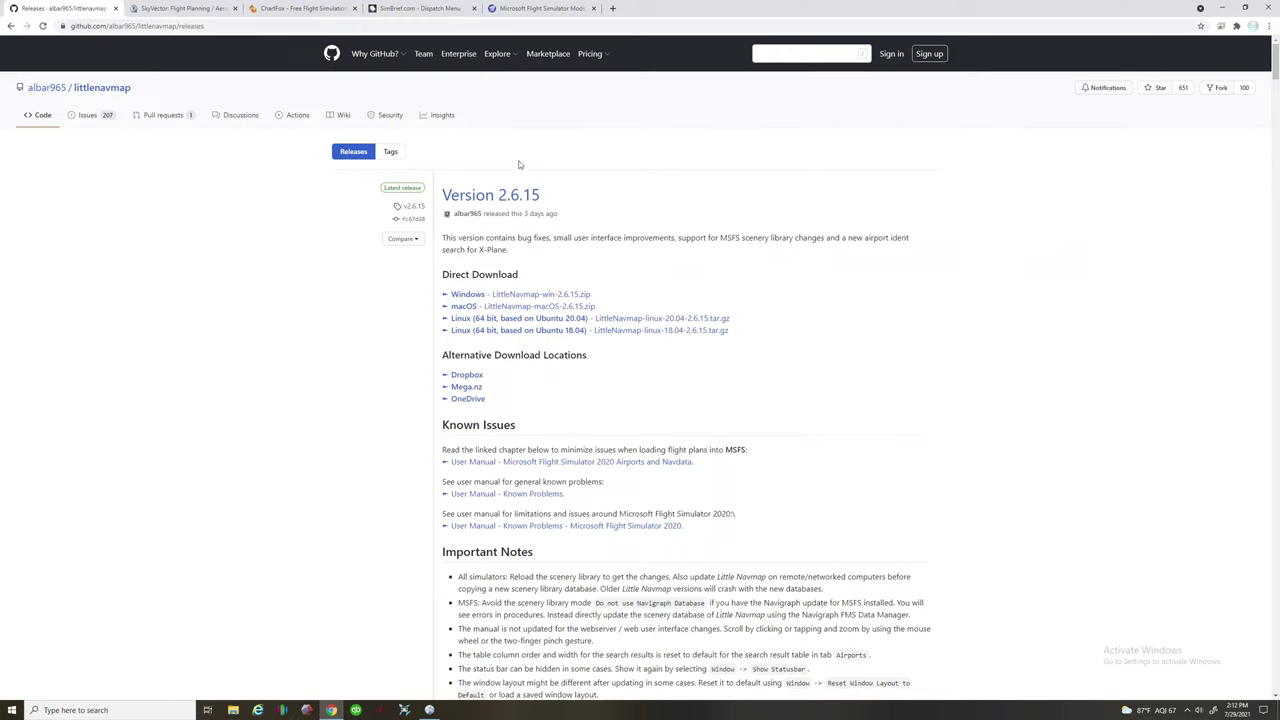
- Return to the Little Navmap project page and check its right-click options
key(alt+Left)
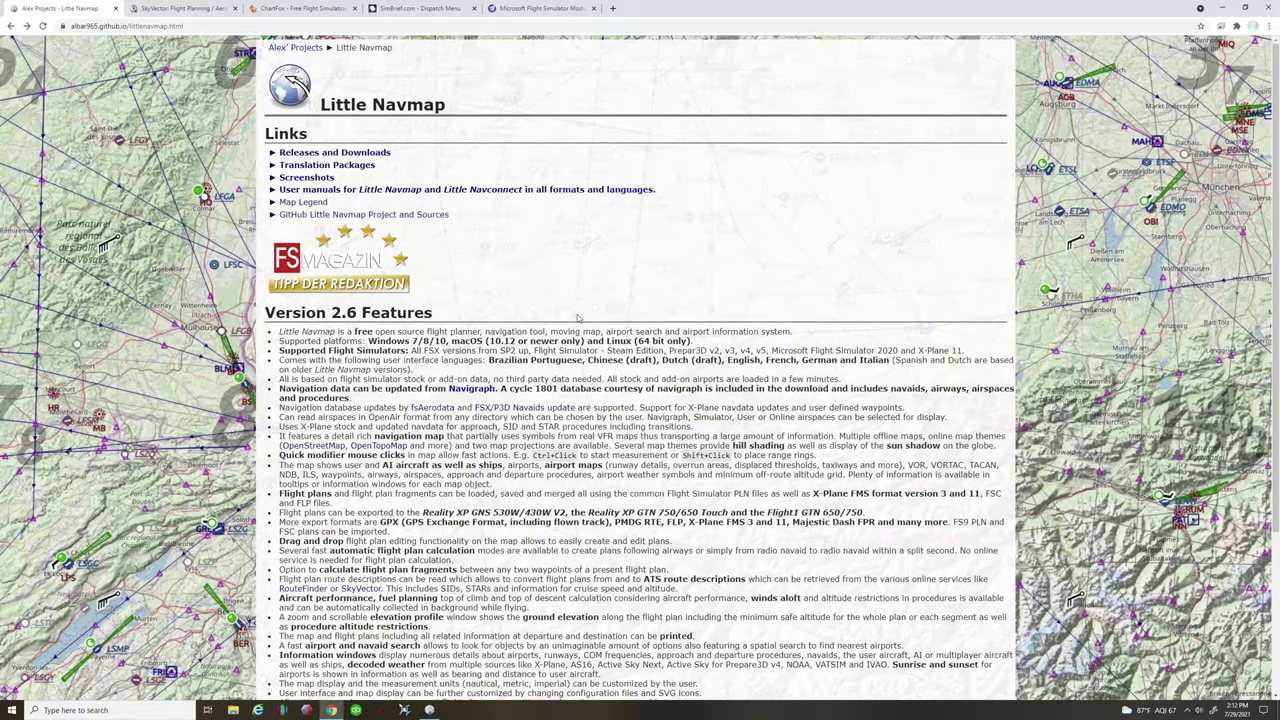
right_click(607, 351)
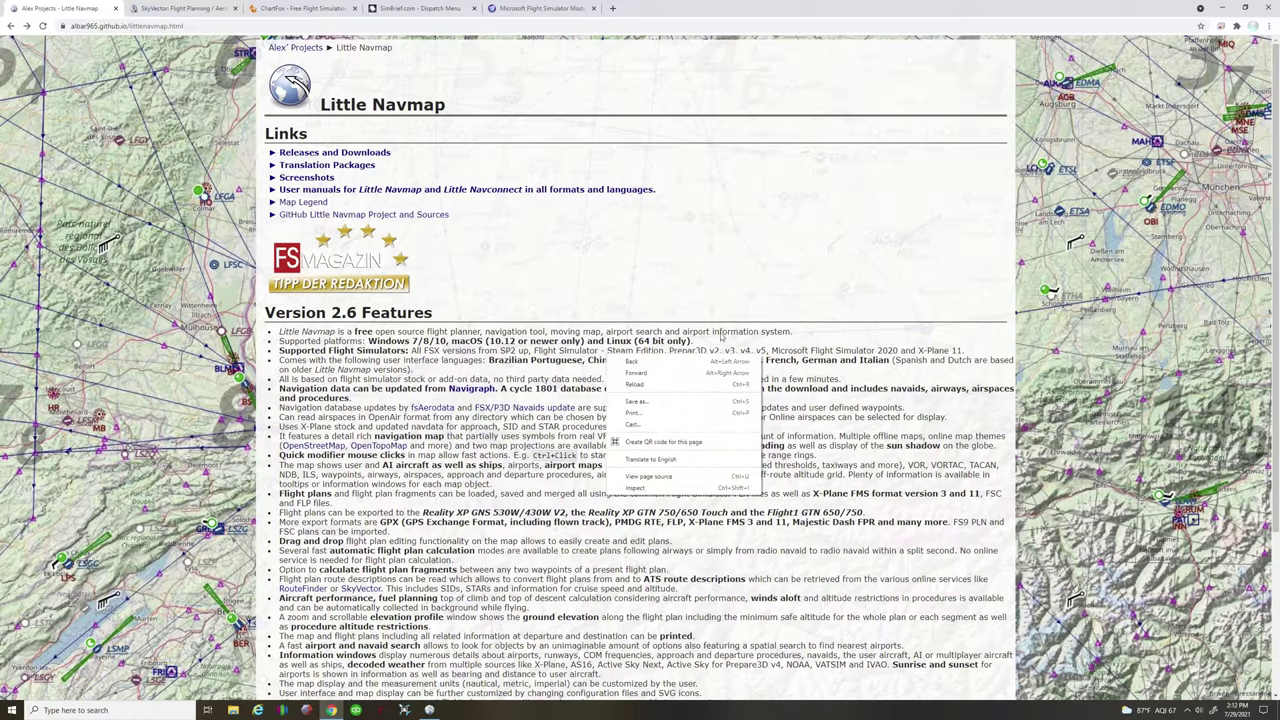
click(970, 280)
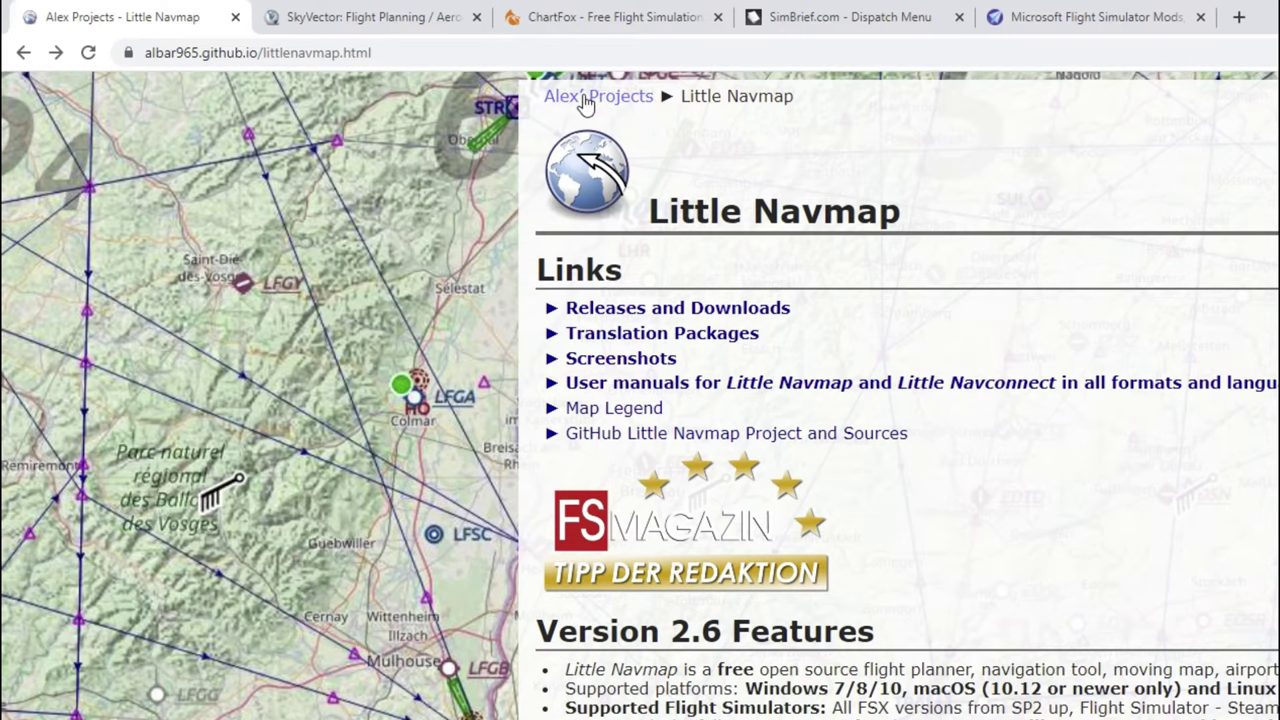
- Go via Alex' Projects to Downloads > Aircraft Performance > MSFS and scroll the file list
click(585, 100)
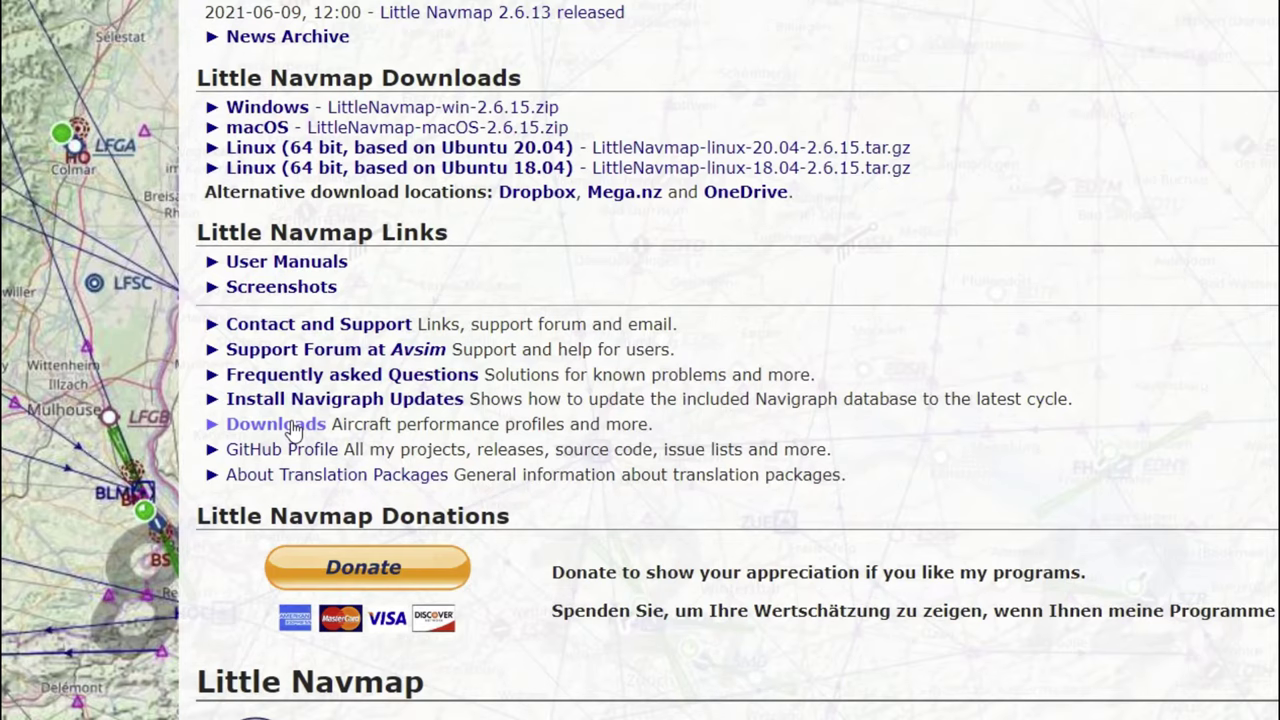
click(291, 426)
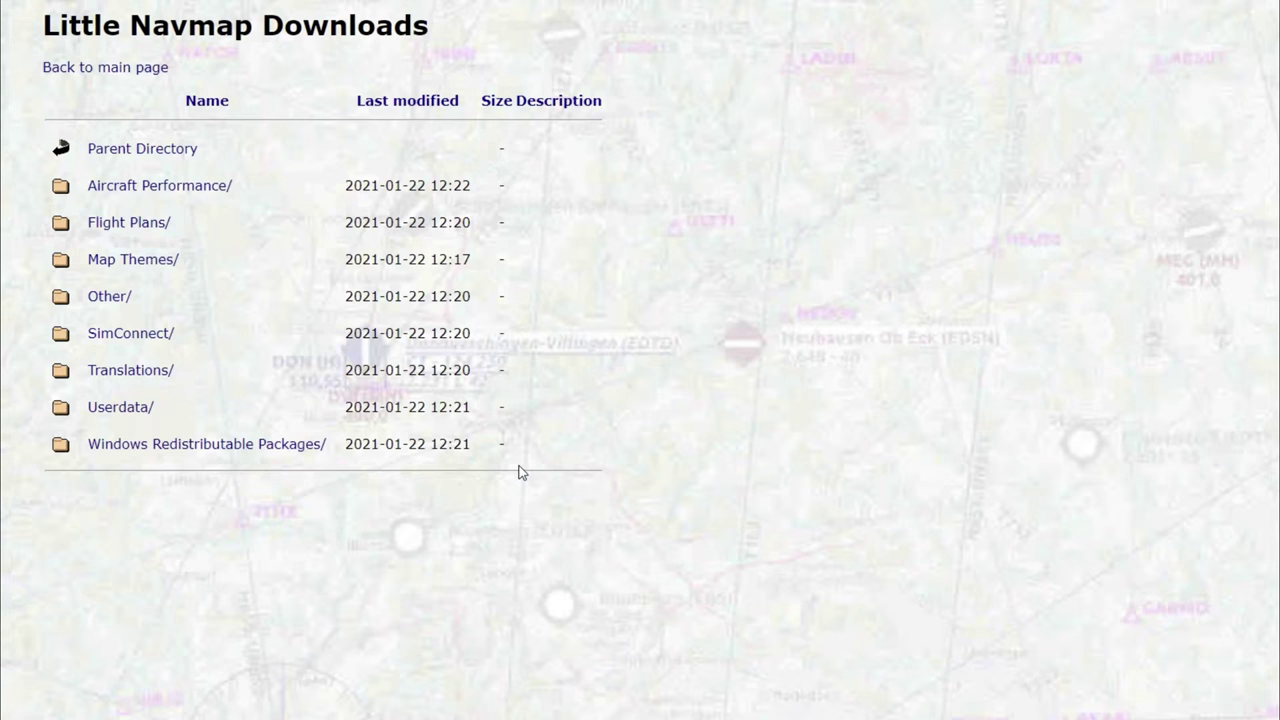
click(185, 195)
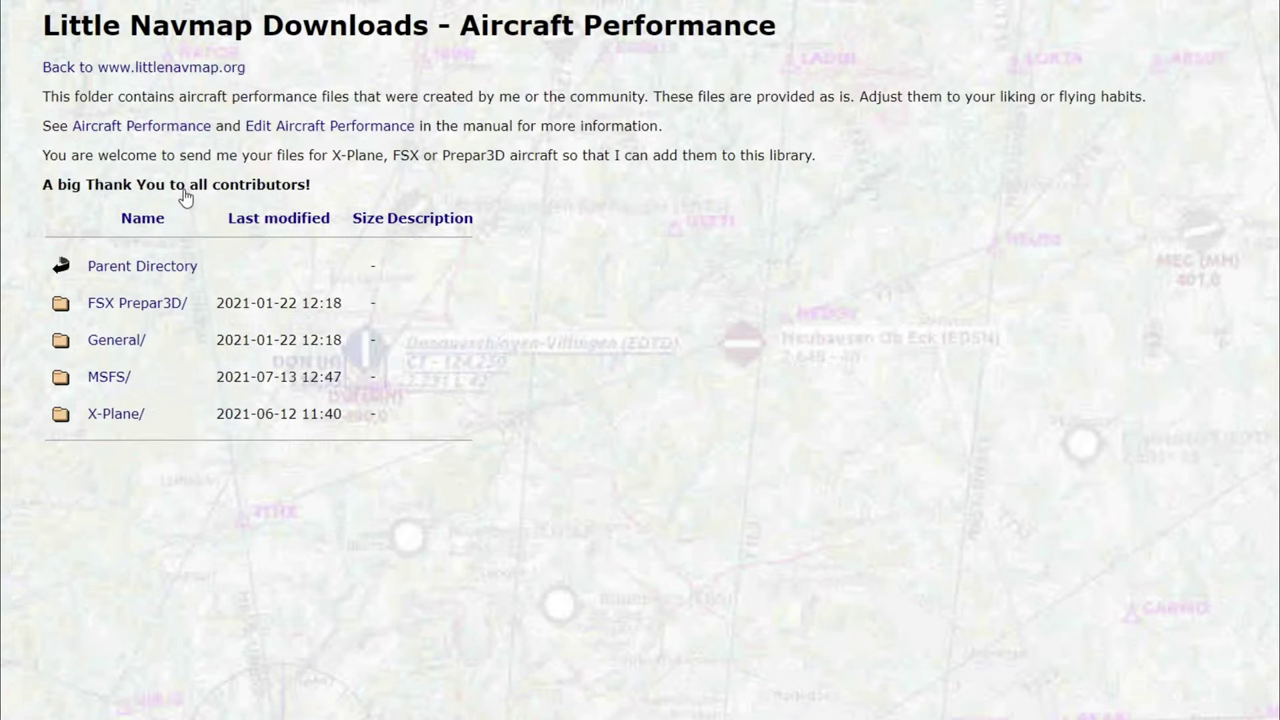
click(112, 380)
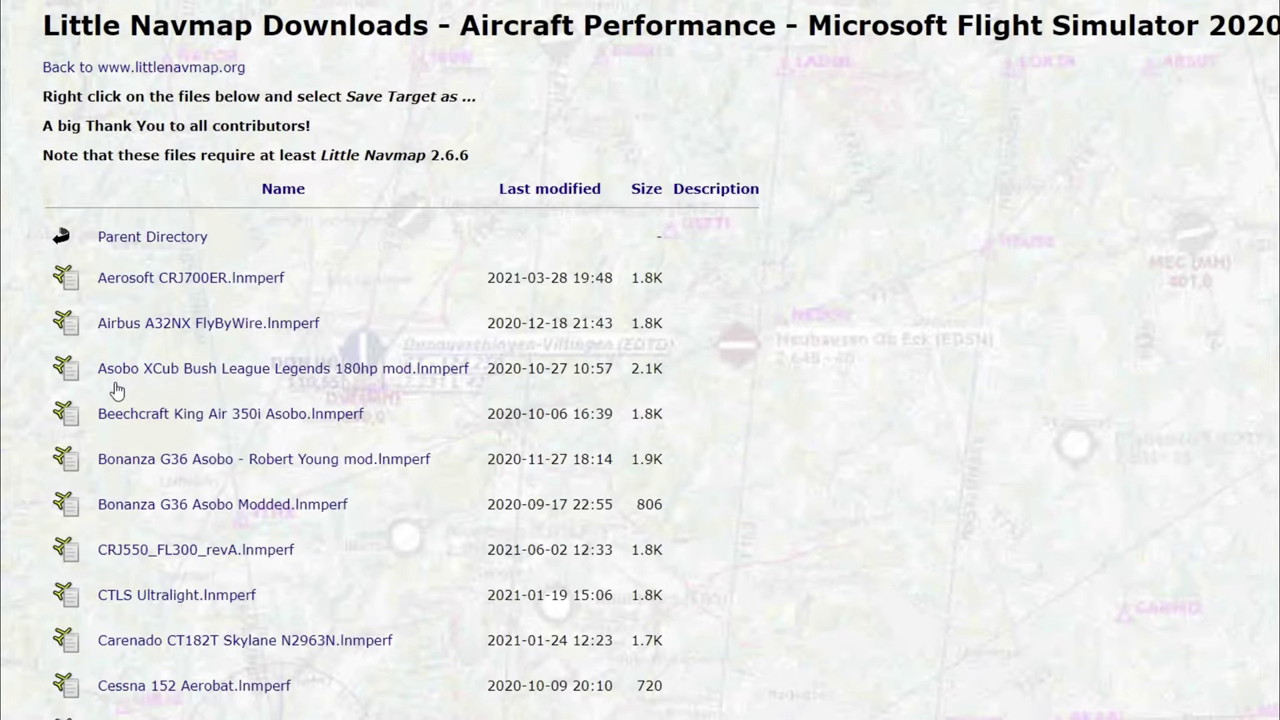
scroll(240, 567, down, 3)
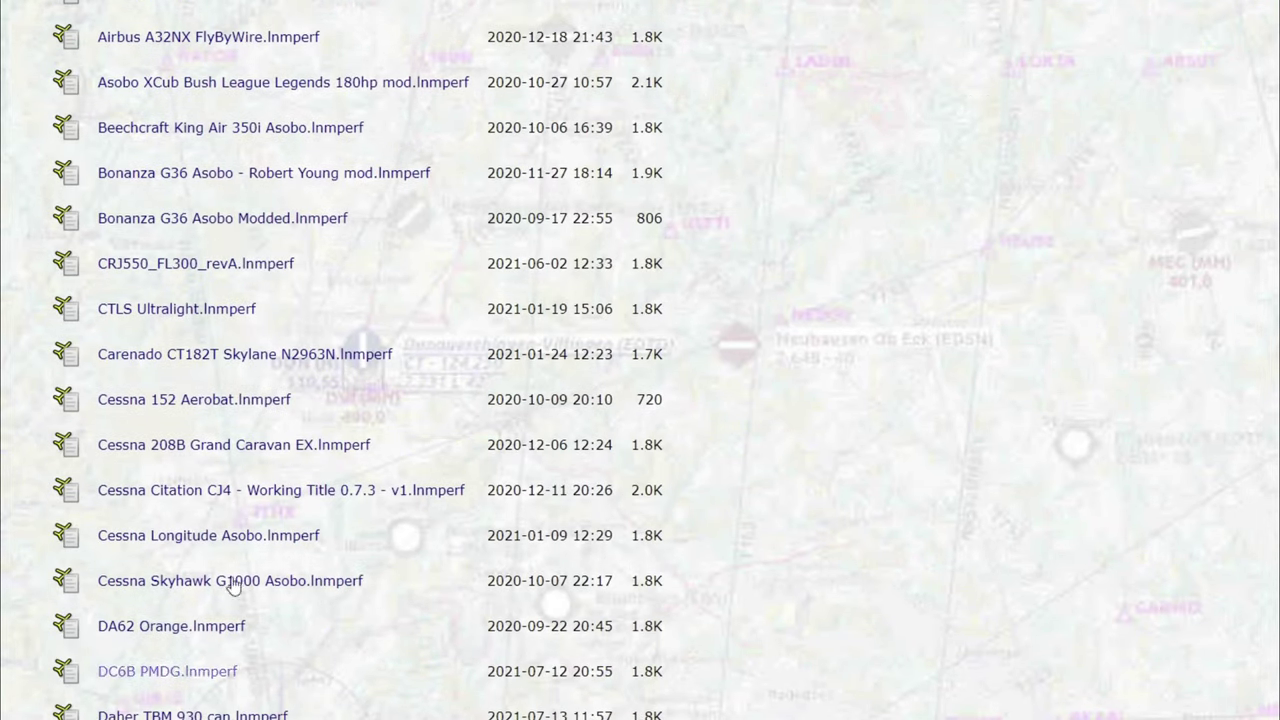
scroll(306, 271, up, 3)
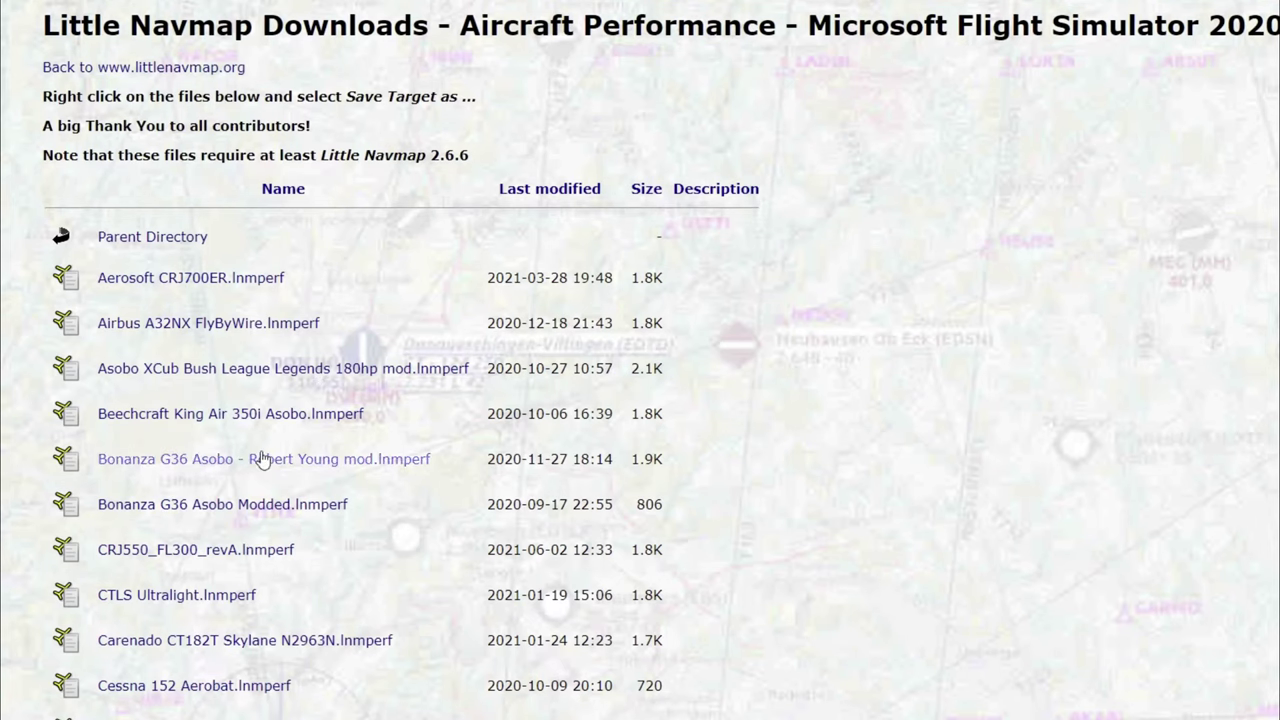
scroll(270, 460, down, 1)
scroll(358, 360, down, 3)
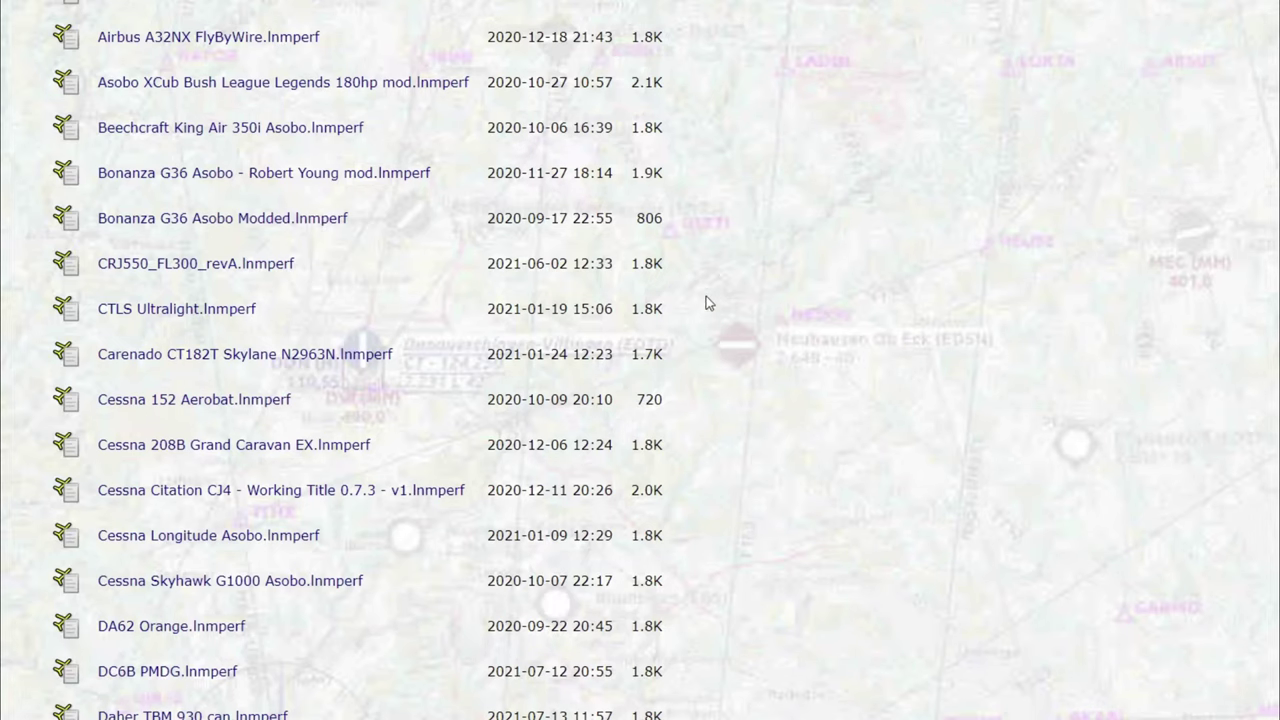
scroll(706, 302, up, 3)
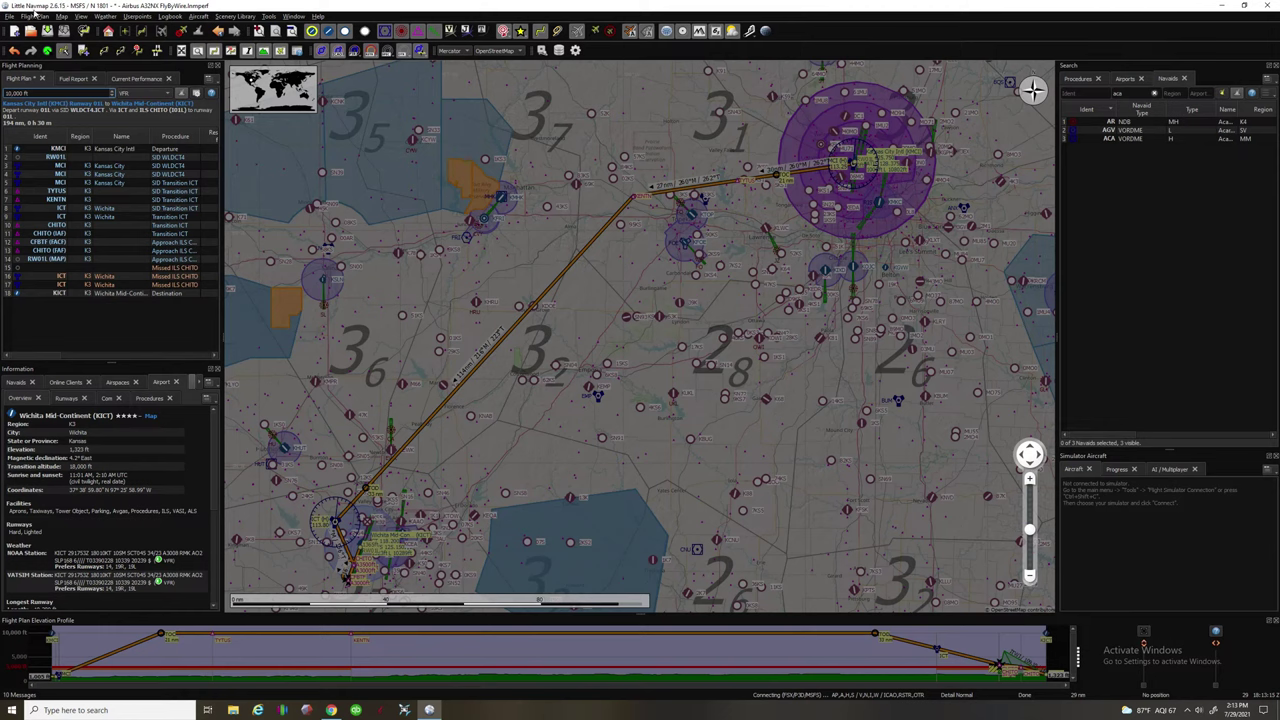
click(198, 16)
click(206, 37)
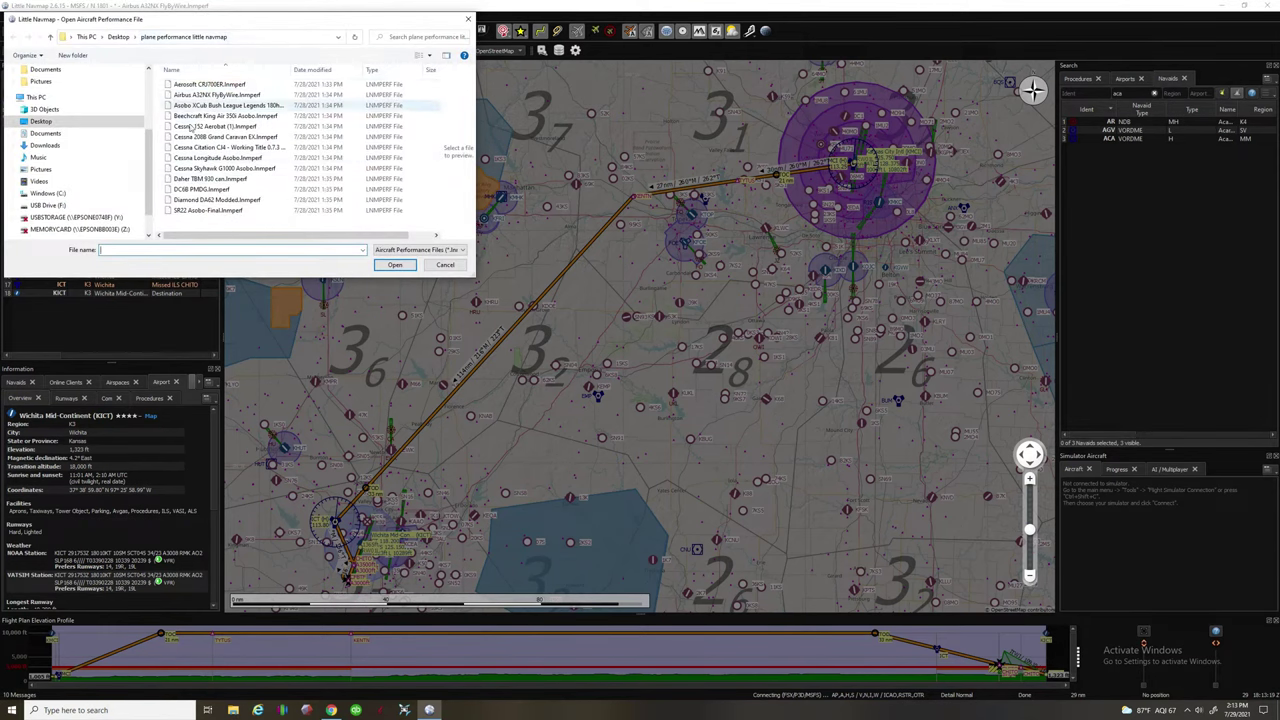
click(445, 264)
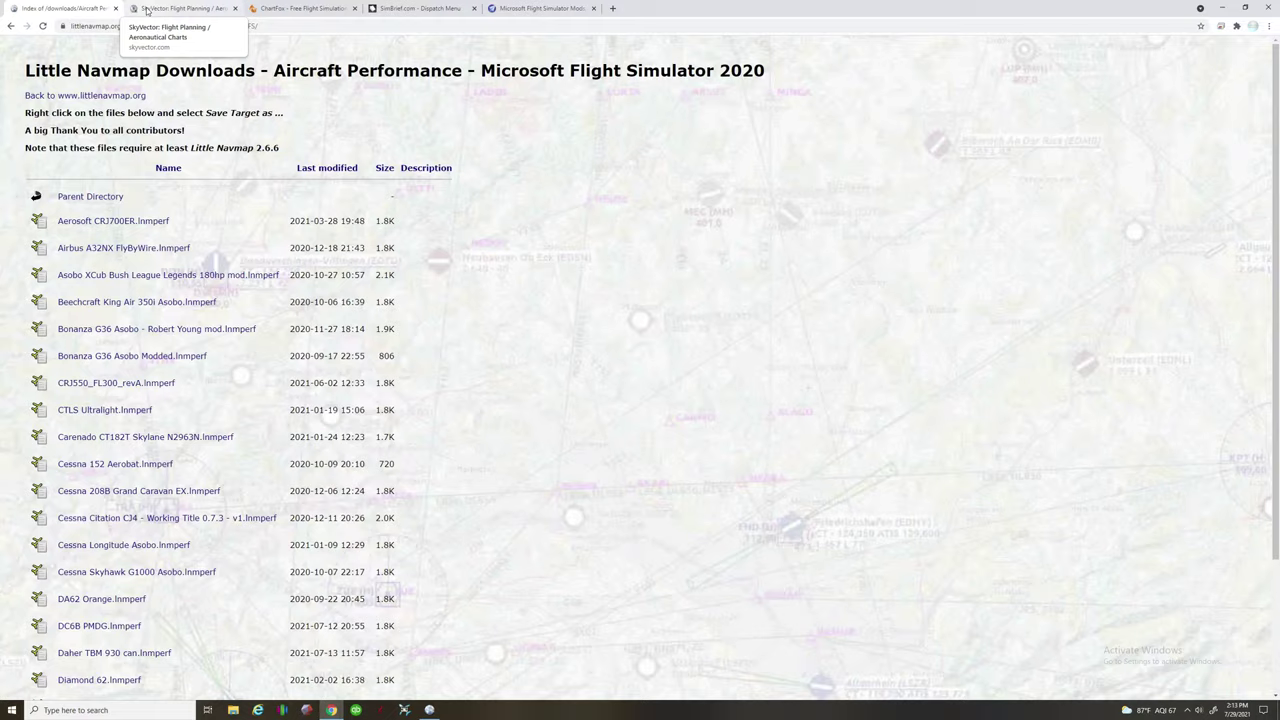
- Switch to SkyVector and zoom the map in on the US
click(147, 10)
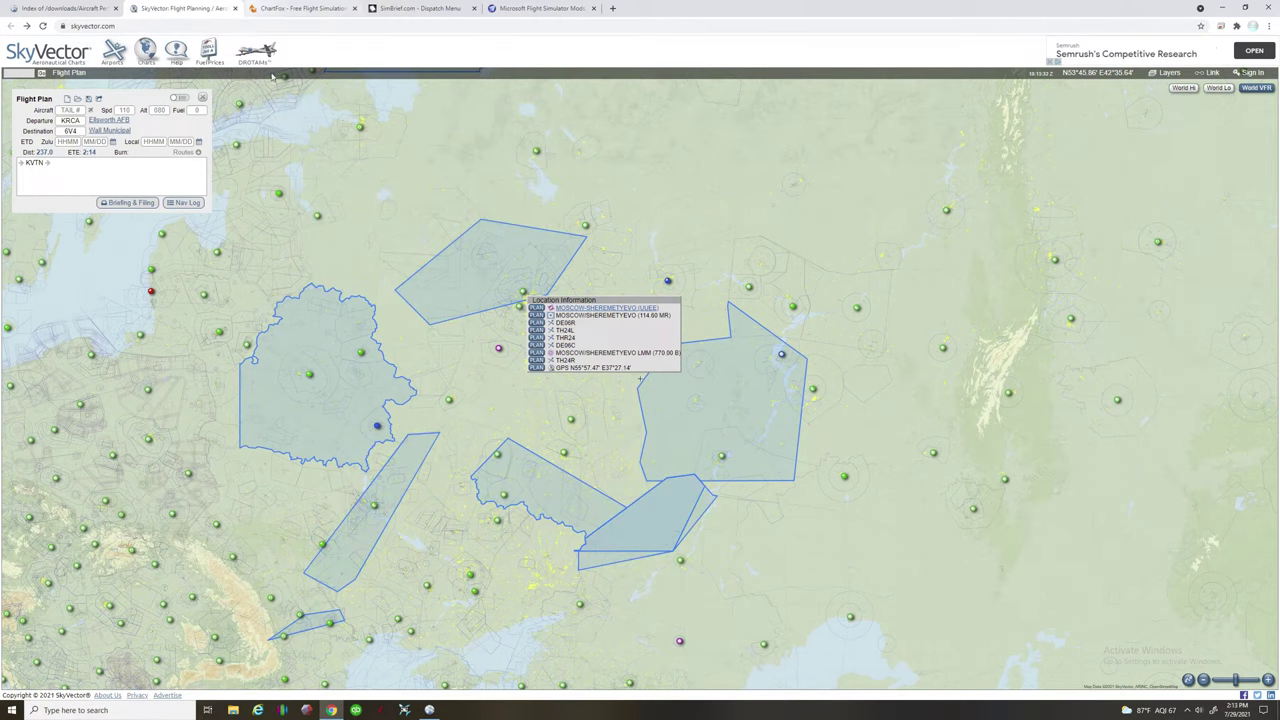
scroll(392, 196, down, 3)
scroll(392, 196, down, 2)
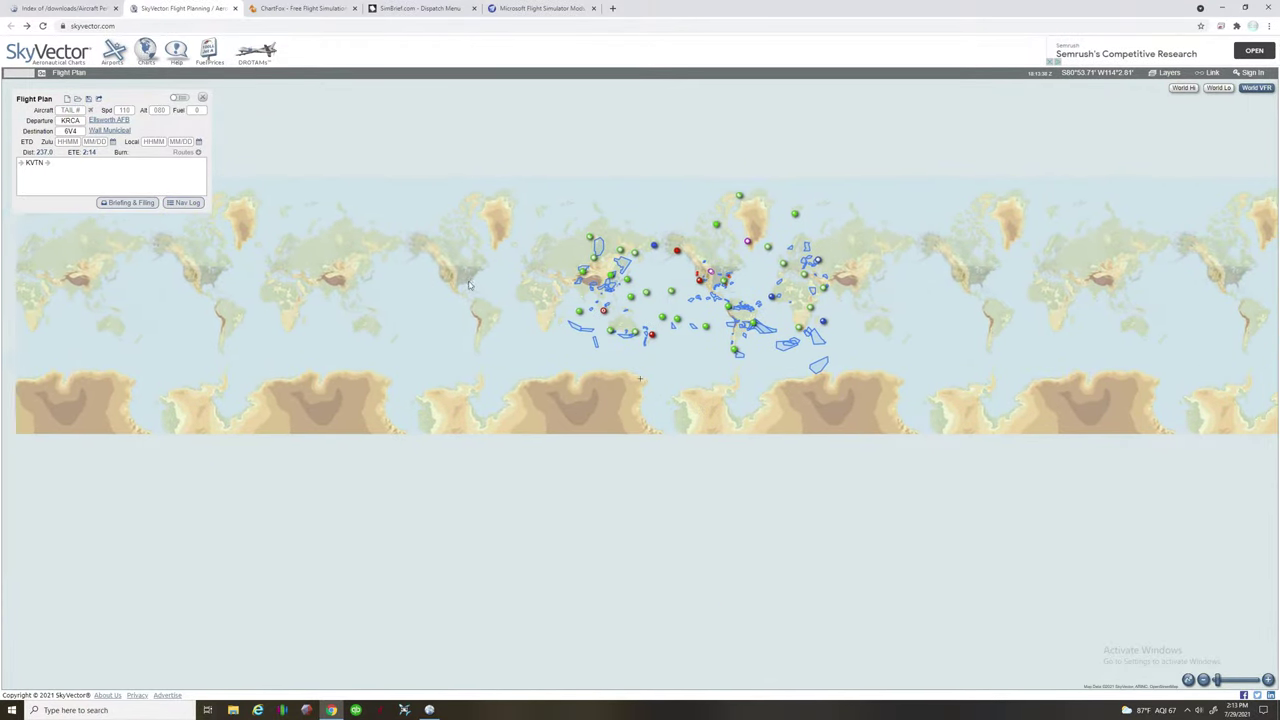
scroll(452, 276, up, 1)
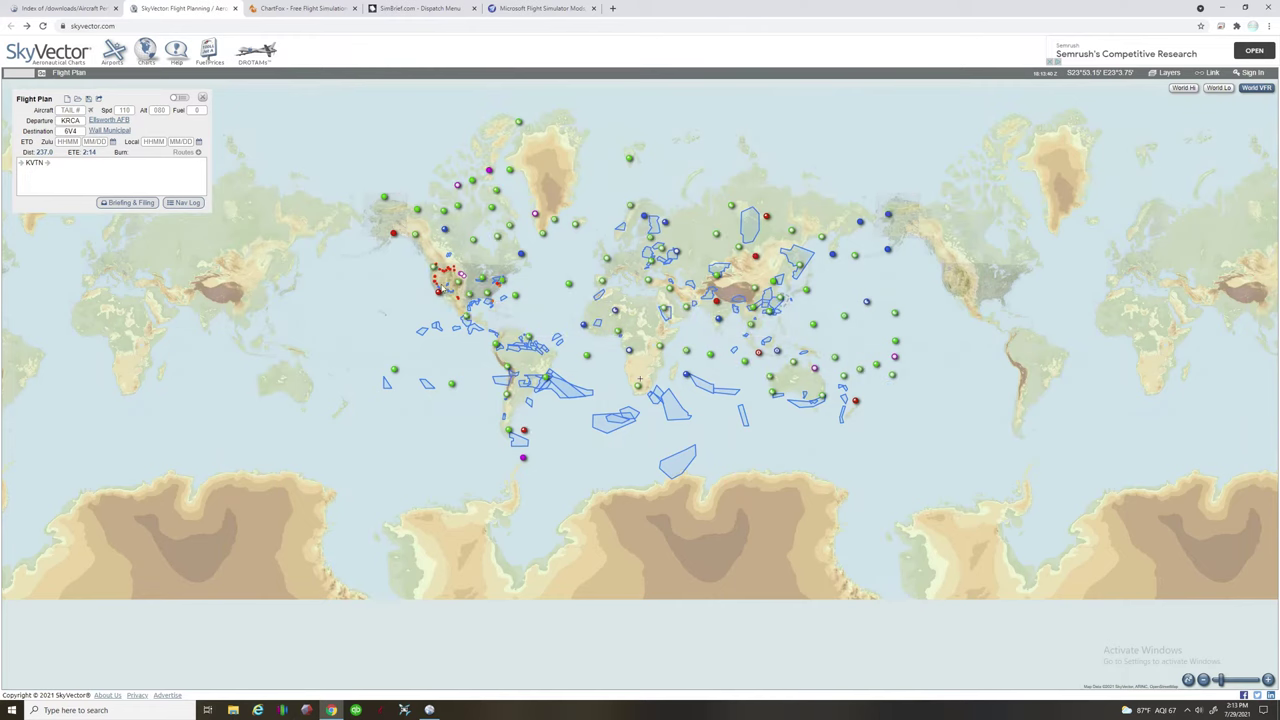
scroll(470, 270, up, 1)
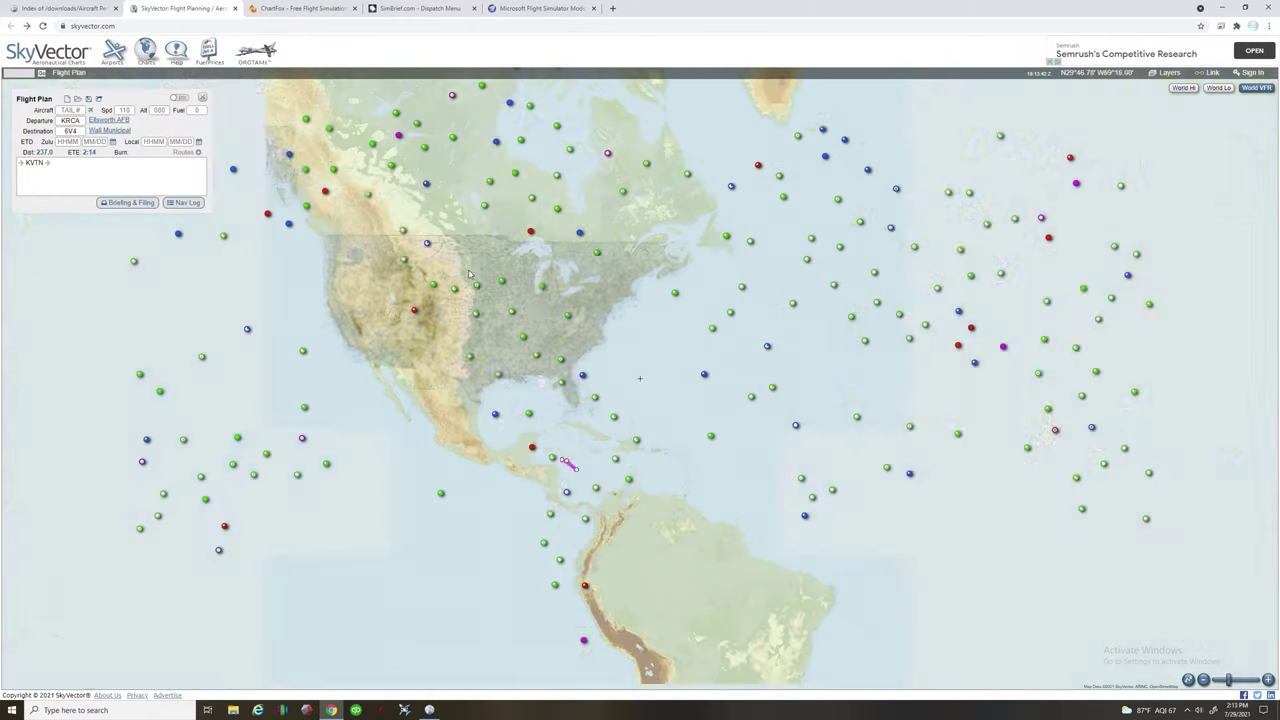
scroll(466, 273, up, 1)
scroll(456, 280, up, 1)
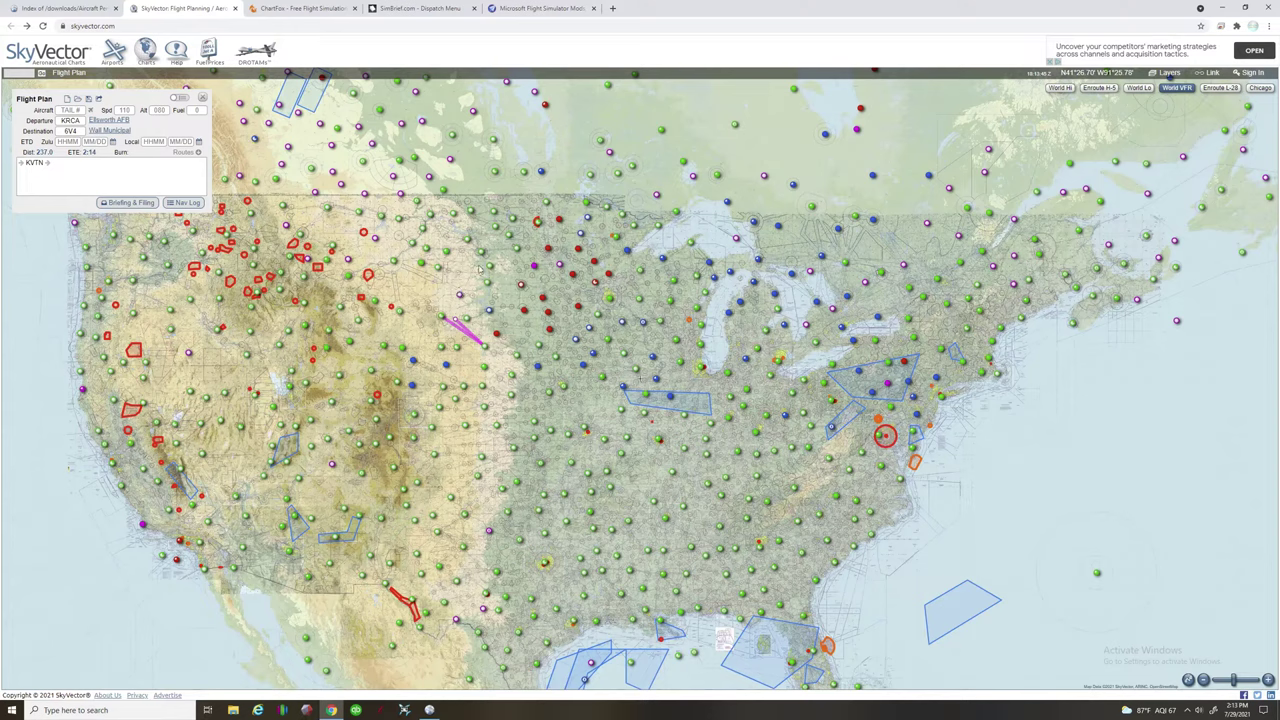
- Pick Bismarck Muni (KBIS), open its airport diagram, then the ILS or LOC RWY 13 chart
click(490, 288)
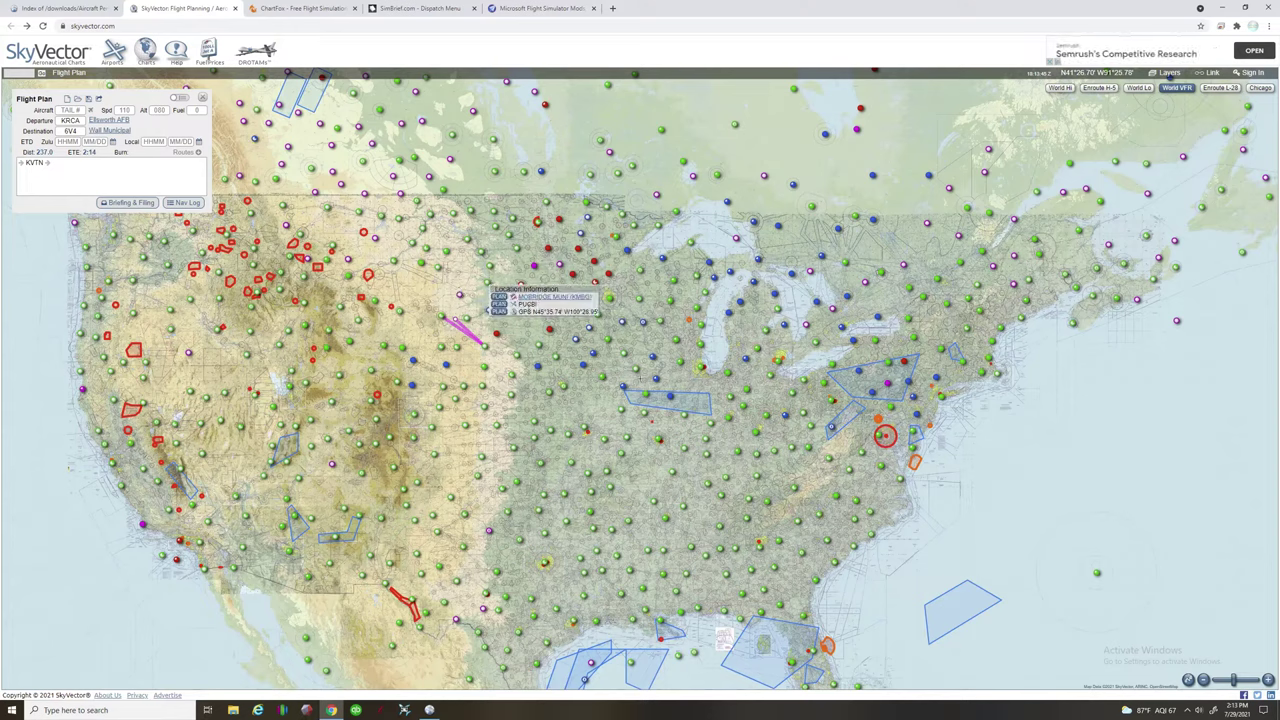
mouse_move(532, 305)
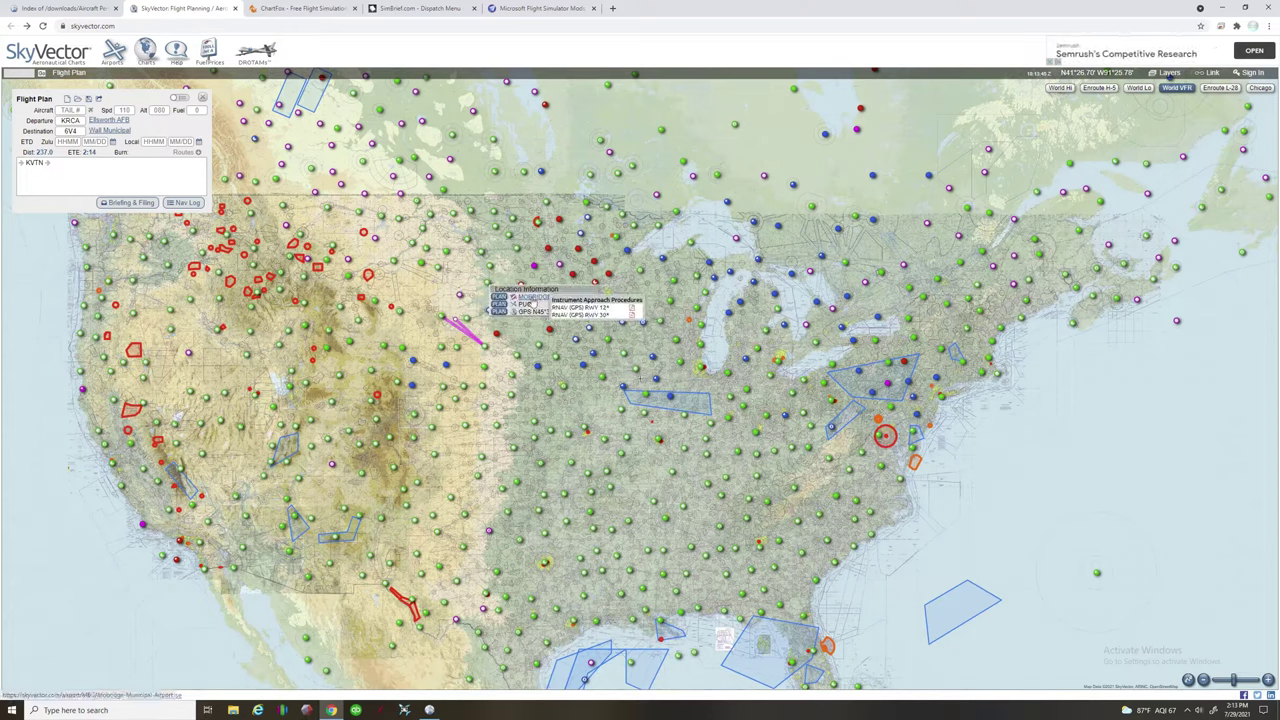
click(481, 252)
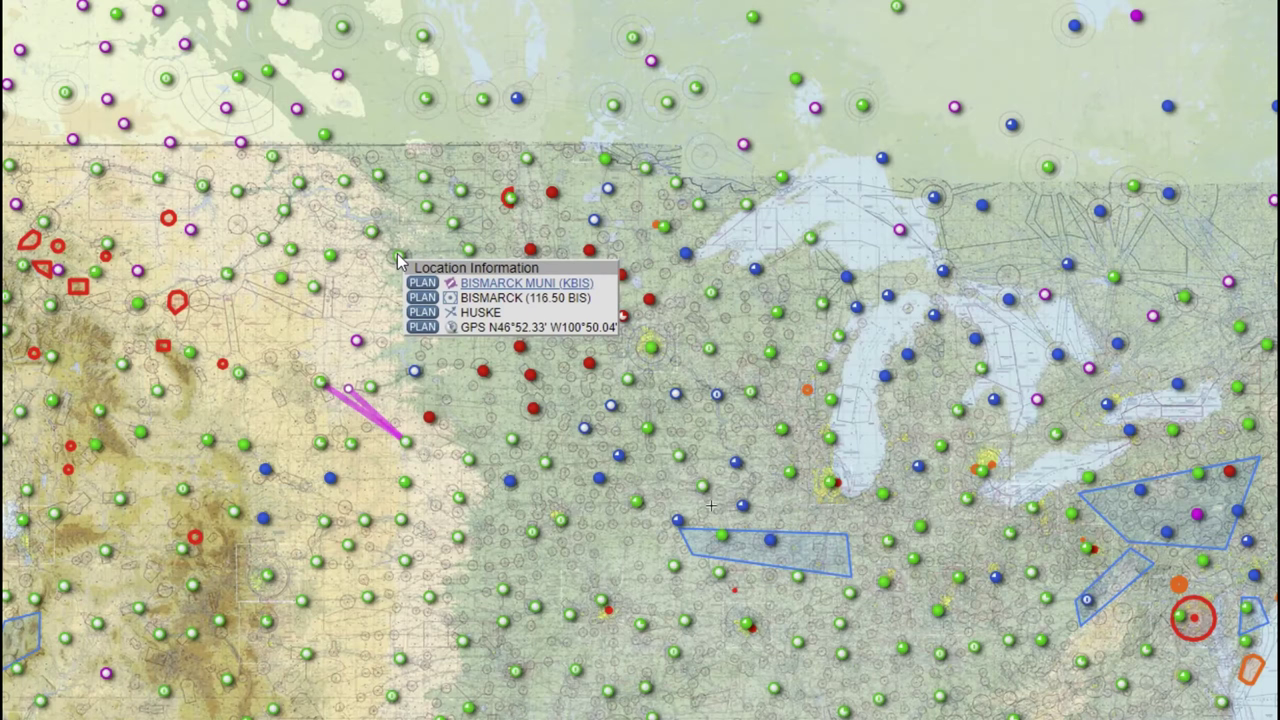
mouse_move(482, 290)
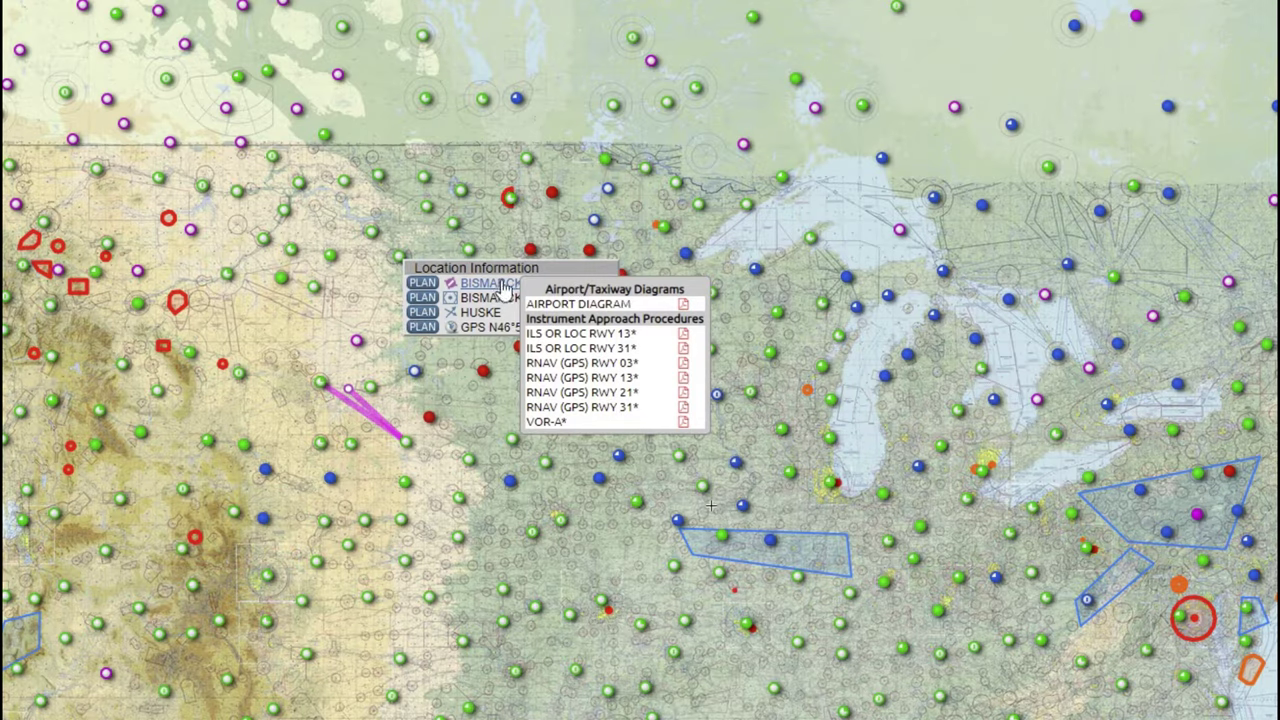
click(640, 313)
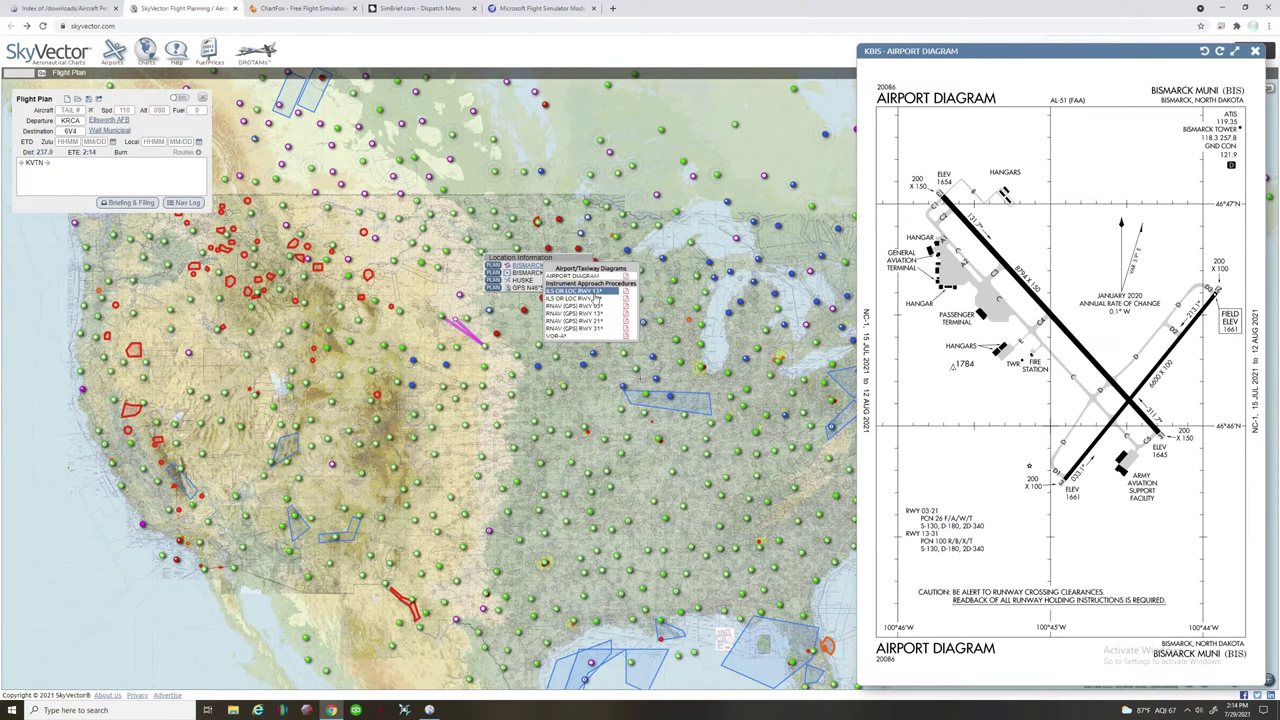
click(610, 333)
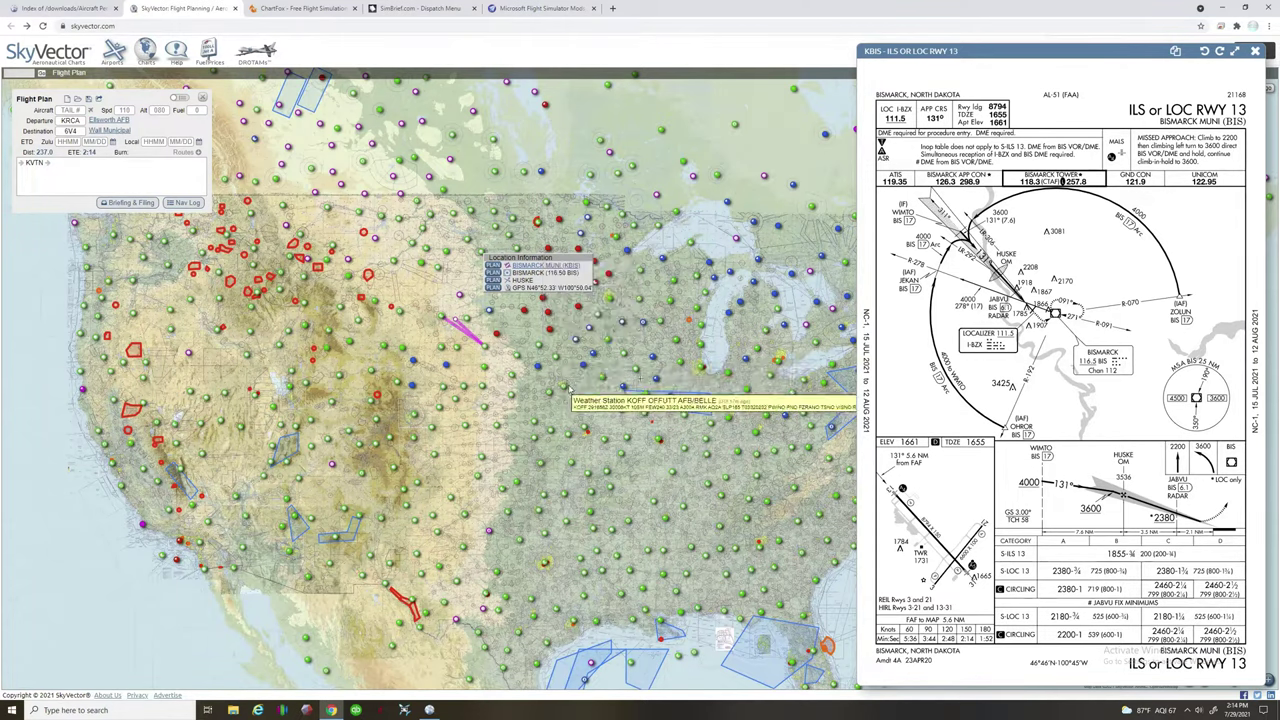
- Open Offutt AFB (KOFF) airport diagram, ILS or LOC RWY 12, then ILS or LOC Y RWY 30
click(563, 390)
mouse_move(608, 408)
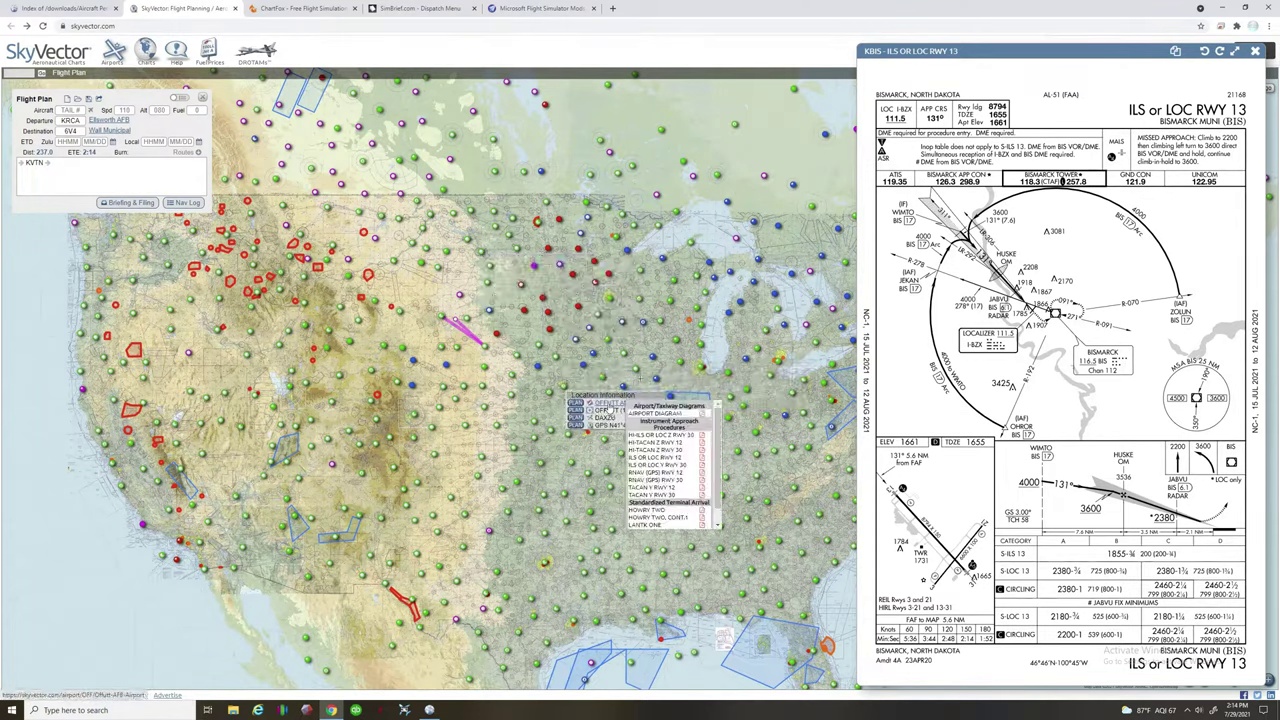
click(660, 413)
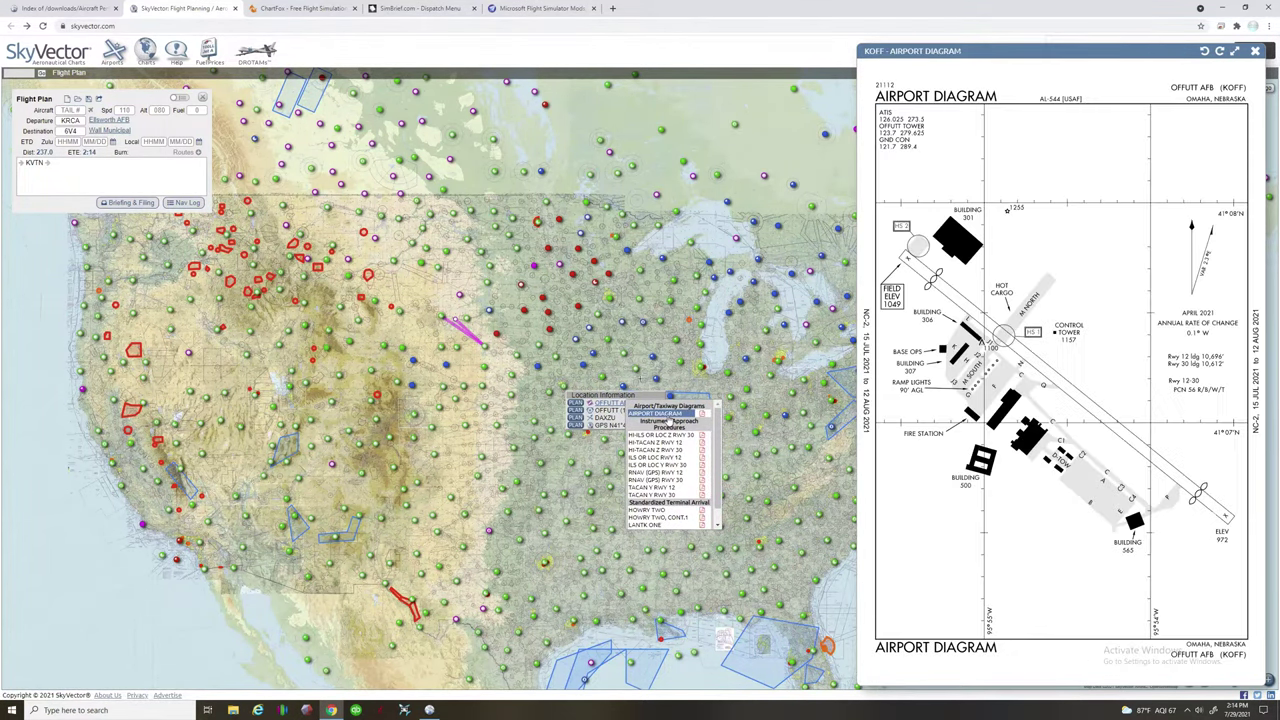
click(660, 461)
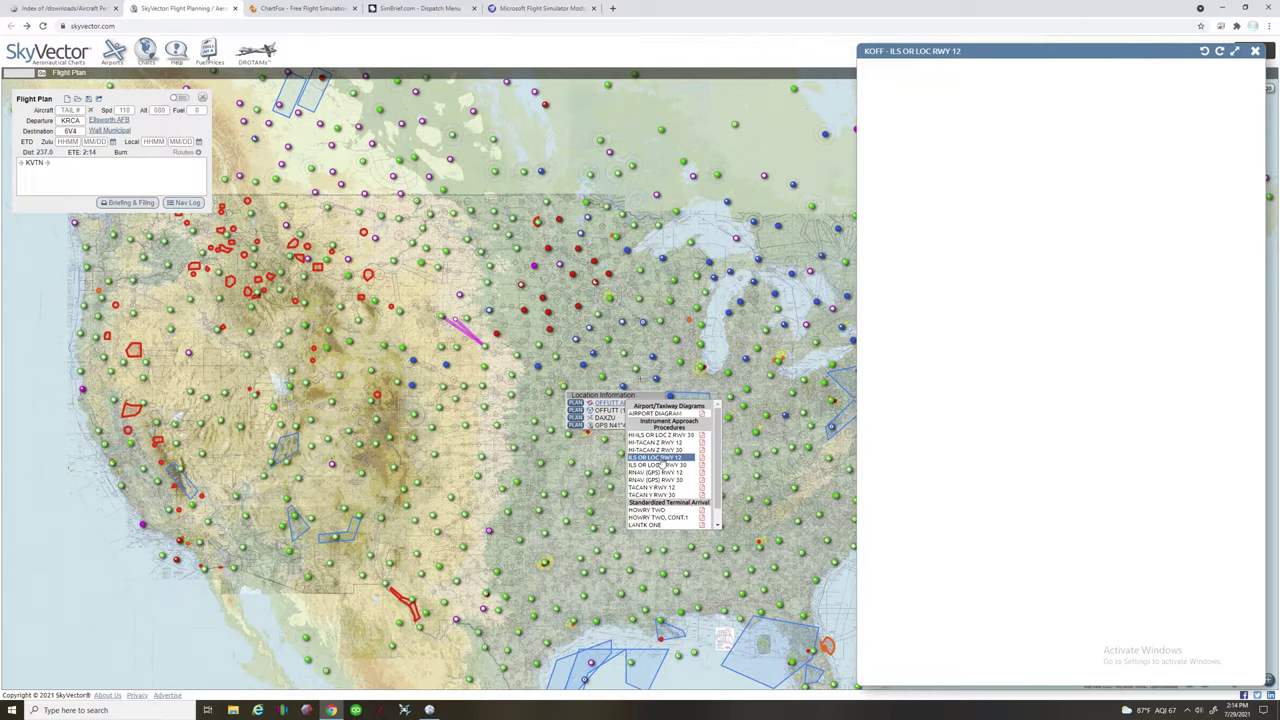
click(660, 465)
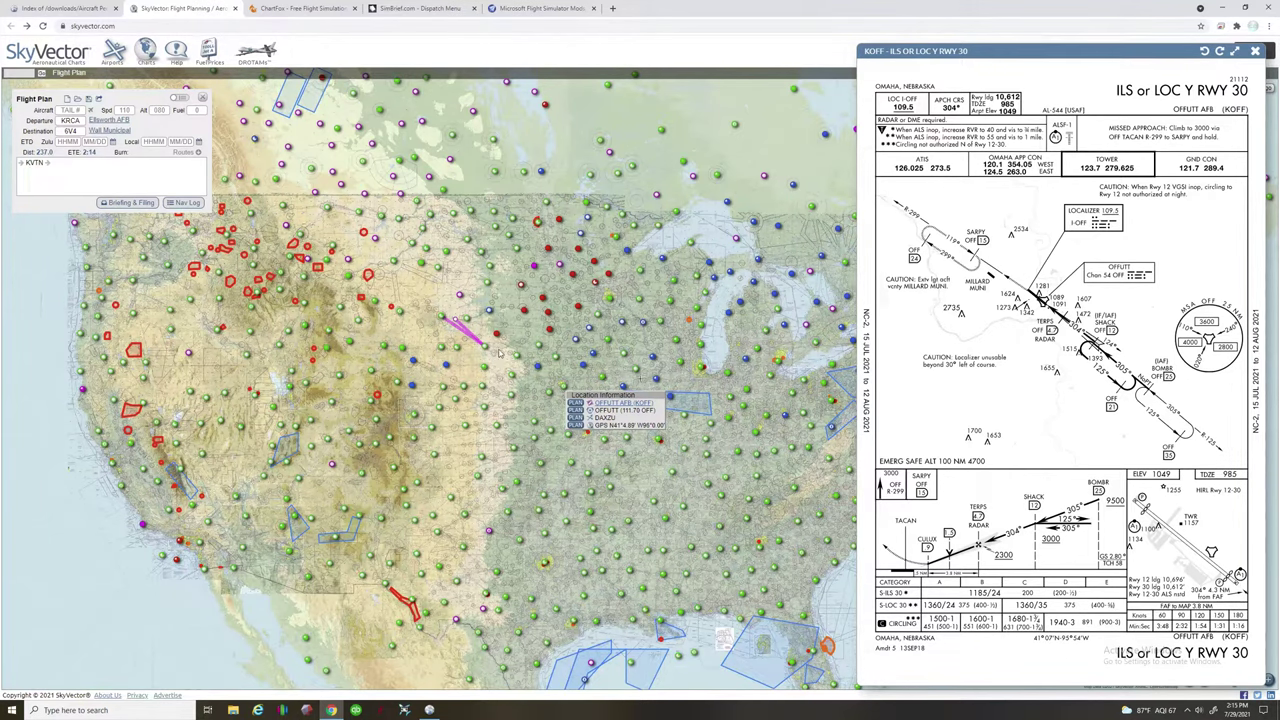
- Zoom onto the Ellsworth AFB route, view the ELLSWORTH THREE departure chart, then close it
scroll(457, 328, up, 1)
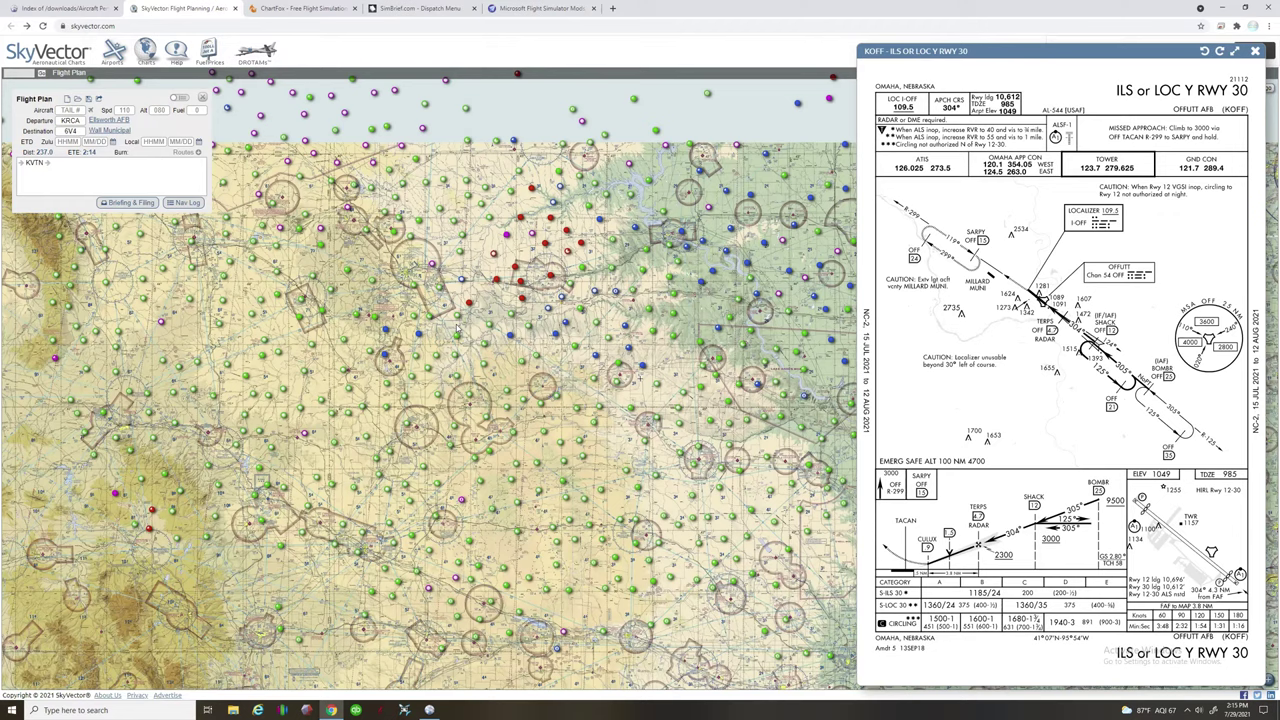
scroll(457, 329, up, 2)
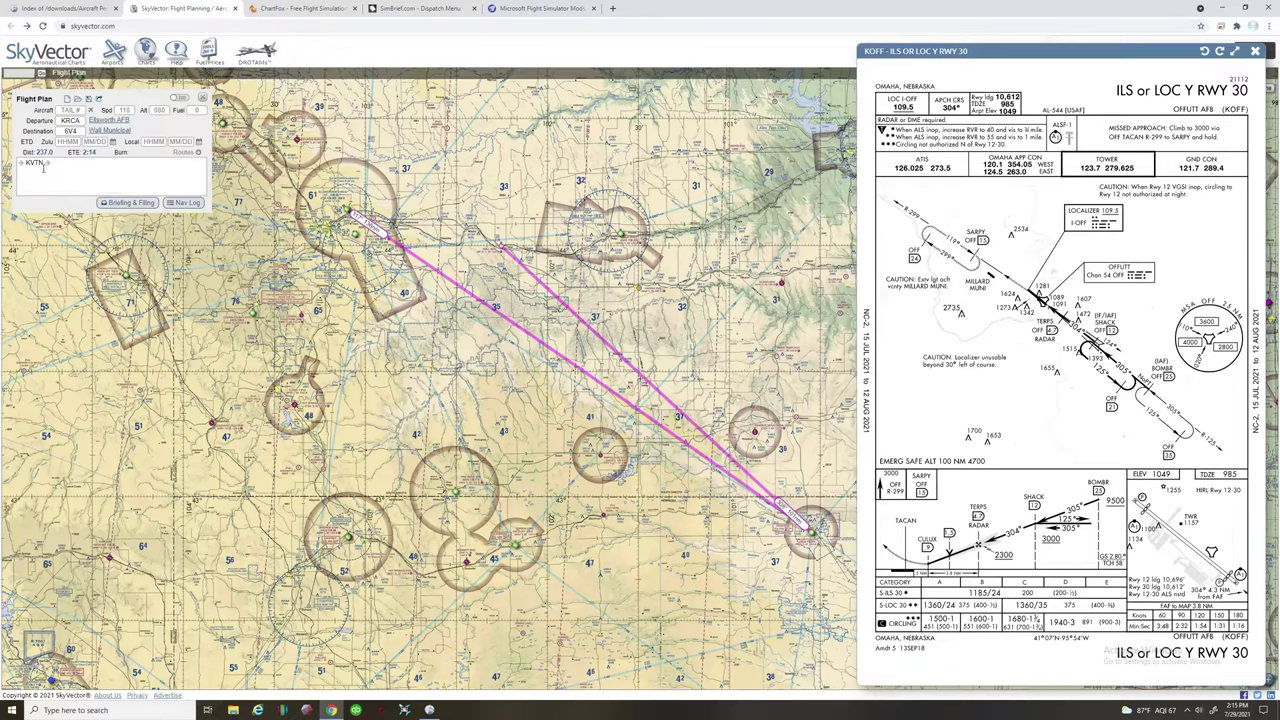
mouse_move(43, 166)
mouse_move(125, 120)
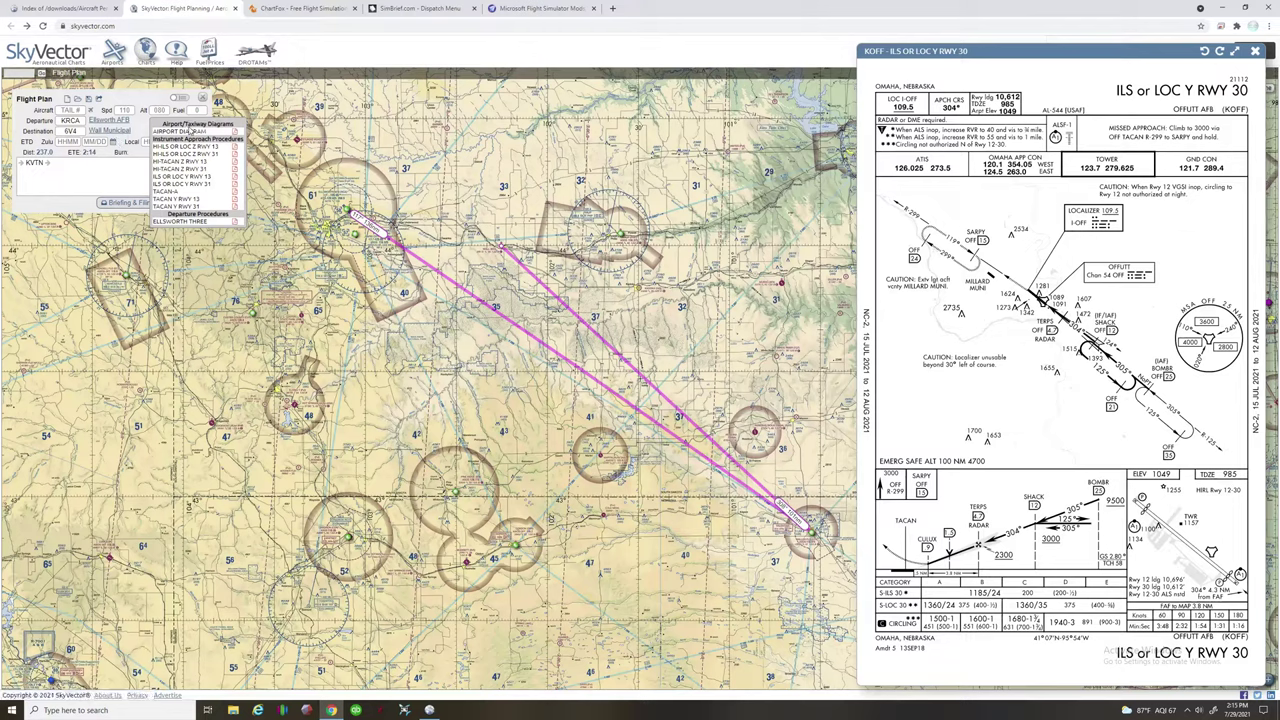
click(183, 221)
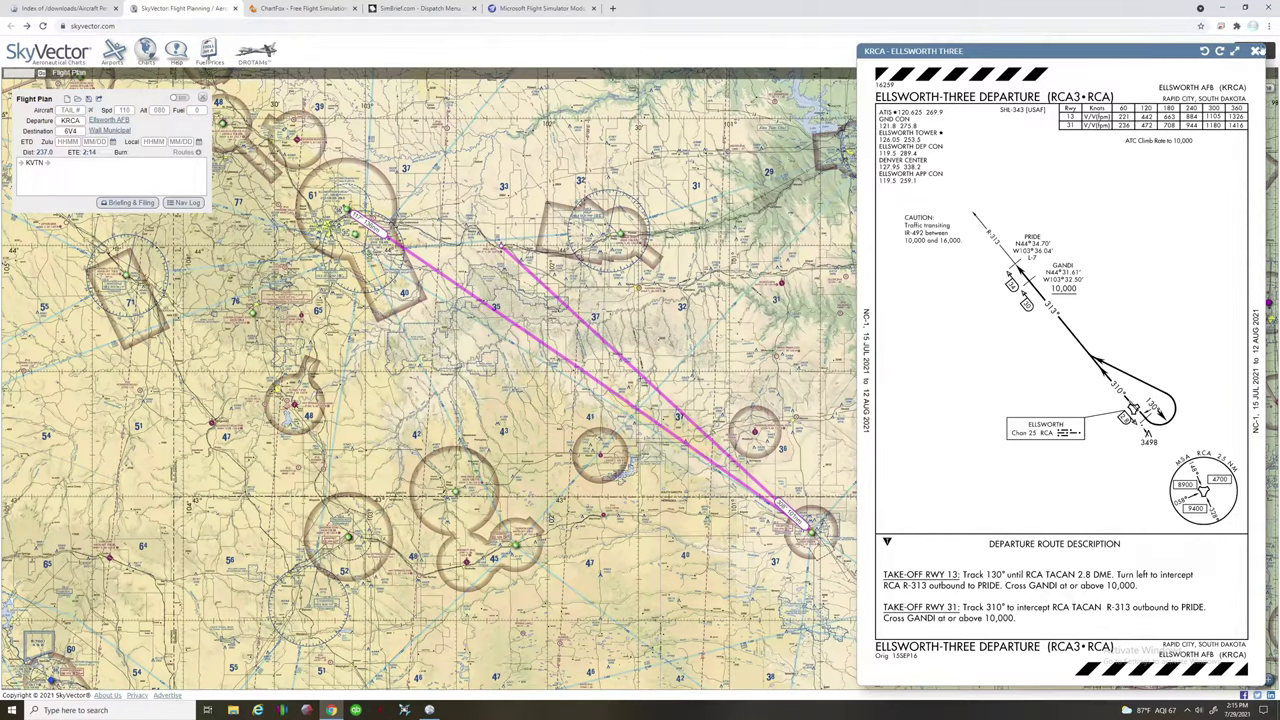
click(1255, 50)
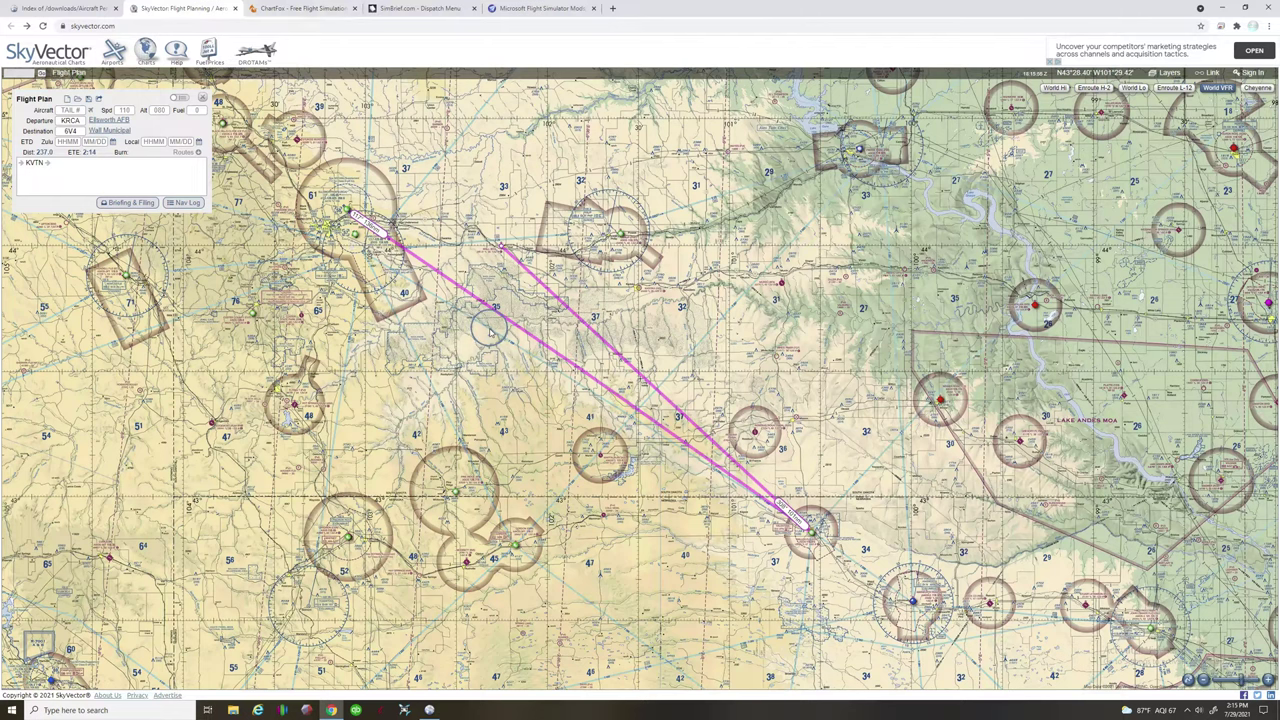
- Pan the SkyVector map out over Europe and the Black Sea toward Asia, then switch to ChartFox
scroll(490, 332, down, 3)
scroll(826, 507, down, 3)
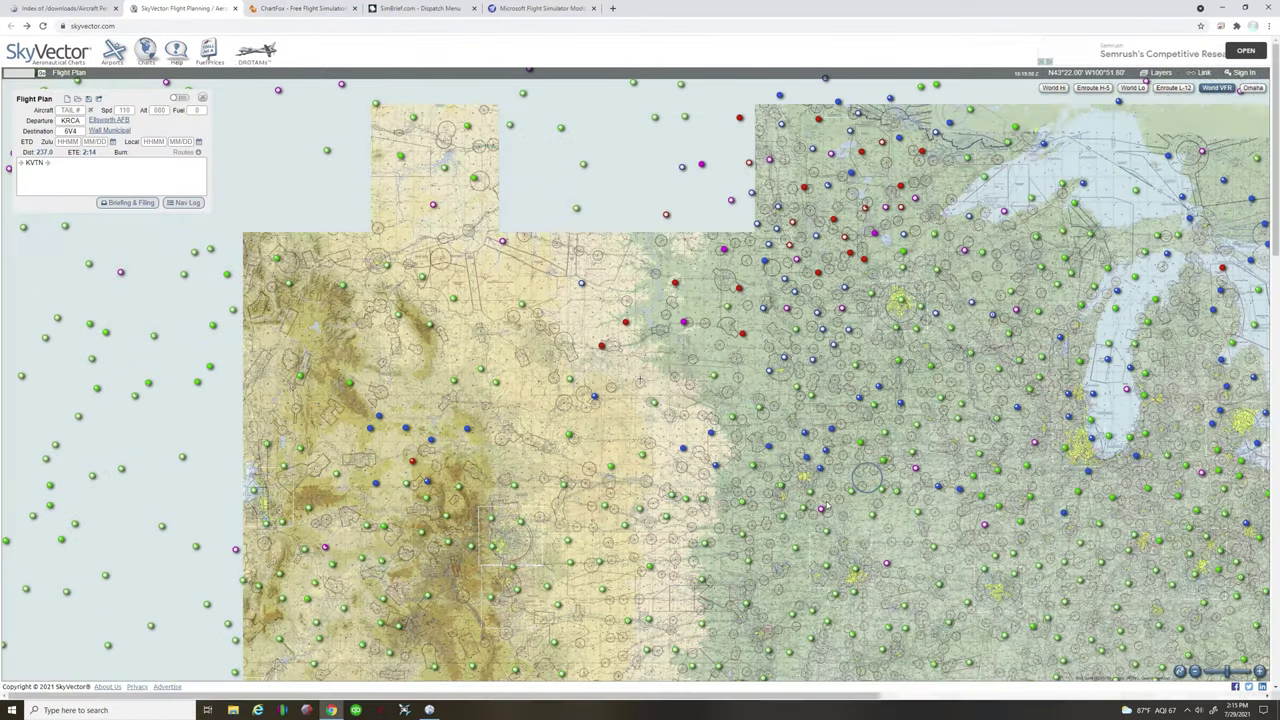
scroll(826, 507, down, 2)
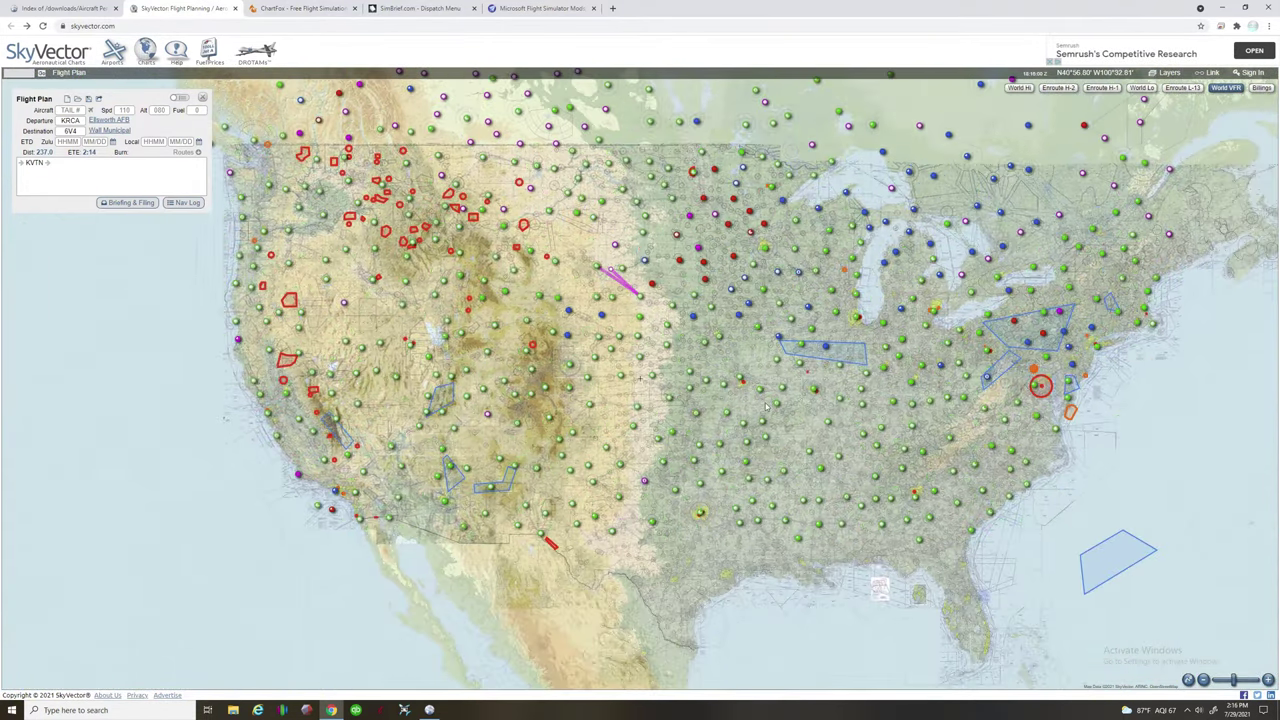
scroll(767, 405, down, 3)
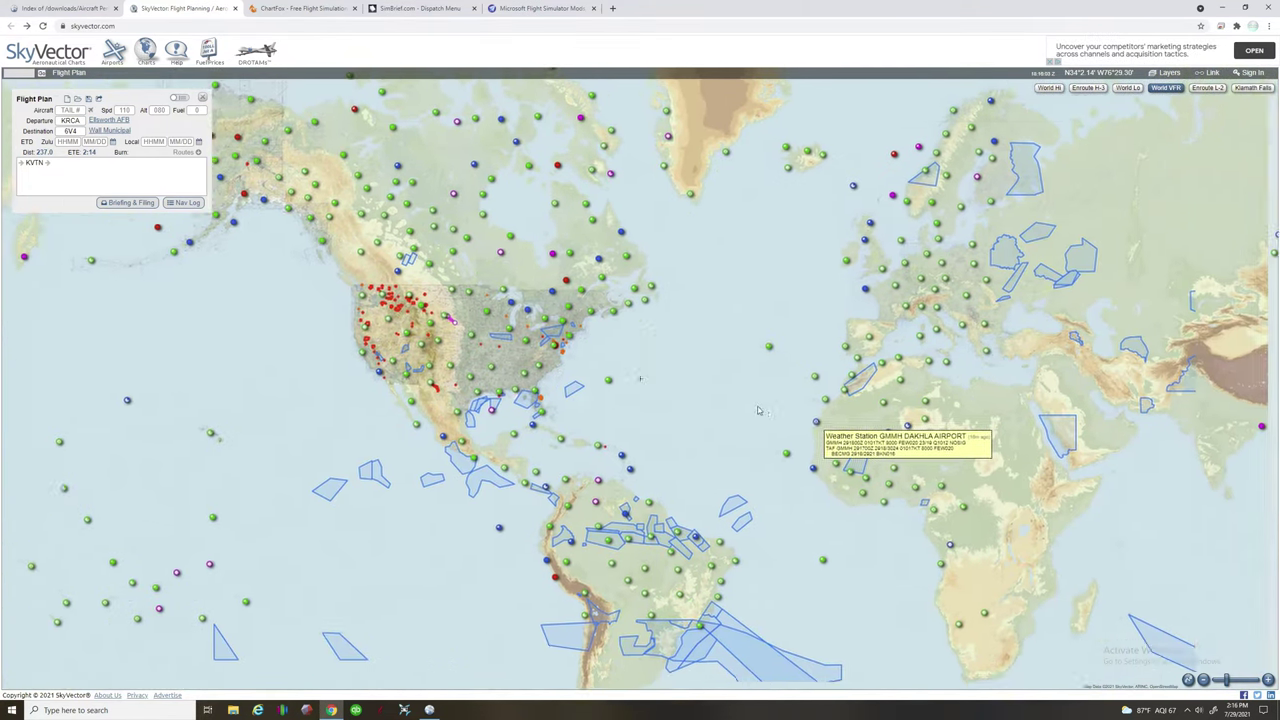
drag(983, 483, 683, 463)
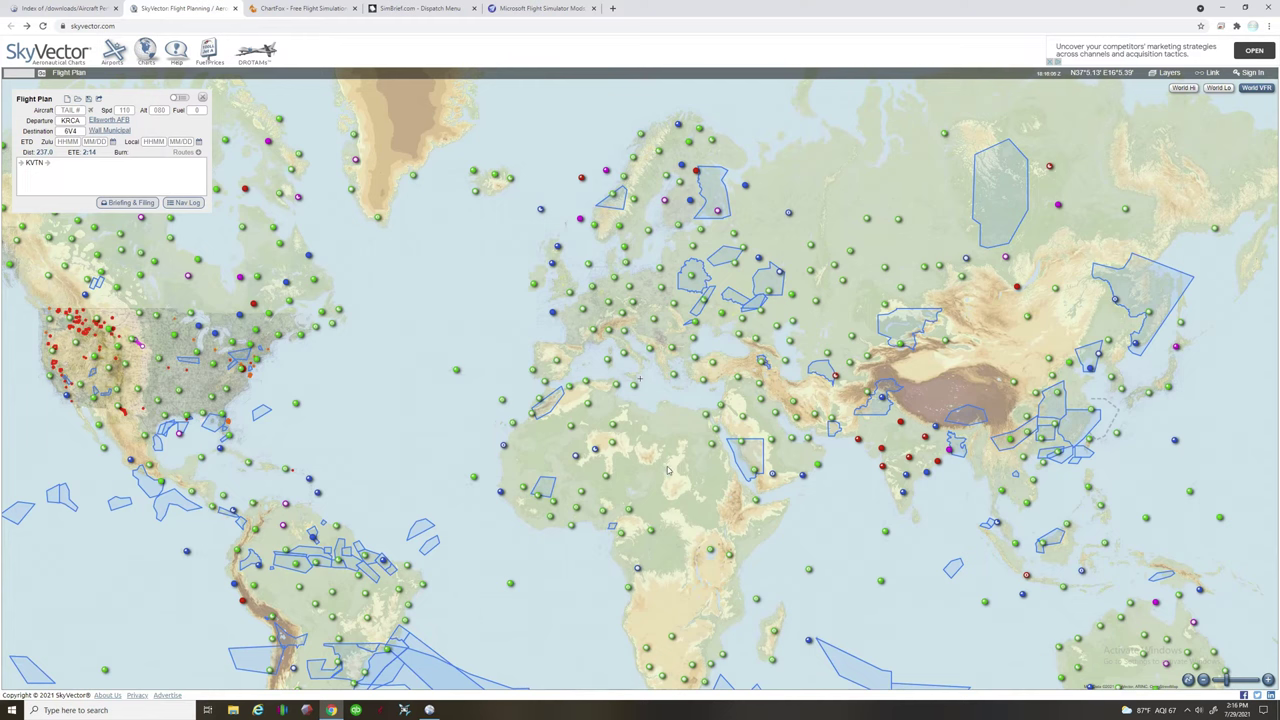
double_click(697, 342)
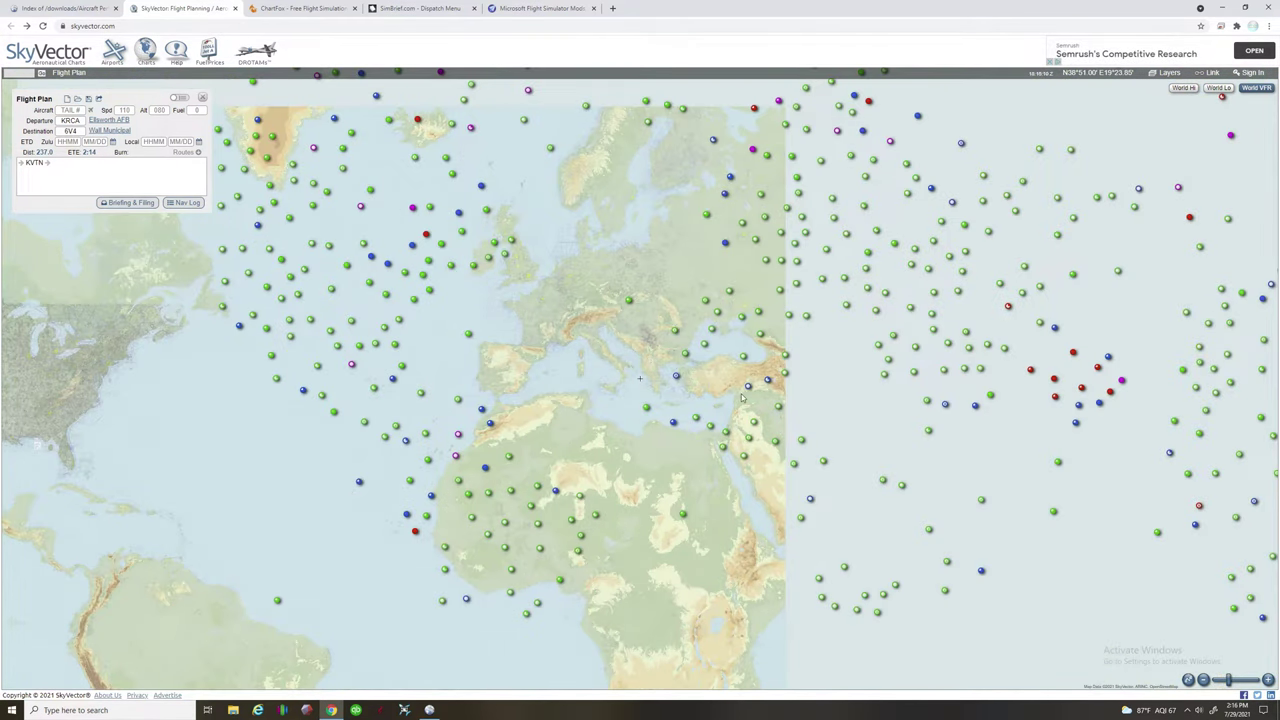
drag(742, 398, 466, 484)
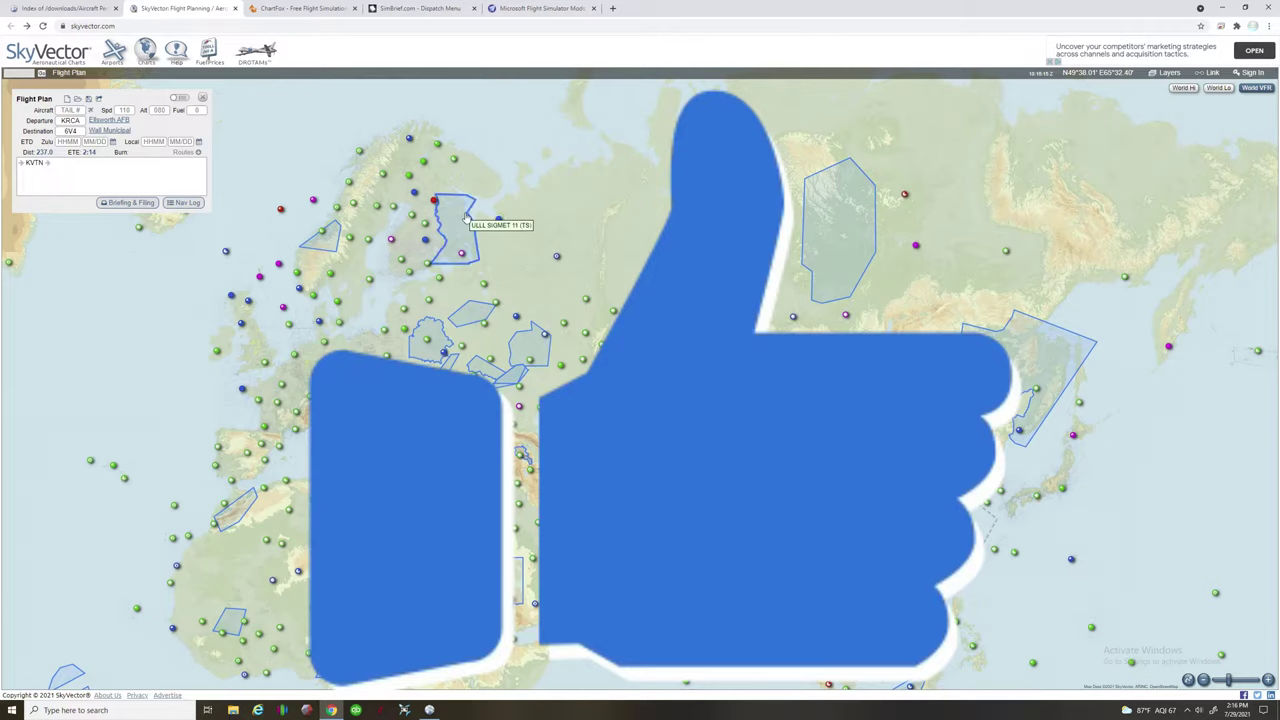
click(272, 7)
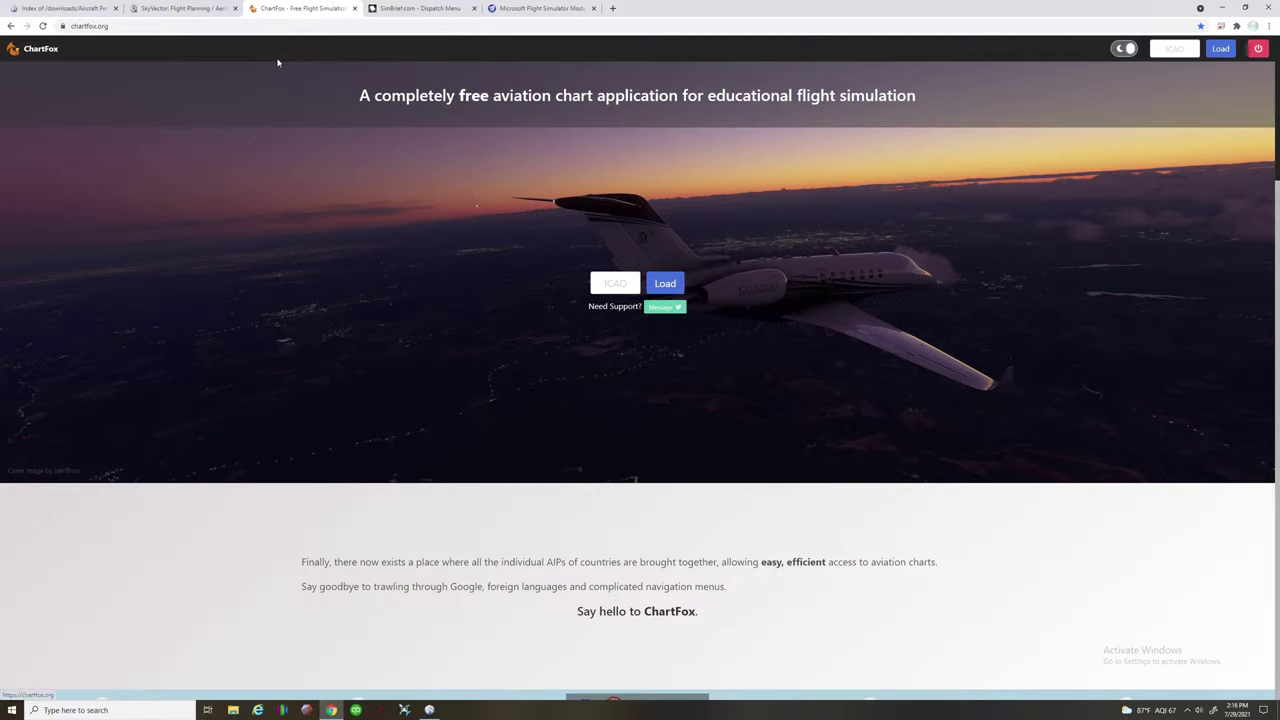
- Back on the SkyVector map, zoom in to Moscow and get location details near Ramenskoye
click(196, 12)
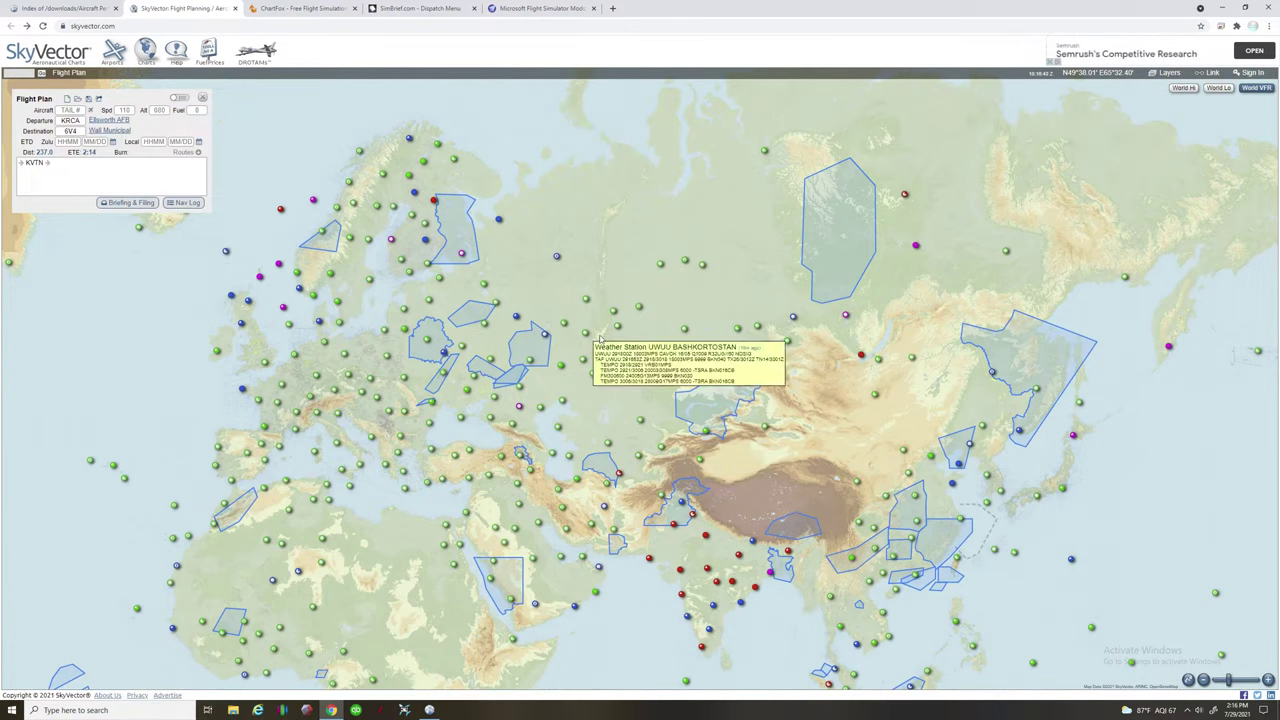
scroll(592, 360, up, 1)
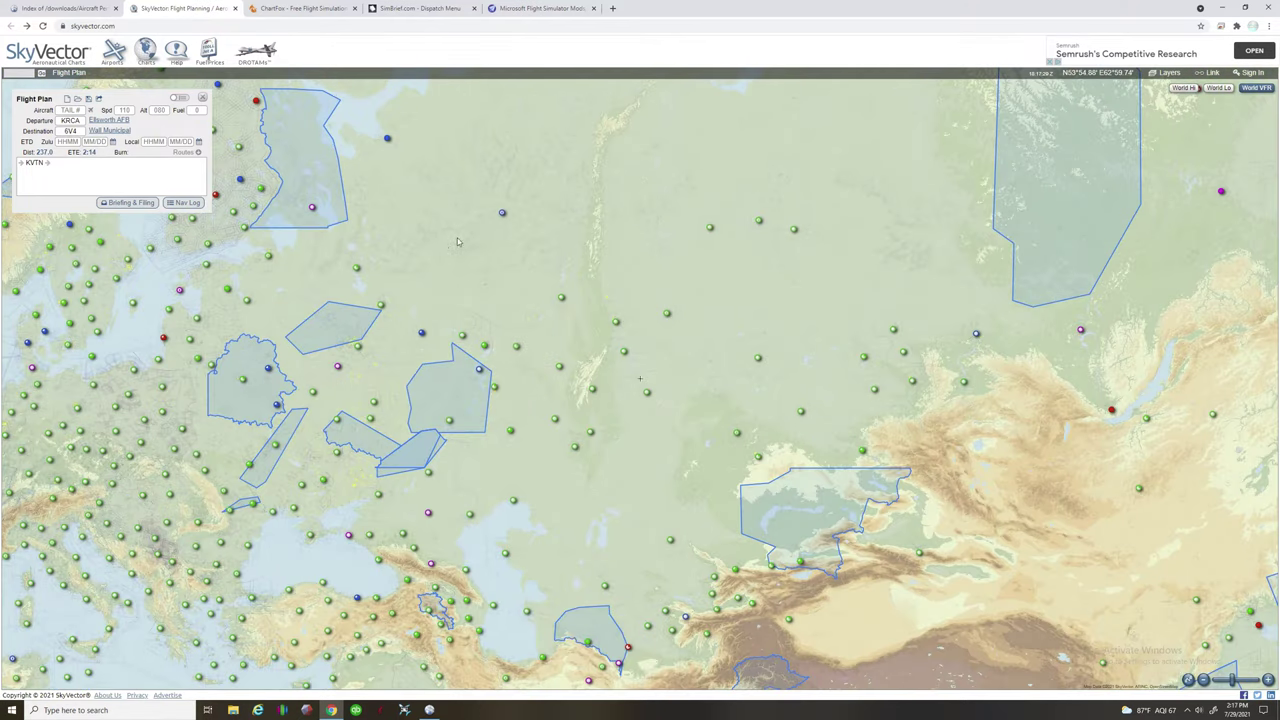
scroll(438, 215, down, 1)
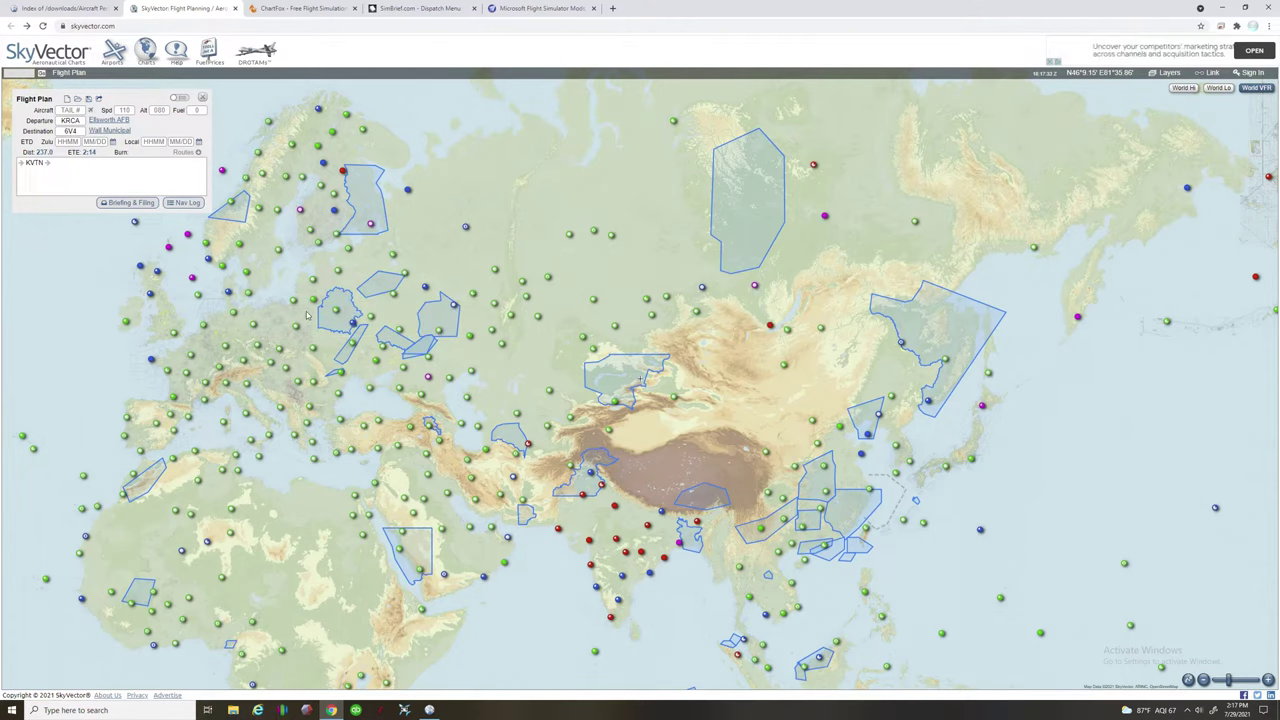
scroll(316, 313, up, 1)
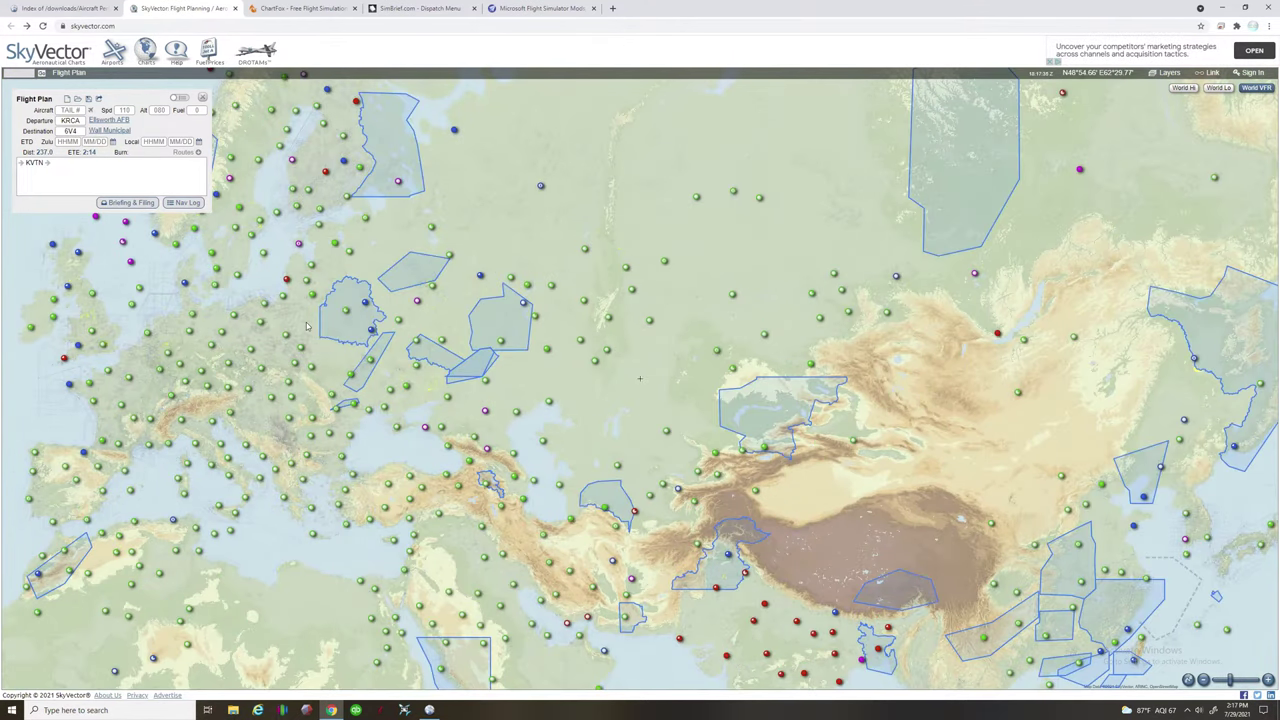
scroll(370, 330, up, 1)
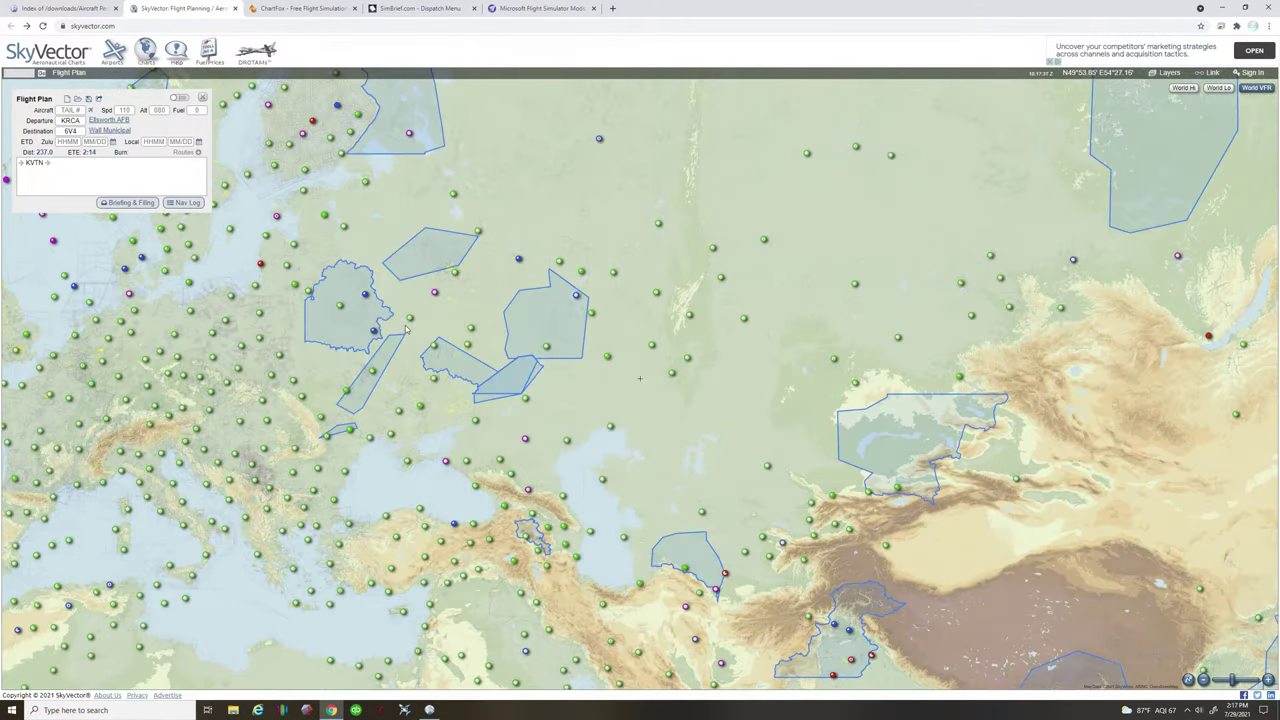
click(455, 277)
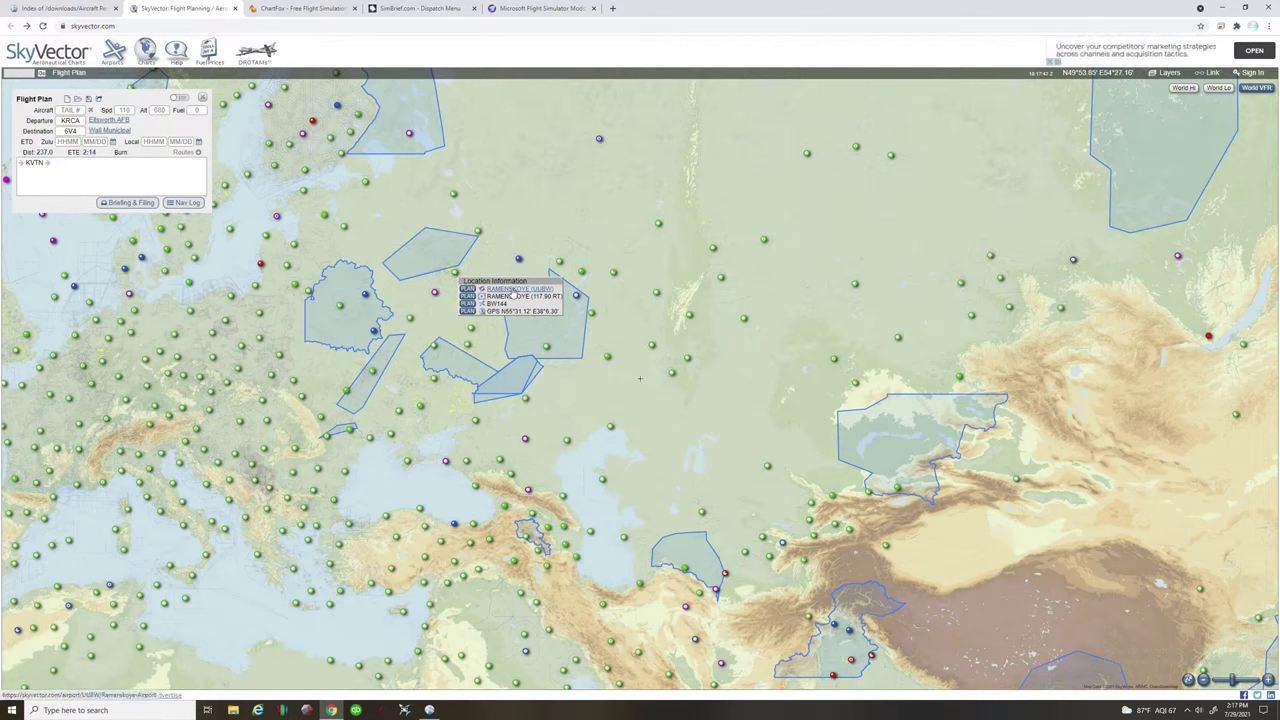
- Open the RAMENSKOYE (UUBW) airport page, then go back to the map
mouse_move(513, 290)
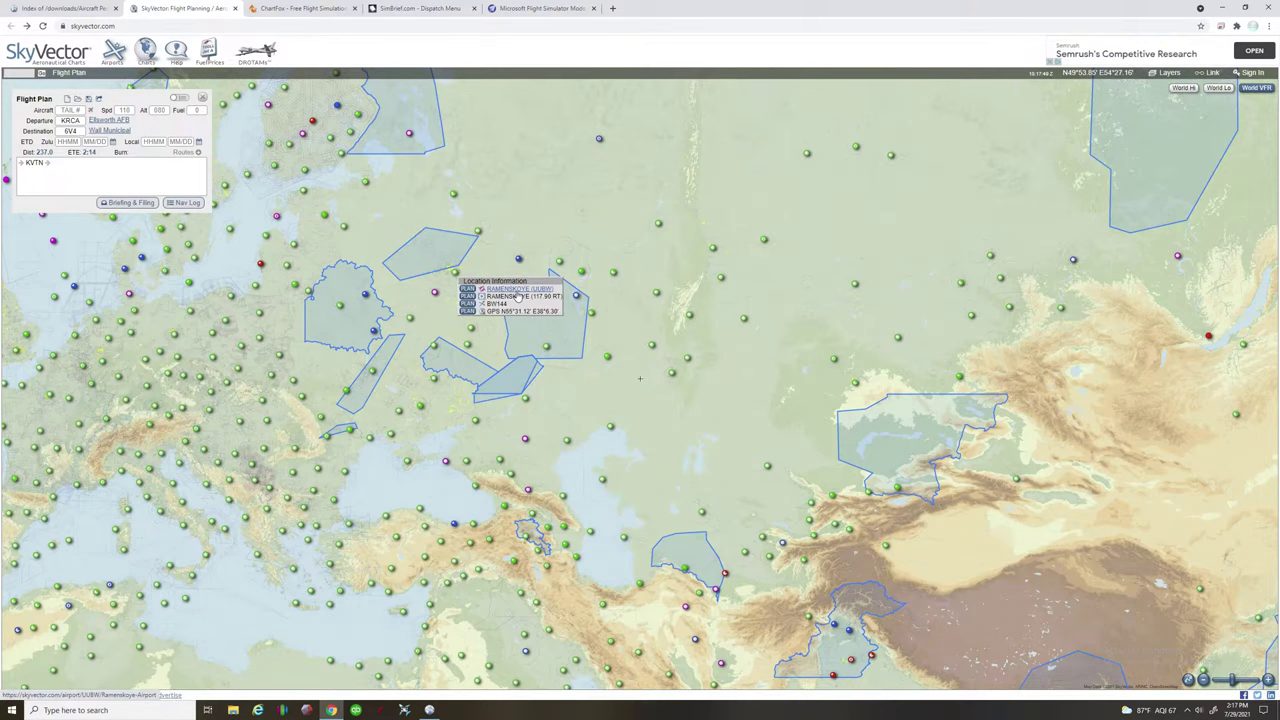
click(517, 294)
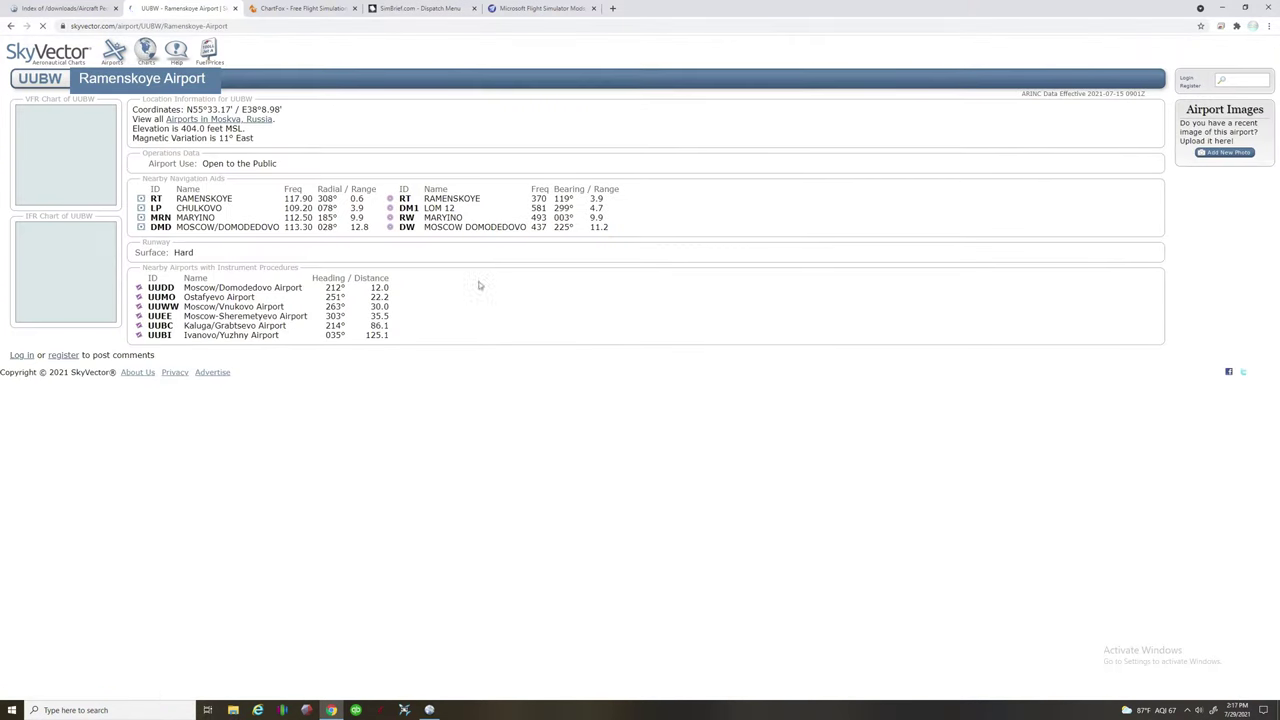
key(alt+Left)
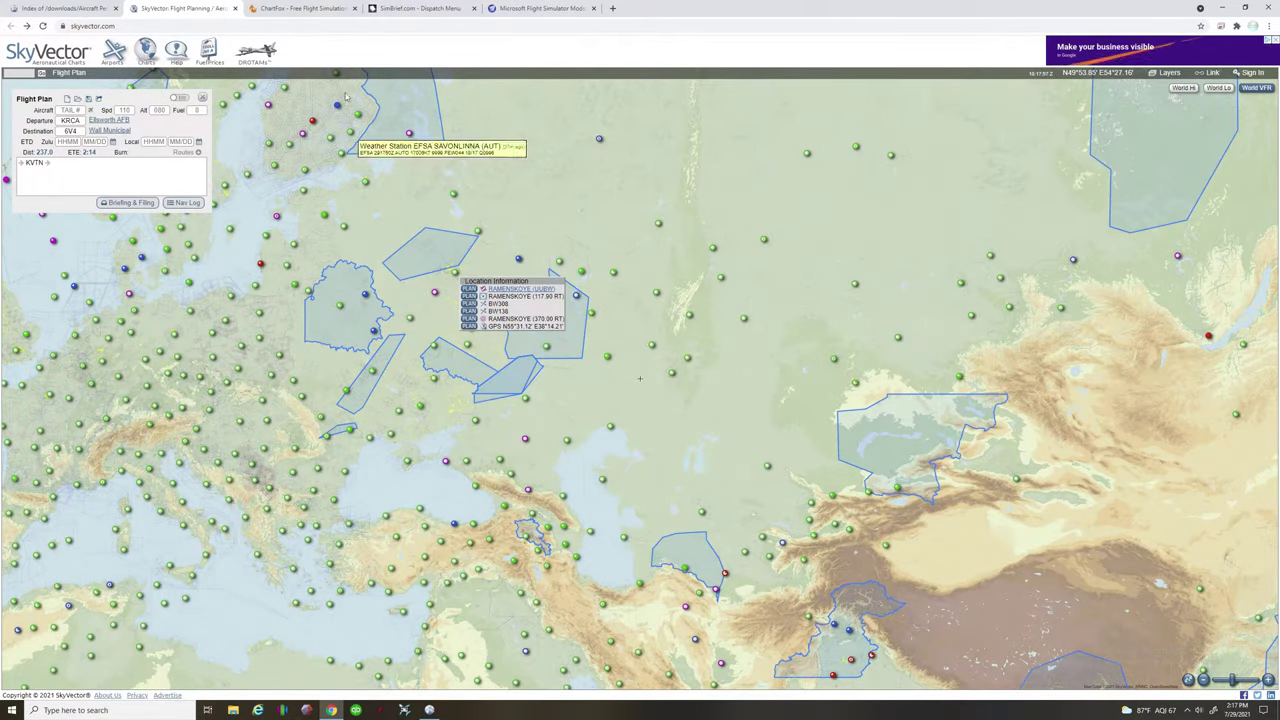
- Load the UUBW chart set in ChartFox
click(310, 7)
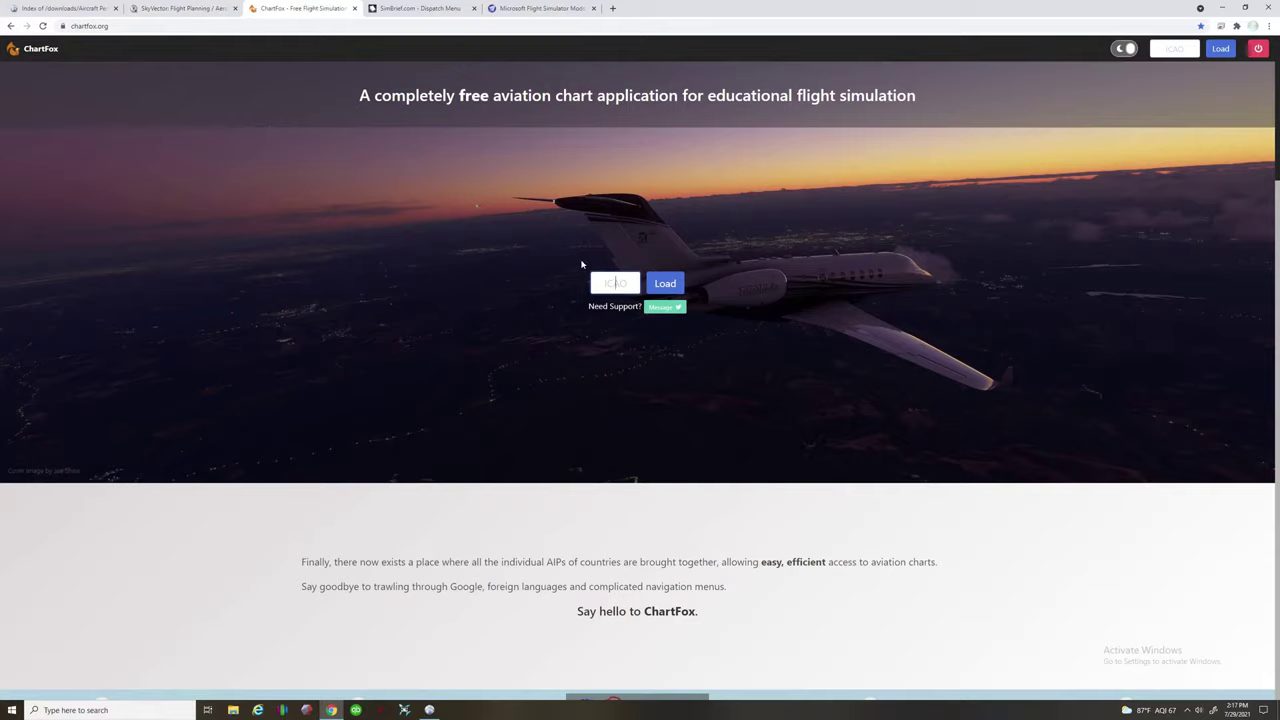
text(UUBW)
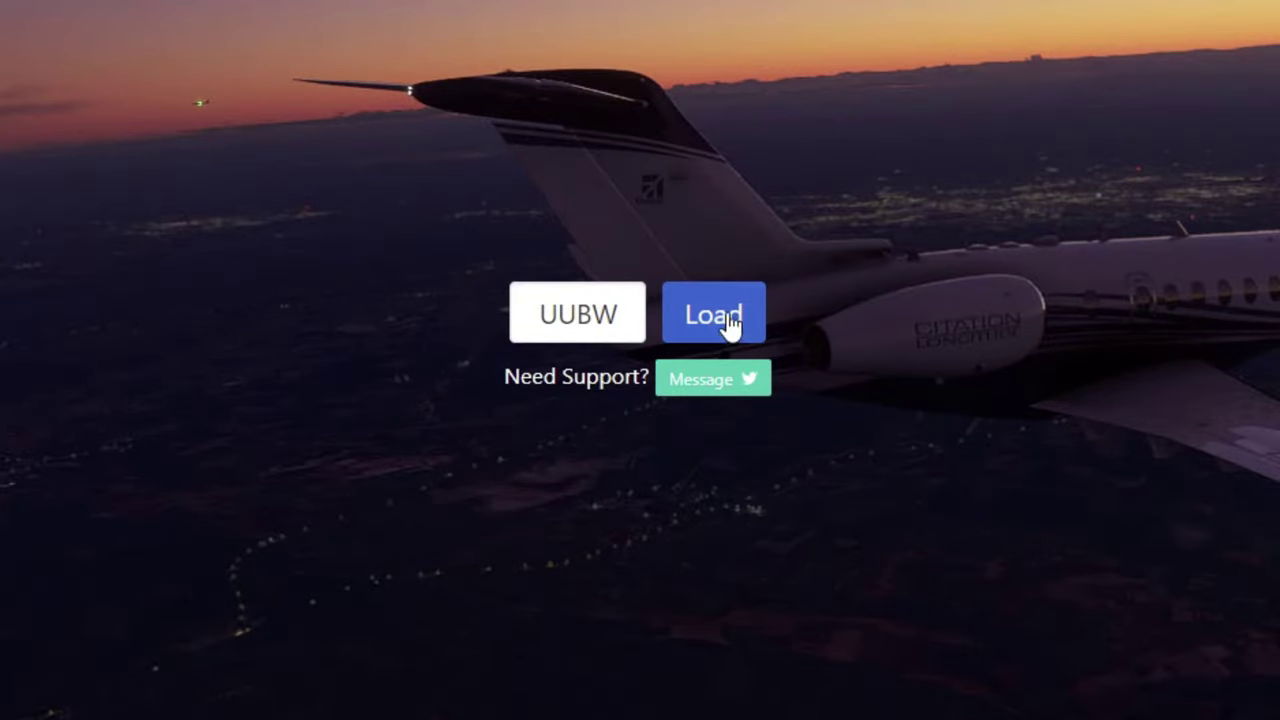
click(727, 322)
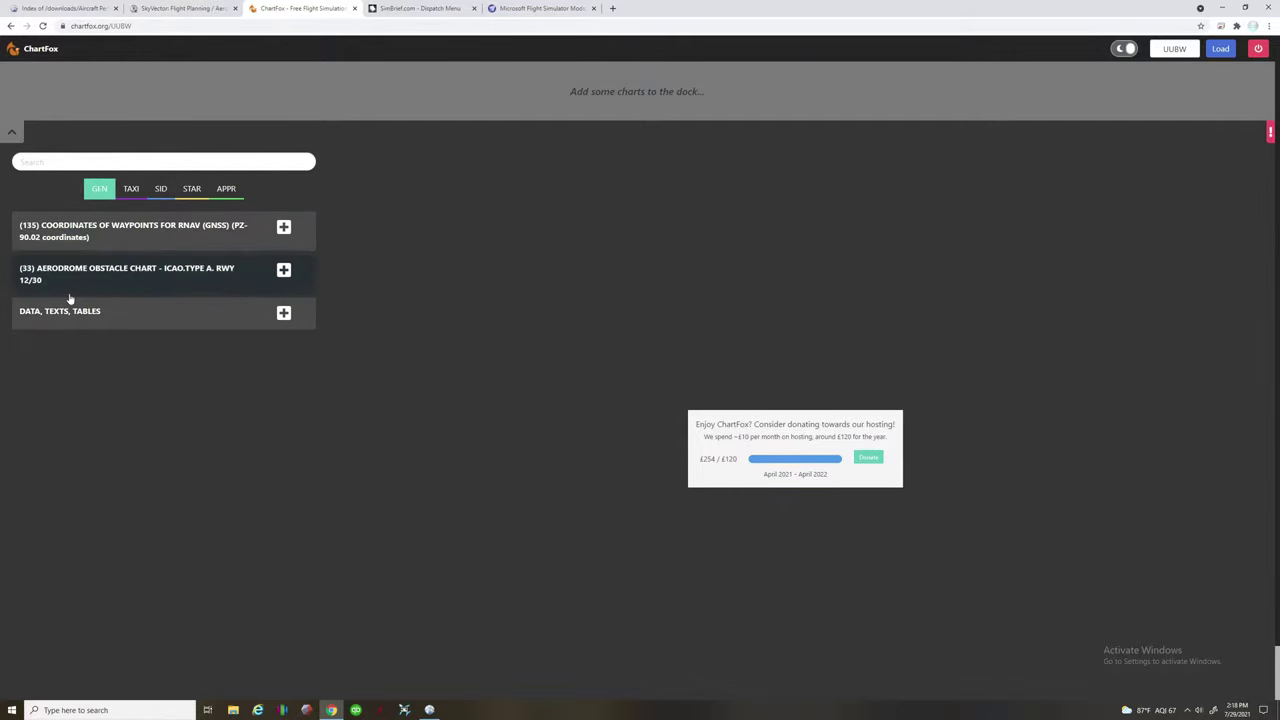
- Browse the chart groups and open the TAXI chart (31) AERODROME CHART - ICAO
click(128, 190)
click(104, 189)
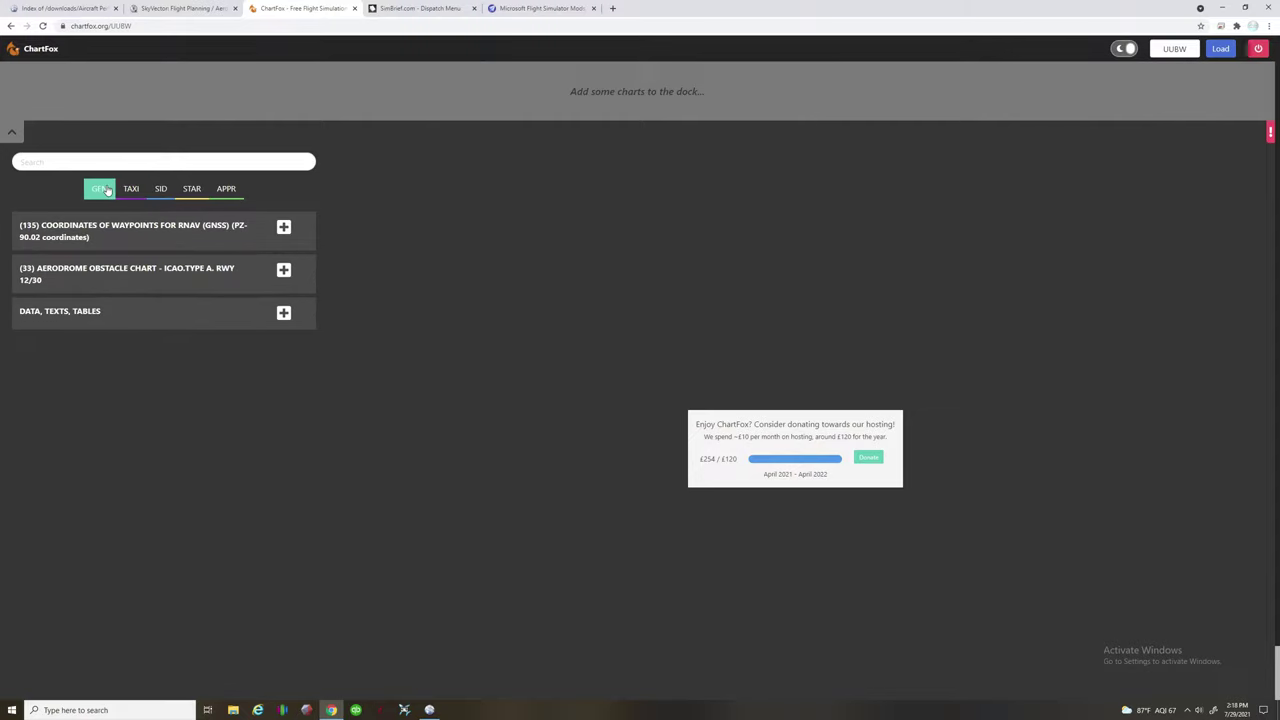
click(191, 189)
click(229, 189)
click(127, 190)
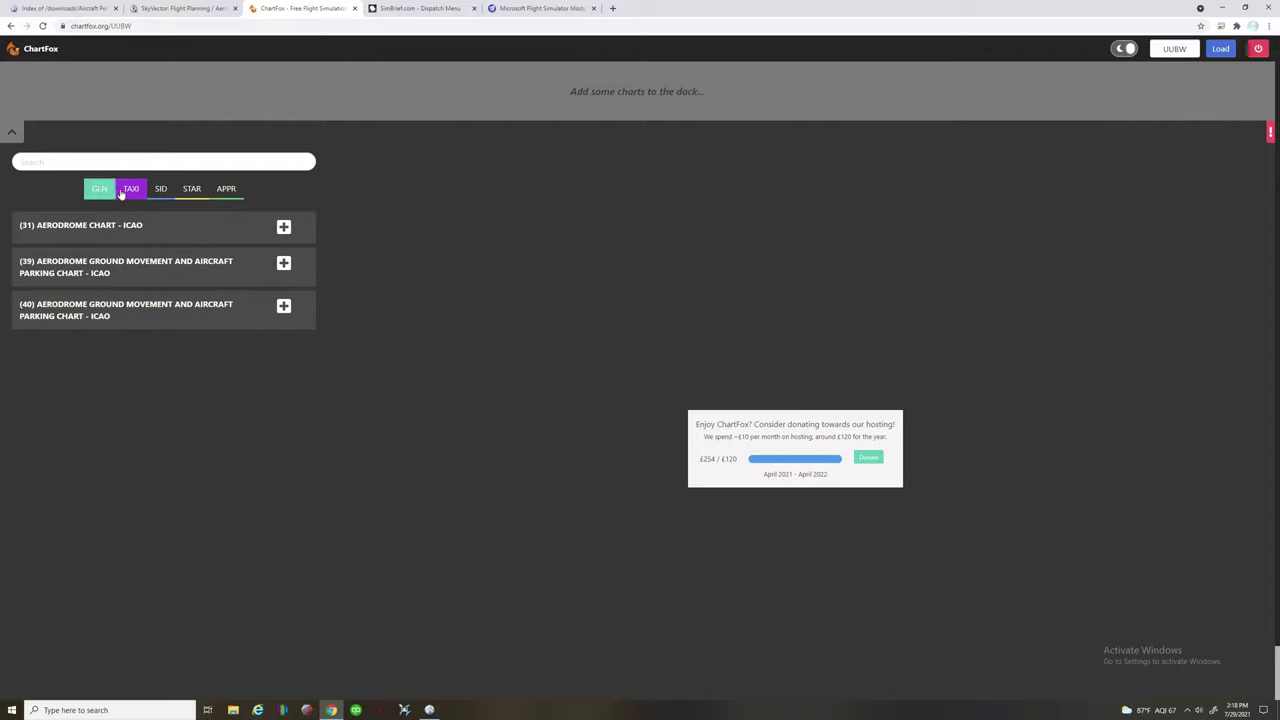
click(97, 237)
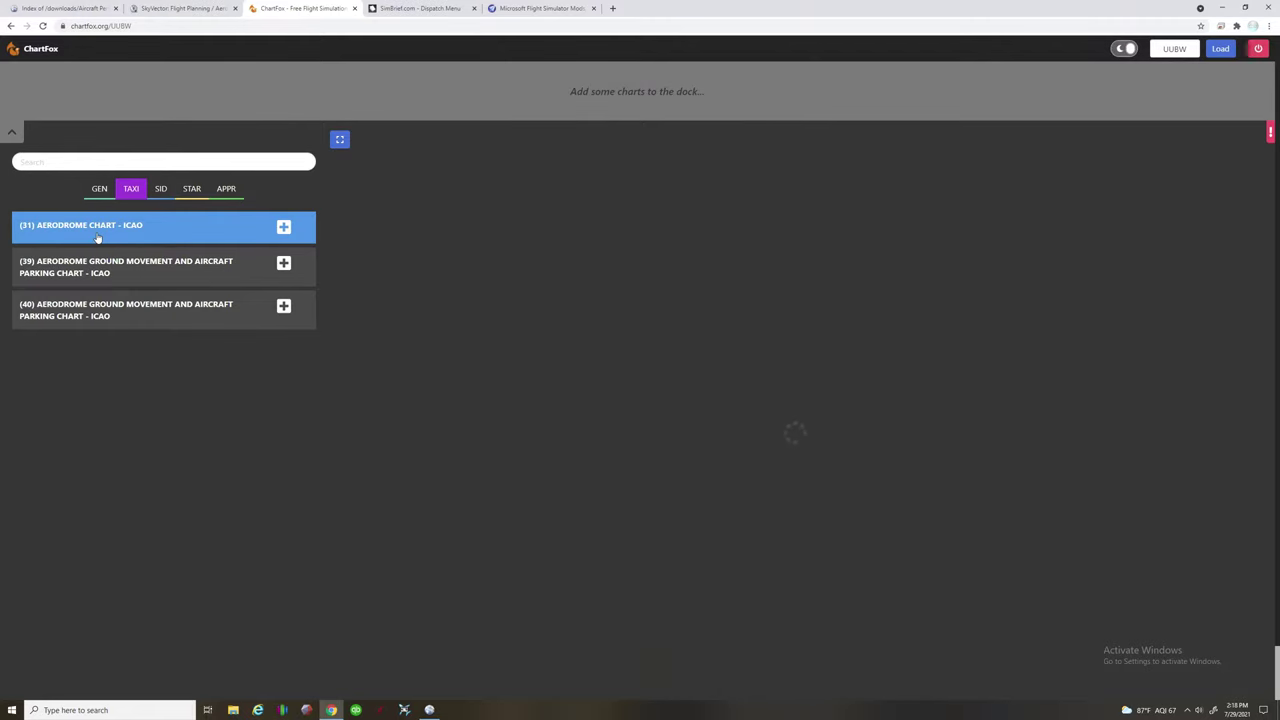
- View the UUBW ground movement and parking chart (39)
click(184, 276)
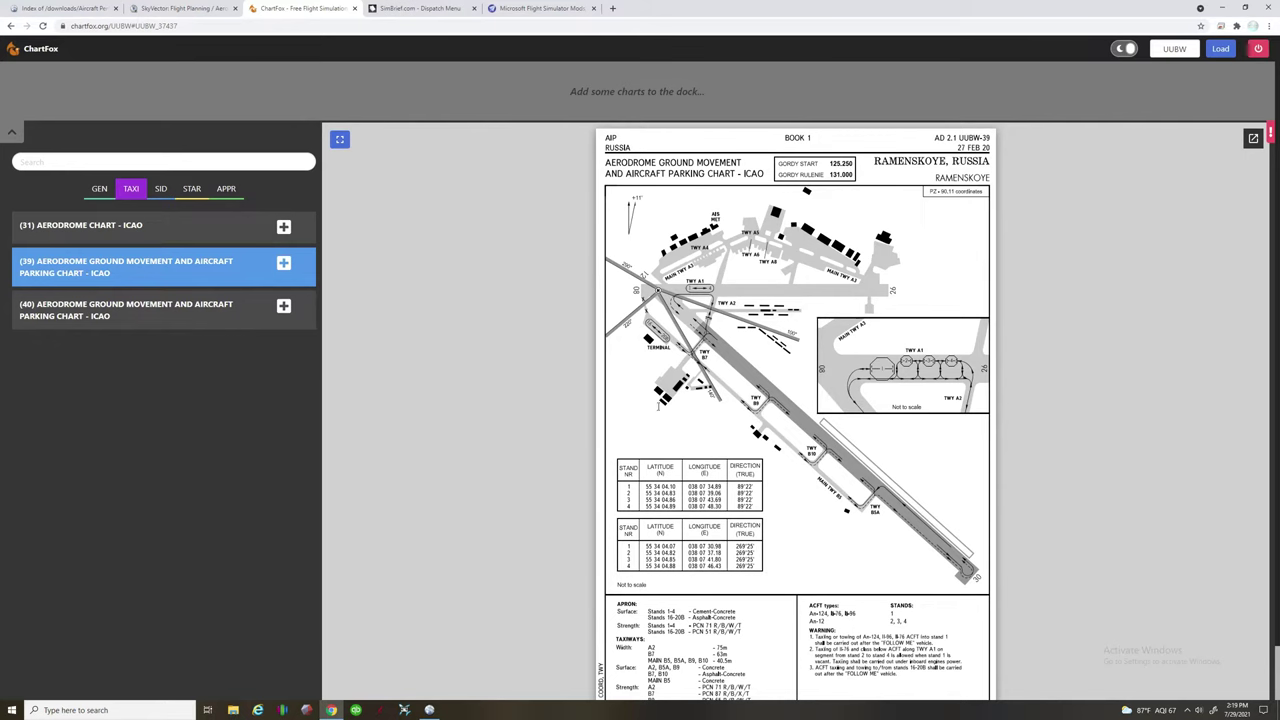
scroll(620, 350, down, 1)
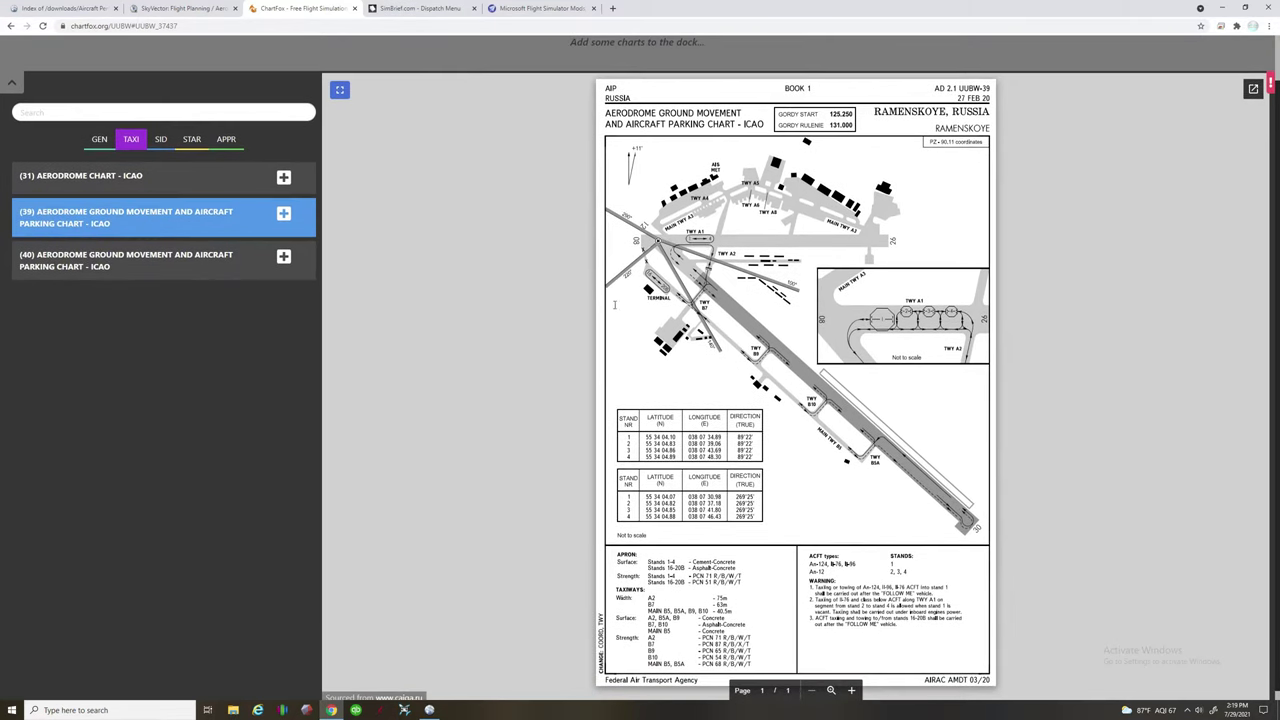
scroll(160, 190, up, 1)
- Open the Runway 12 standard departure chart (69) from the SID charts
click(160, 190)
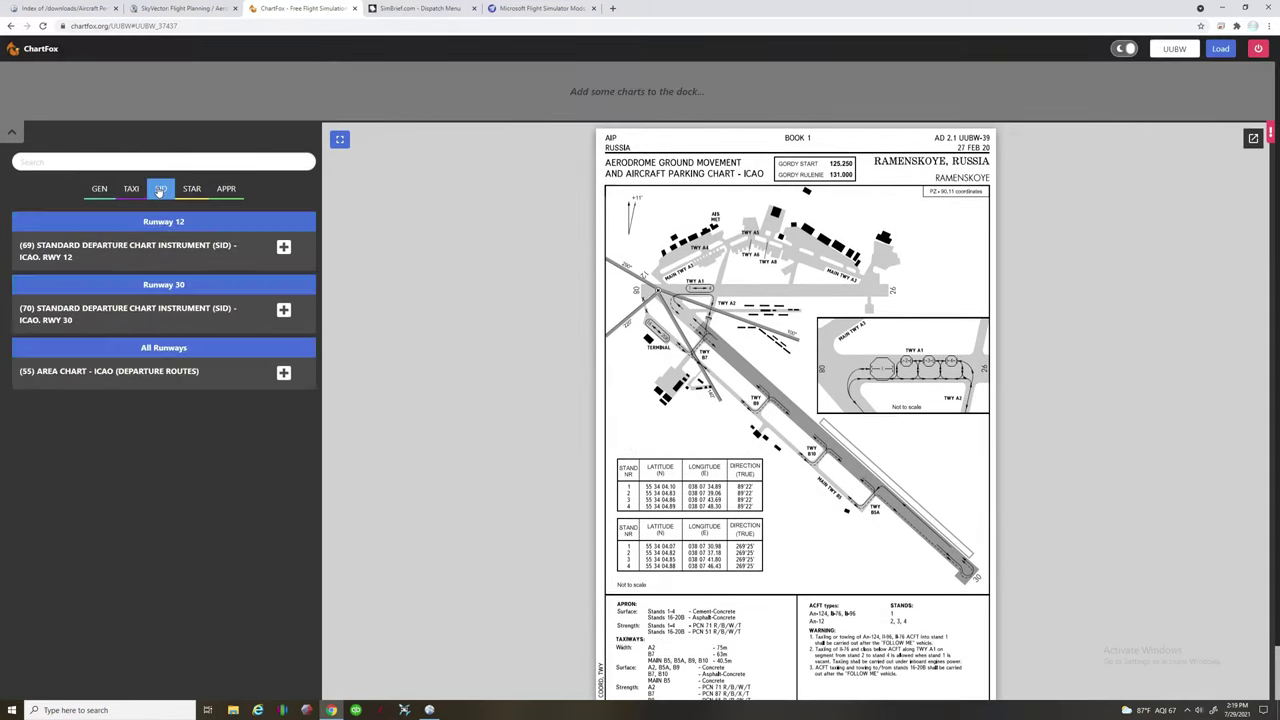
click(148, 260)
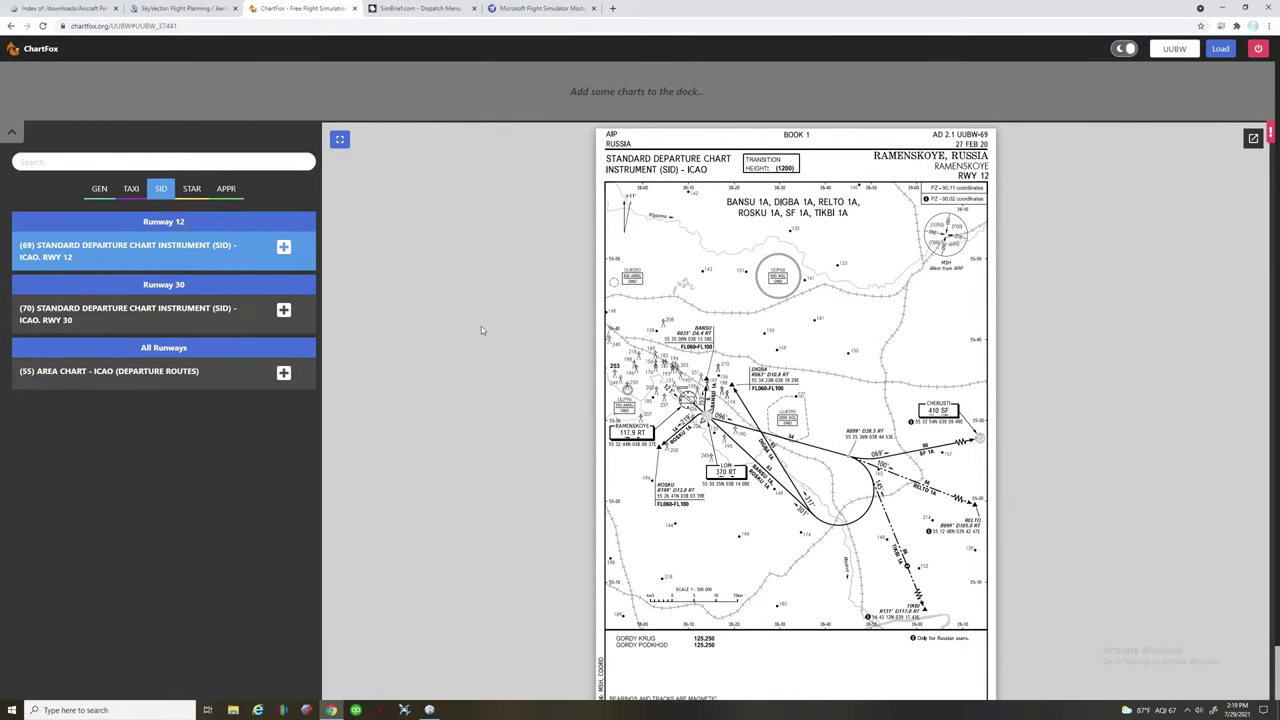
scroll(802, 323, down, 1)
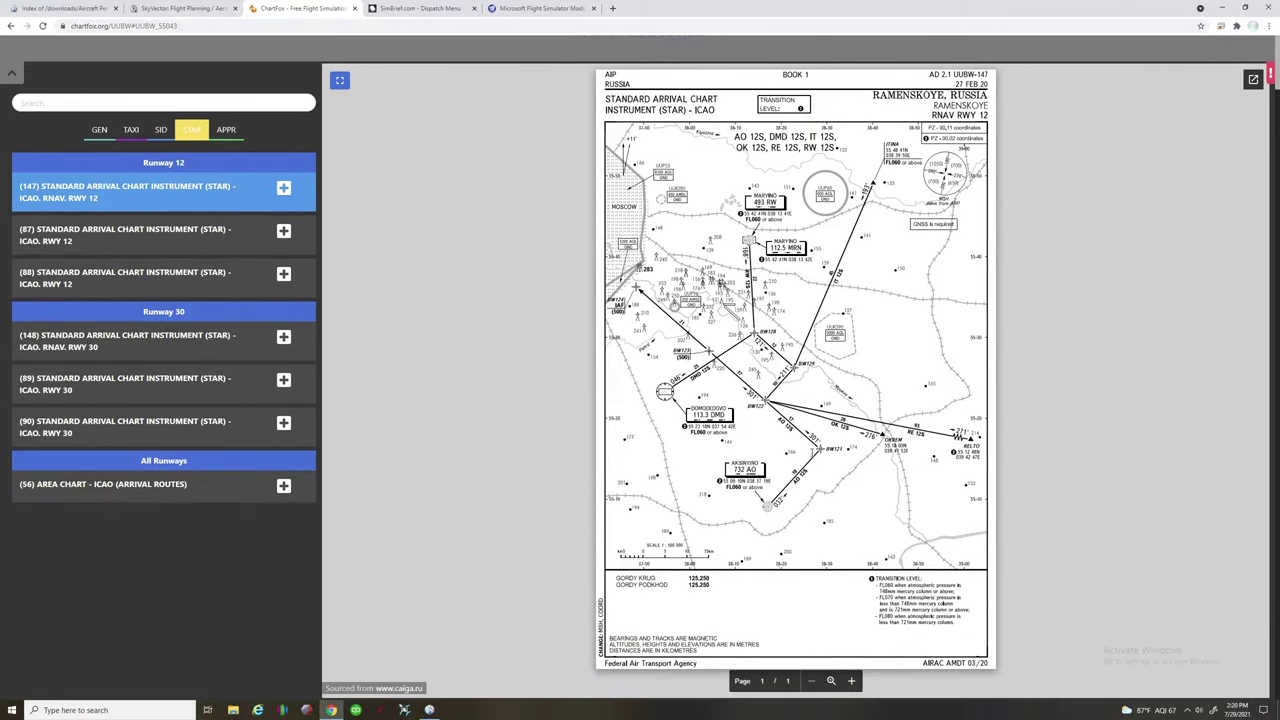
- Review UUBW RNAV RWY 12 arrival chart (147) and approach chart (155), then switch to SimBrief
scroll(827, 598, up, 1)
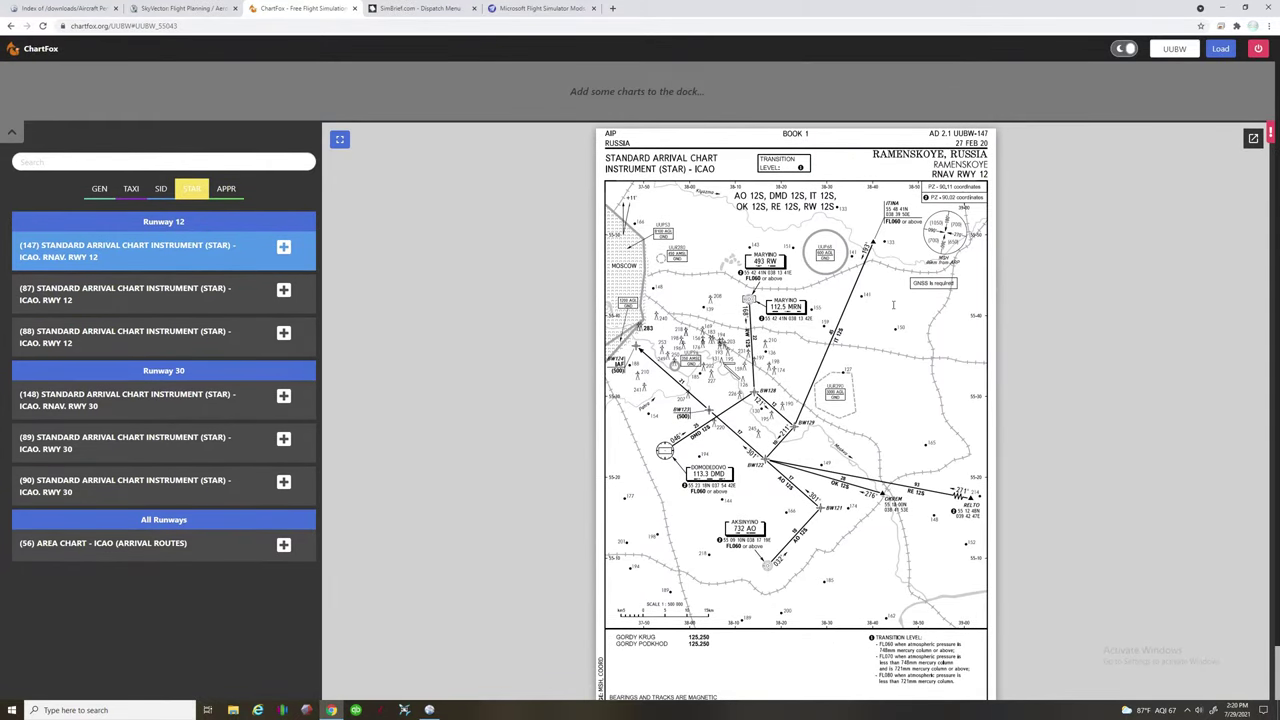
click(226, 188)
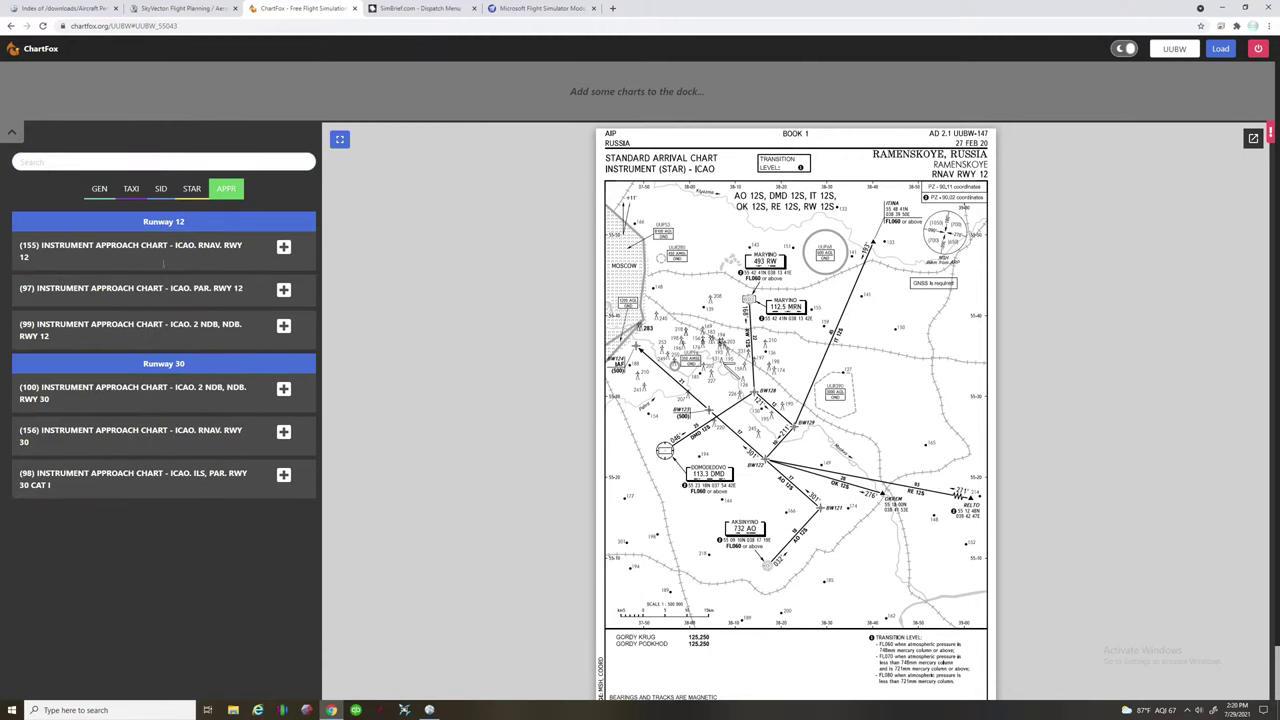
click(157, 263)
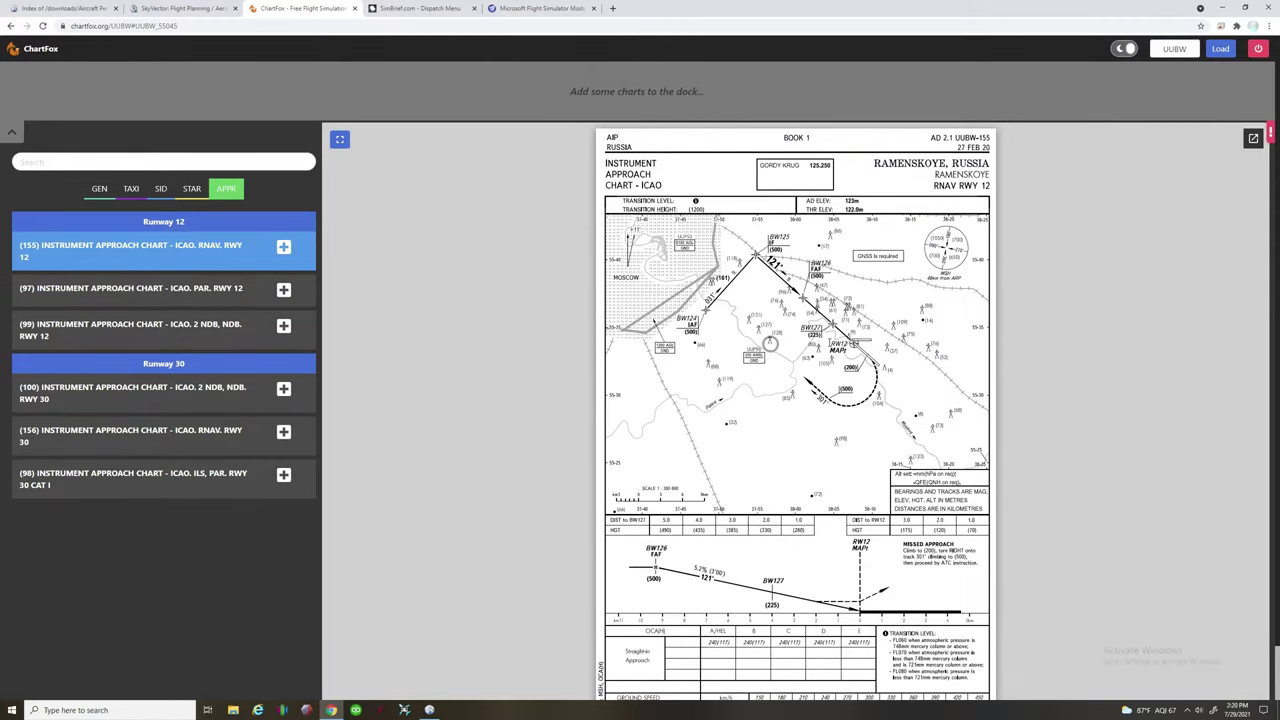
scroll(640, 368, down, 1)
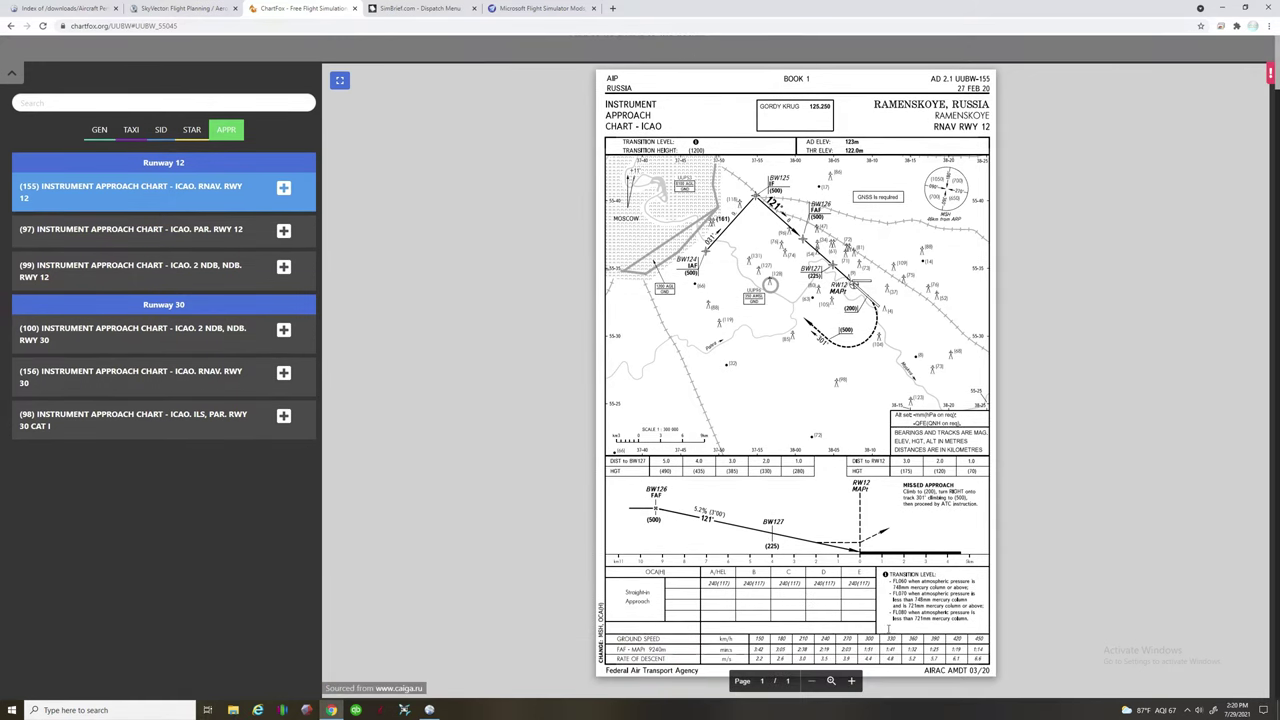
scroll(906, 600, up, 1)
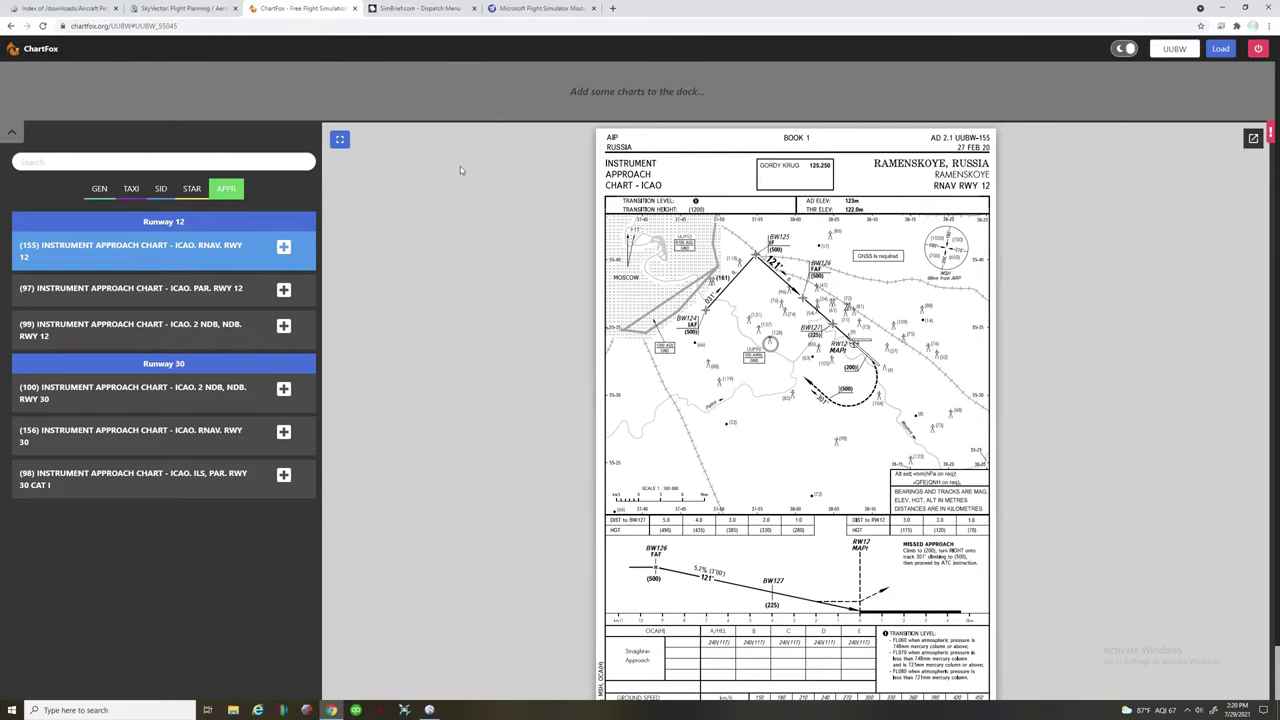
click(452, 14)
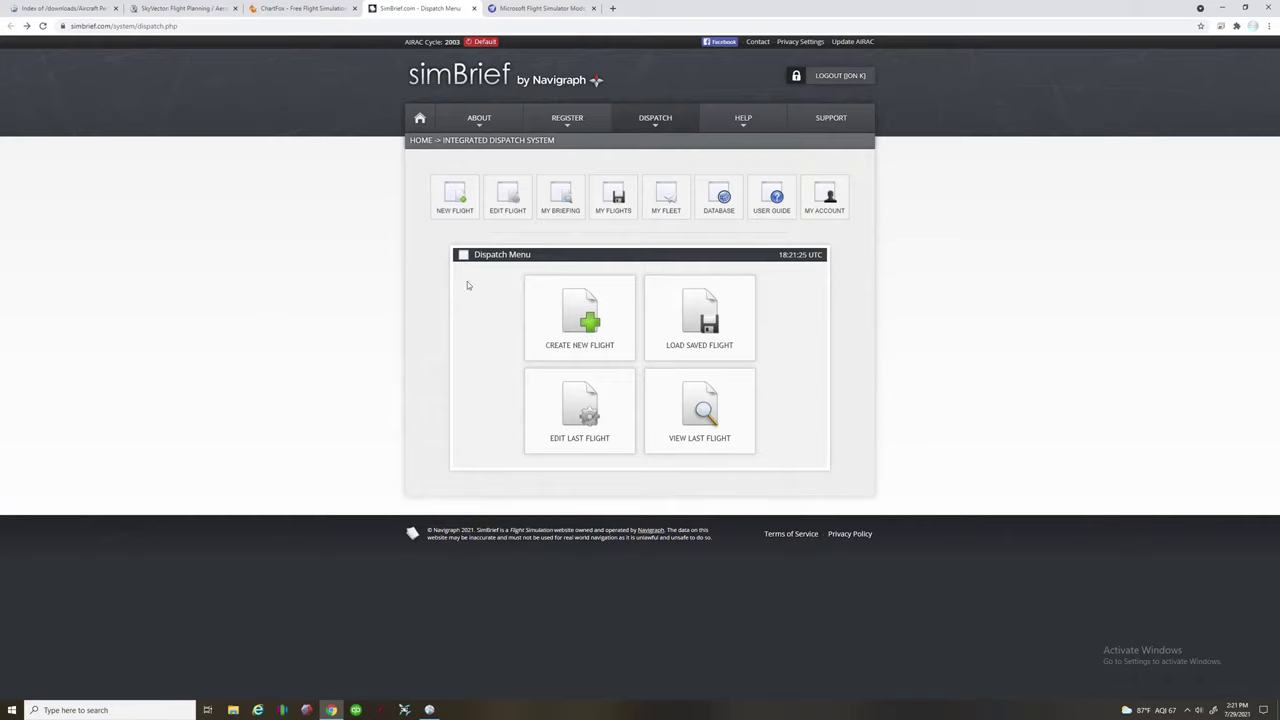
- Start a new SimBrief flight and change the weight units from KG to LBS
click(586, 308)
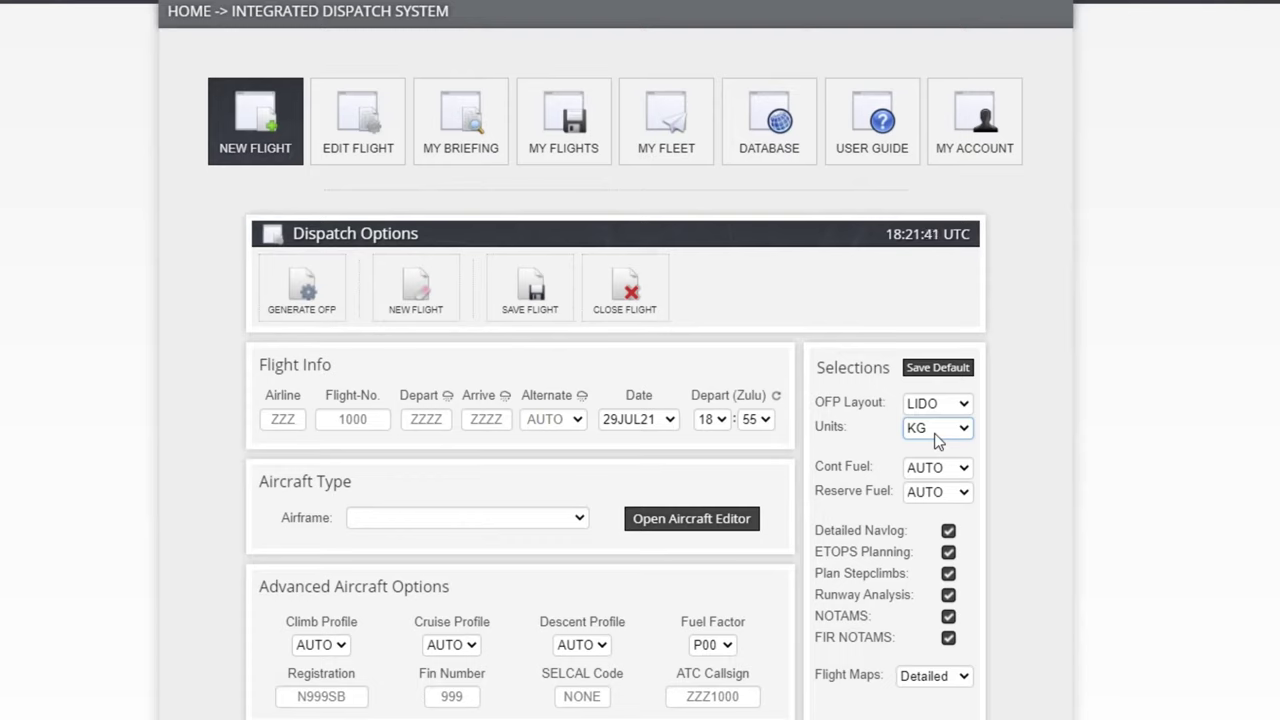
click(938, 441)
click(936, 464)
scroll(1055, 420, down, 1)
scroll(1056, 426, down, 1)
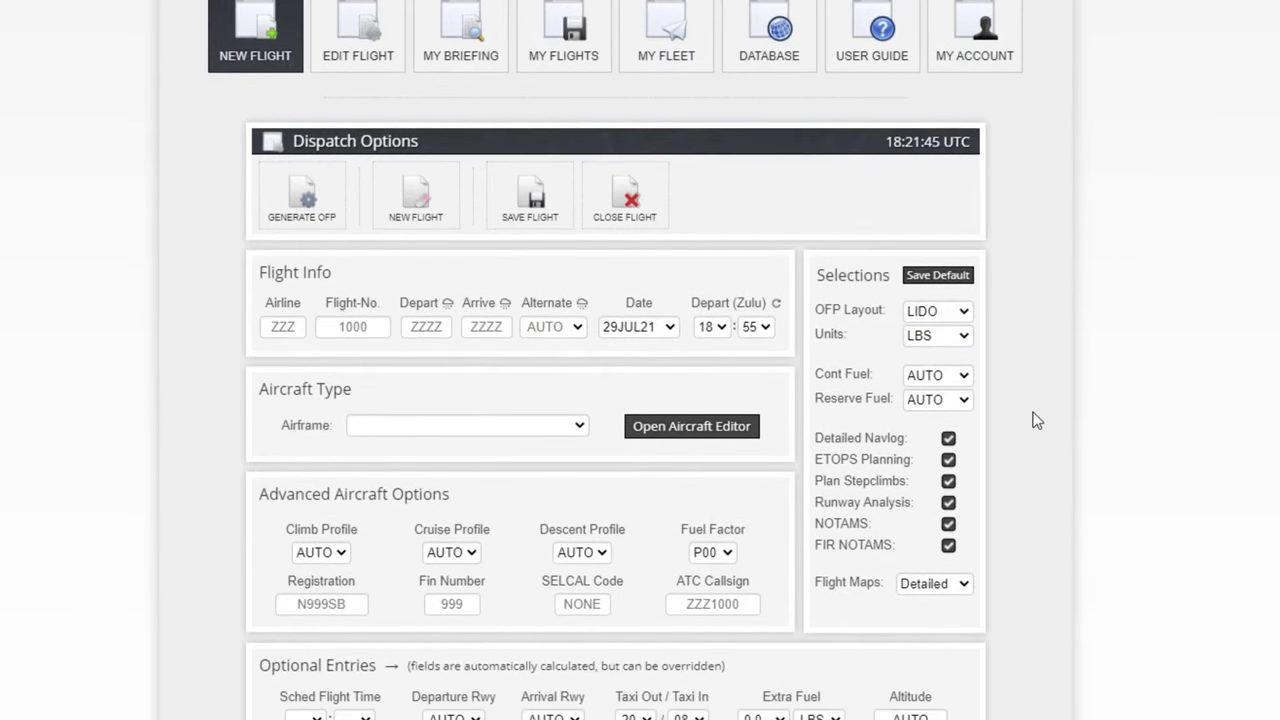
scroll(1012, 400, down, 1)
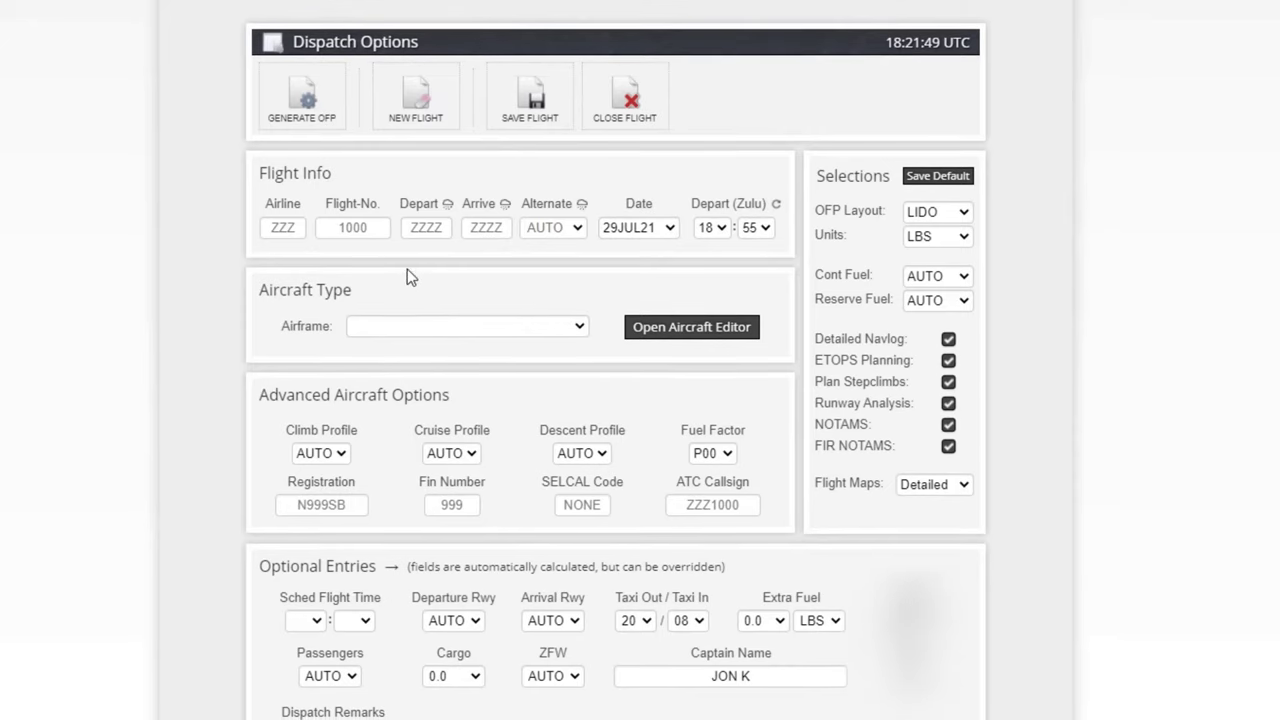
- Set departure KBWI, arrival KMTN and the C172 - CESSNA 172R airframe
click(435, 233)
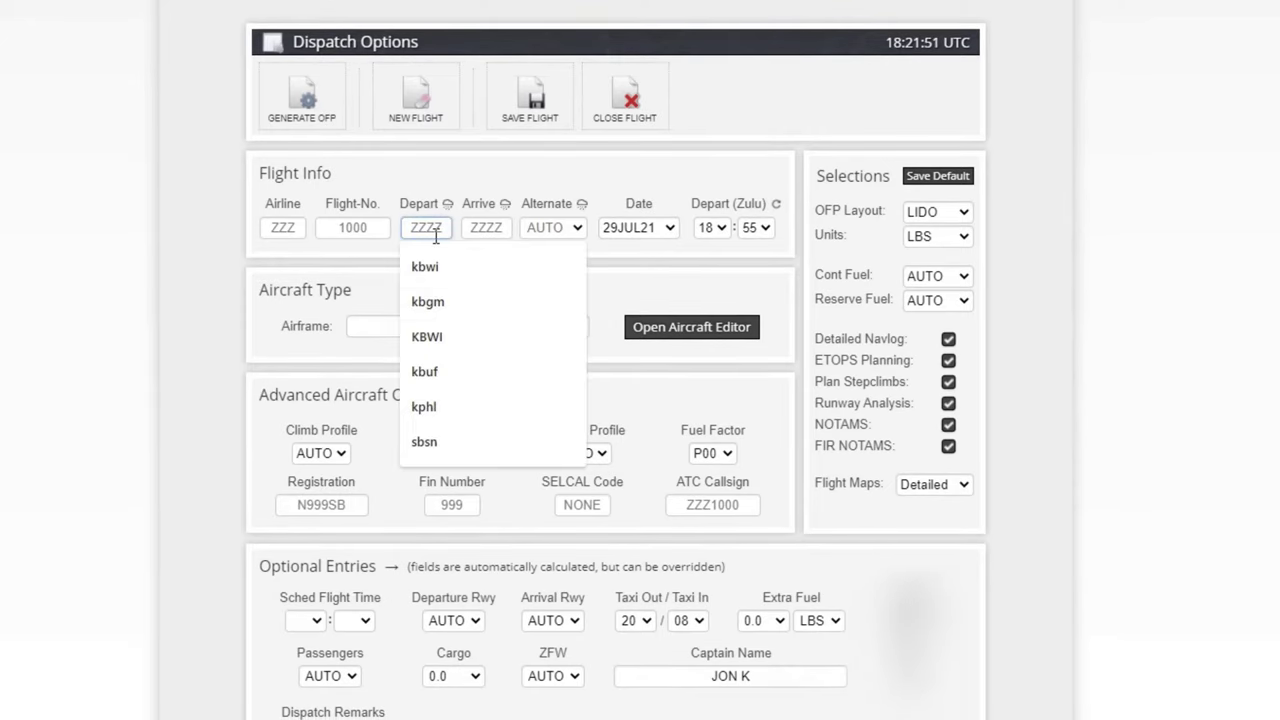
text(KBWI)
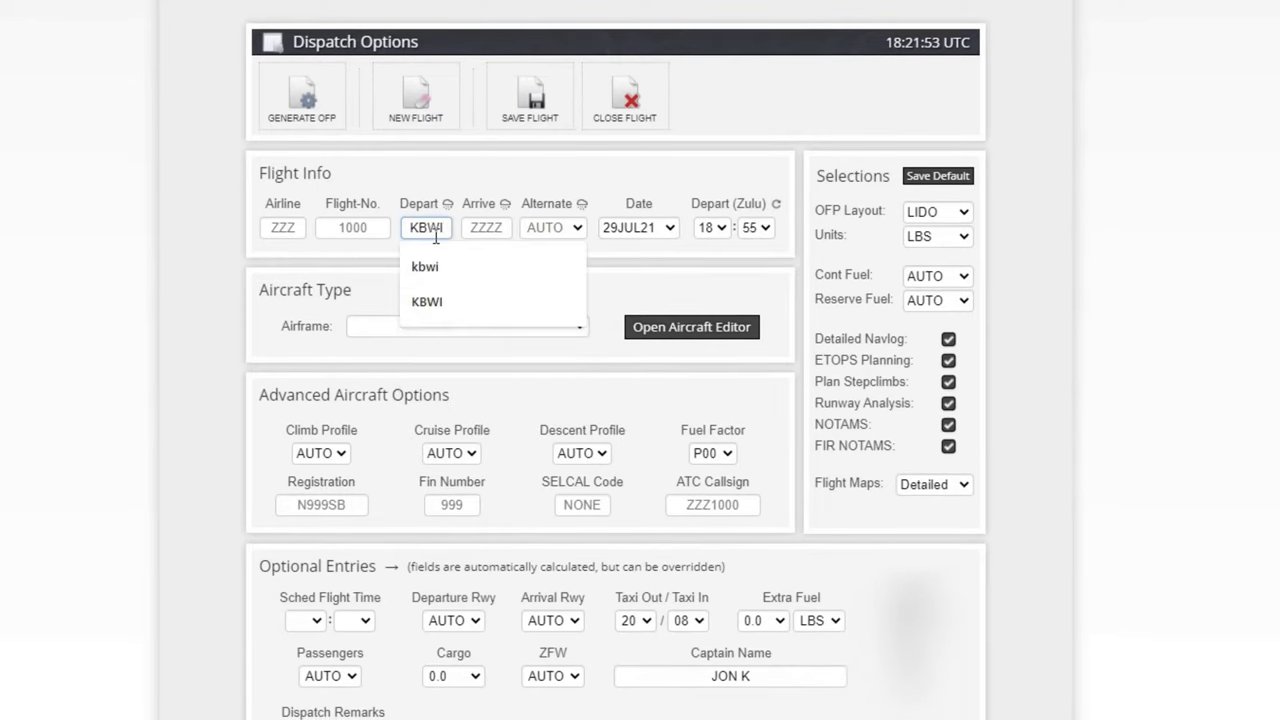
click(488, 268)
click(492, 228)
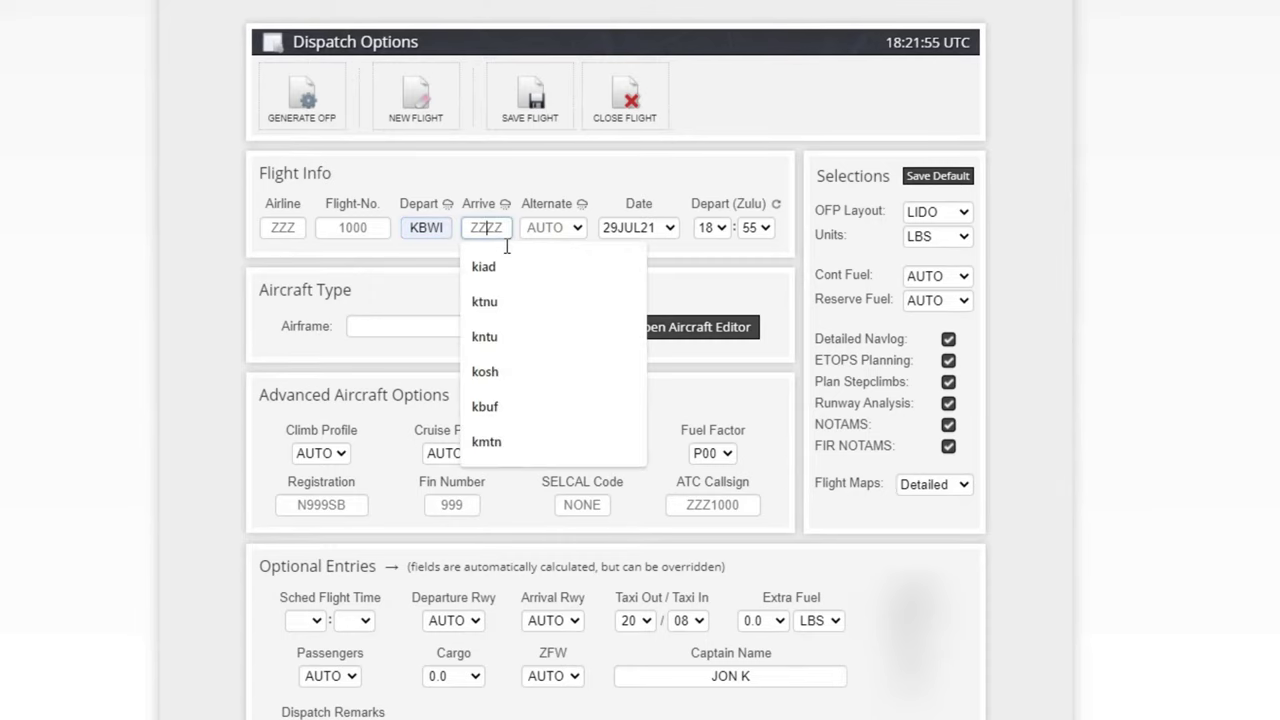
text(KMT)
click(492, 272)
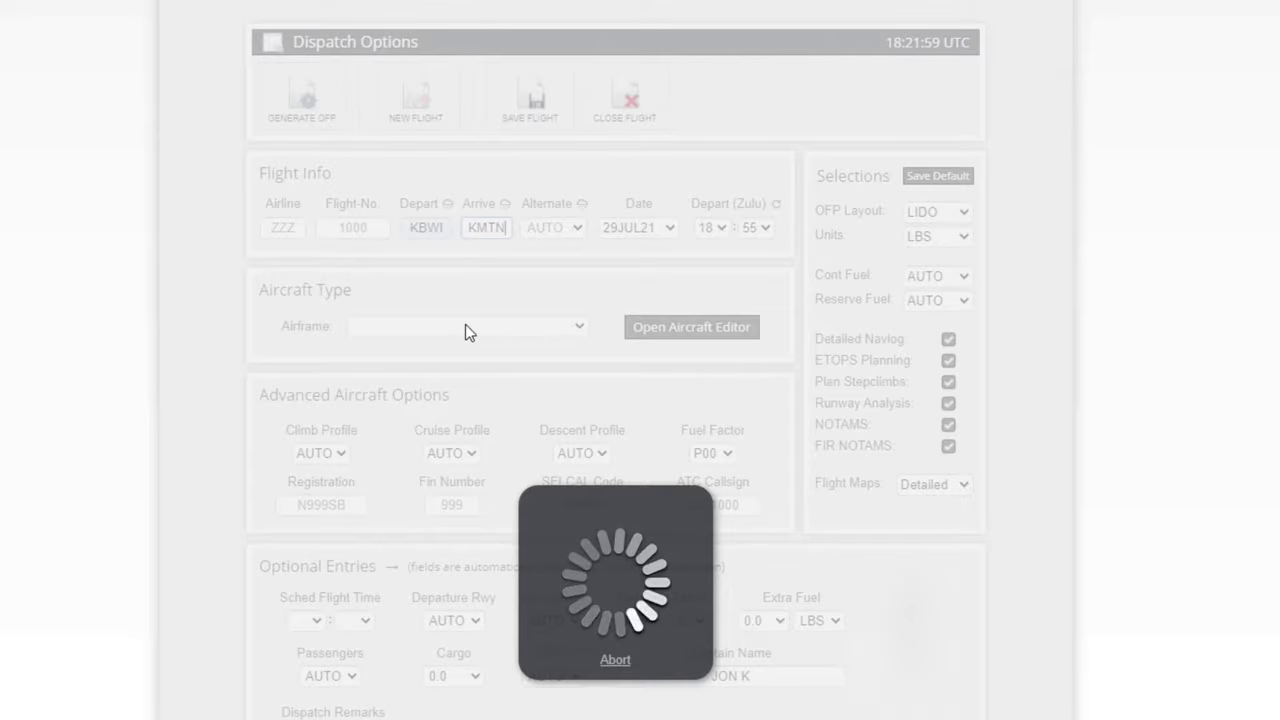
click(400, 327)
scroll(474, 530, down, 1)
scroll(474, 530, down, 10)
click(476, 487)
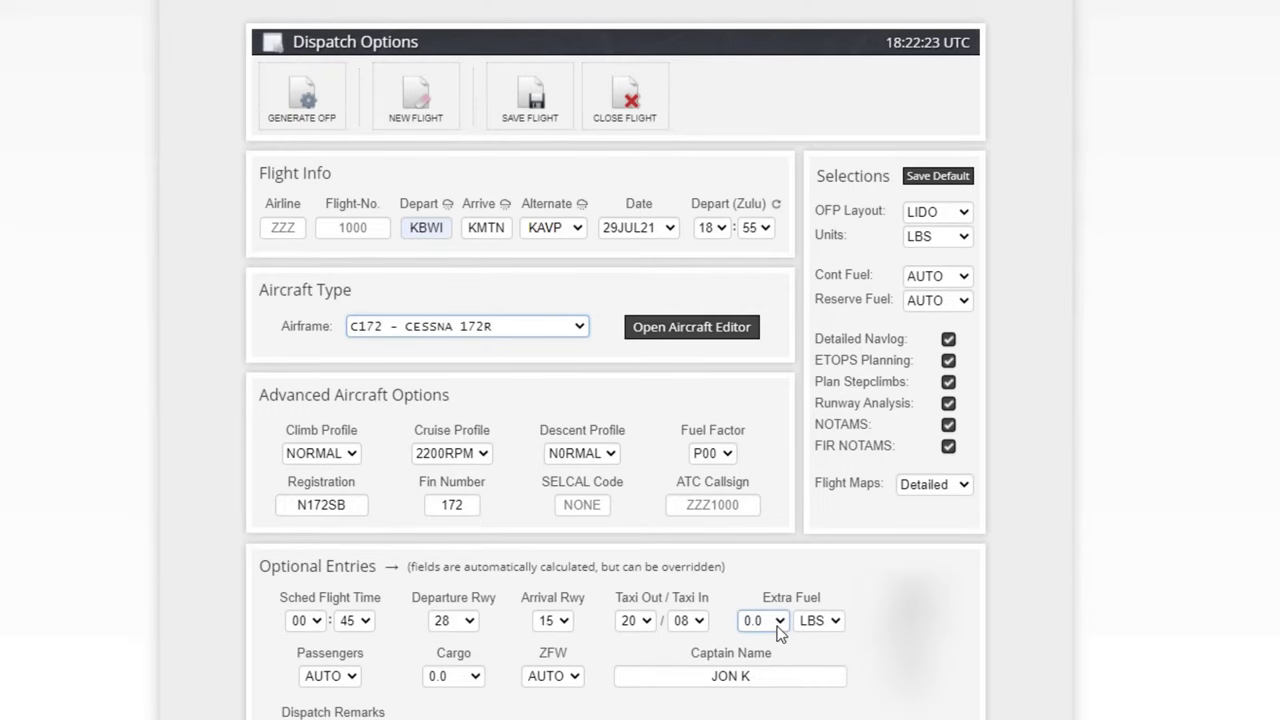
- Choose suggested route 3. JUGMO instead of the EMI route
scroll(778, 634, down, 7)
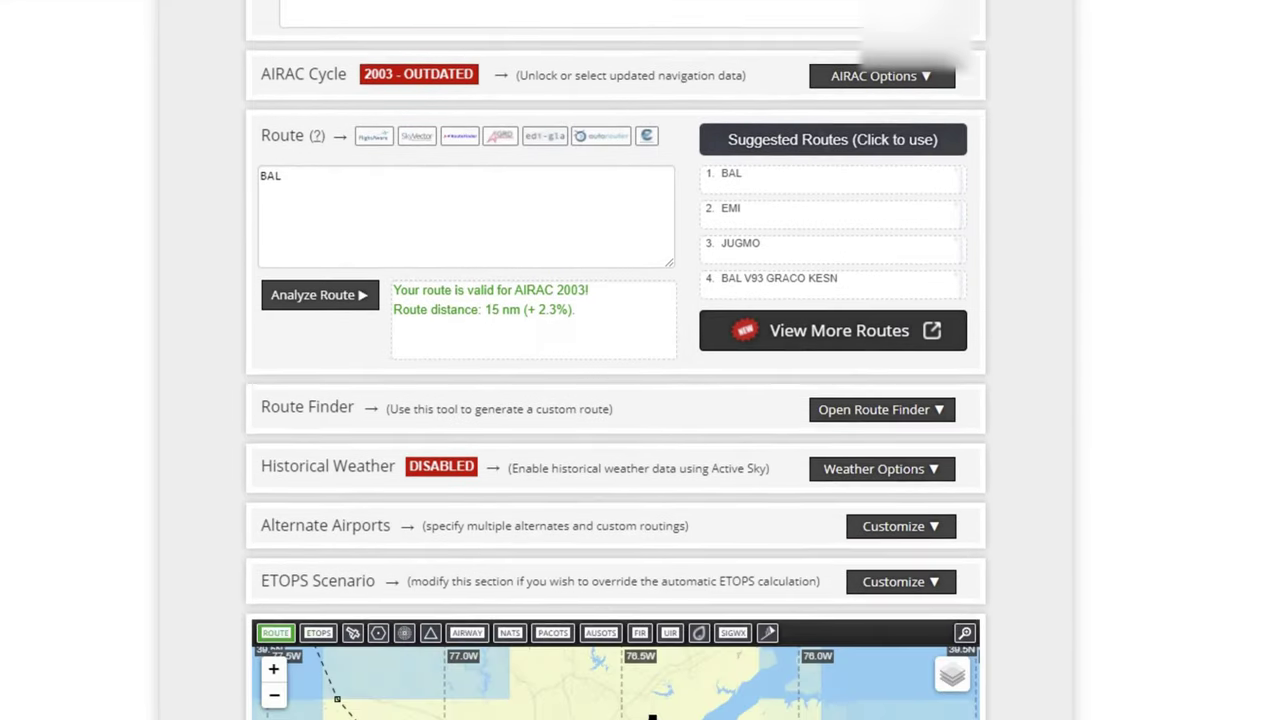
scroll(640, 400, down, 2)
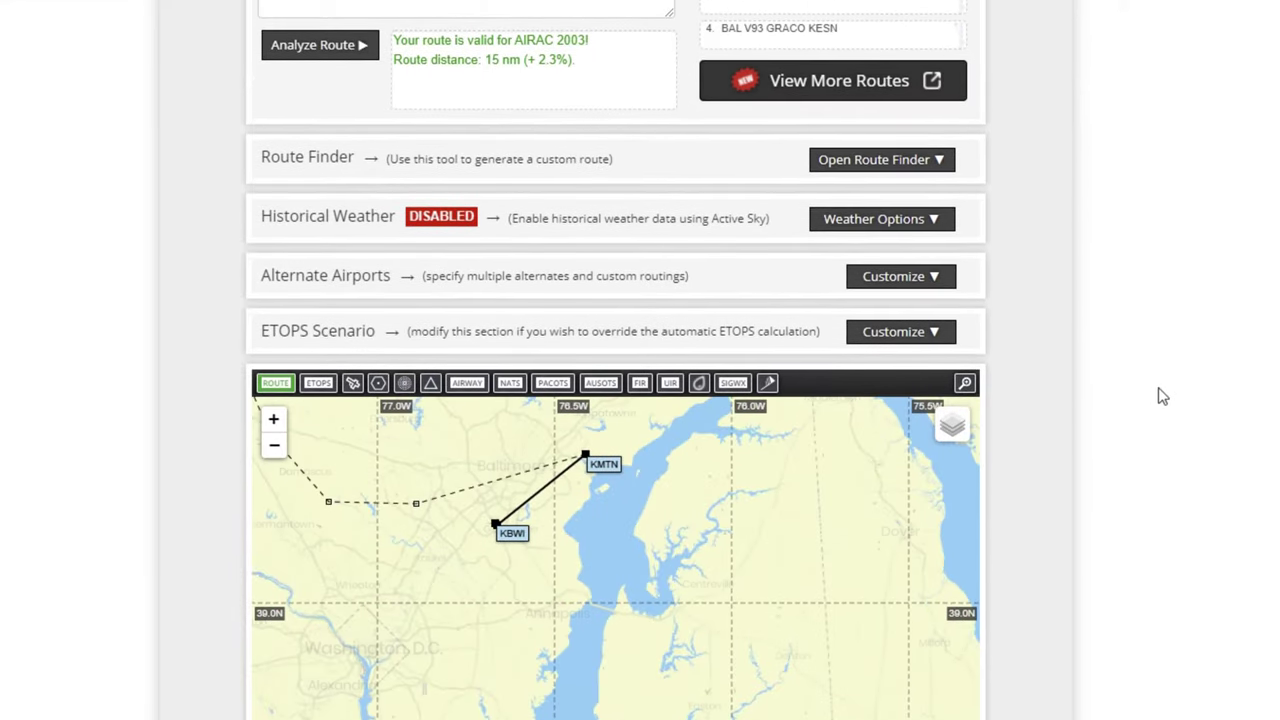
scroll(1010, 300, up, 3)
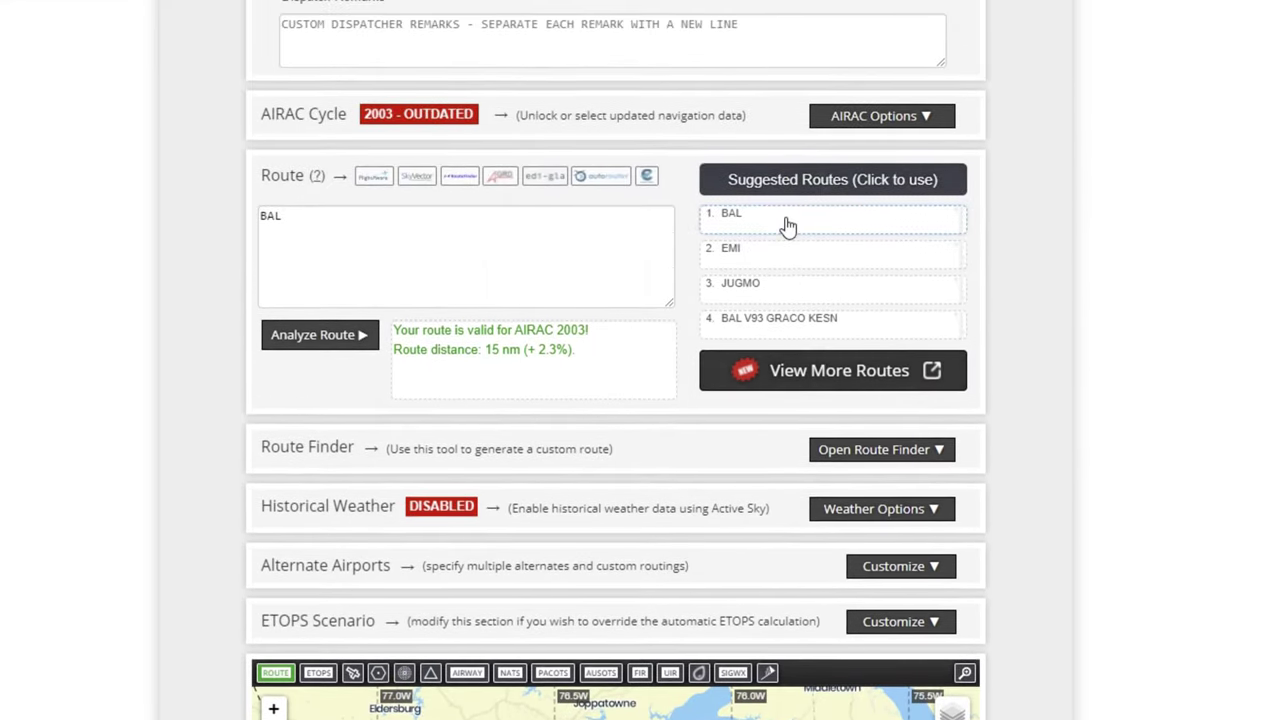
click(774, 262)
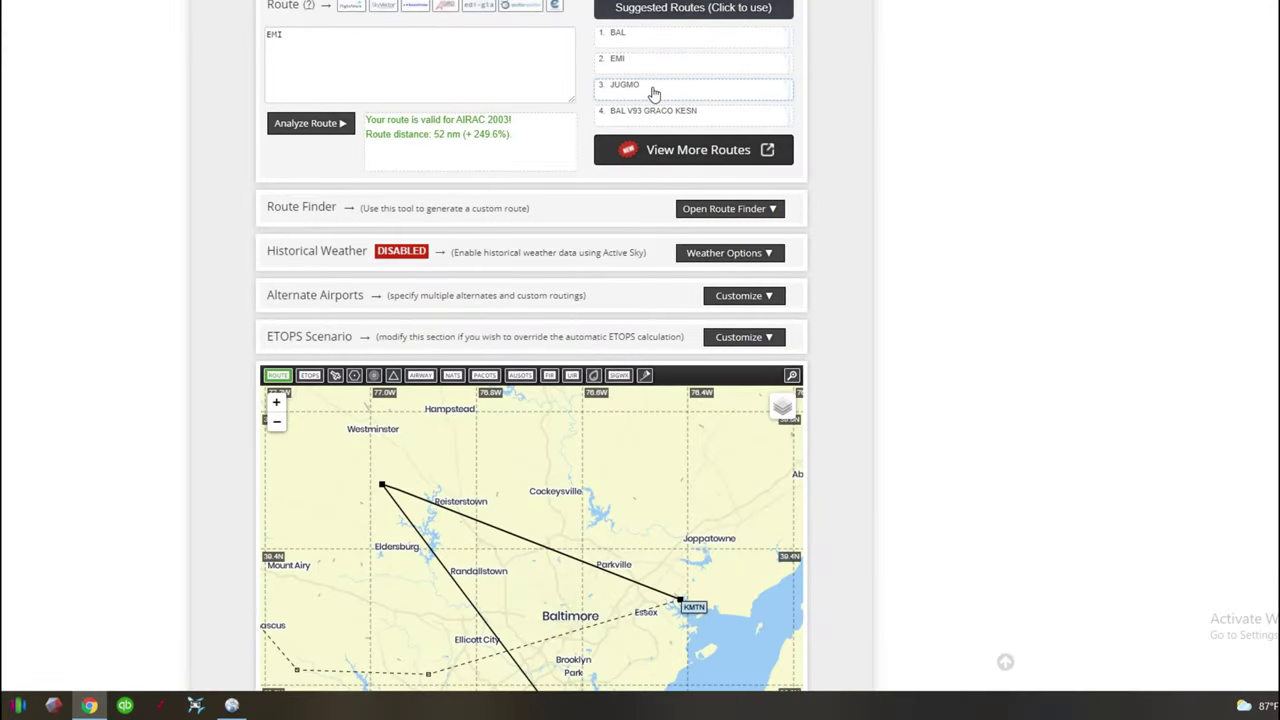
click(780, 290)
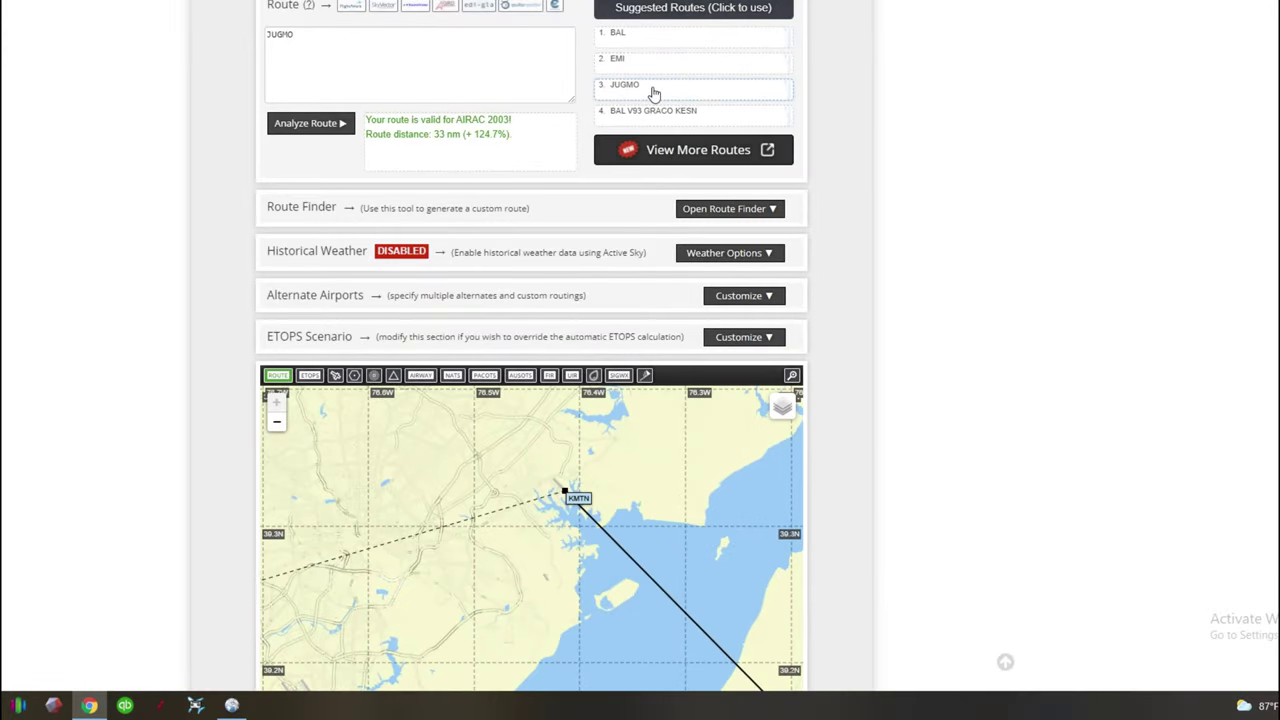
scroll(863, 226, down, 2)
scroll(818, 467, up, 1)
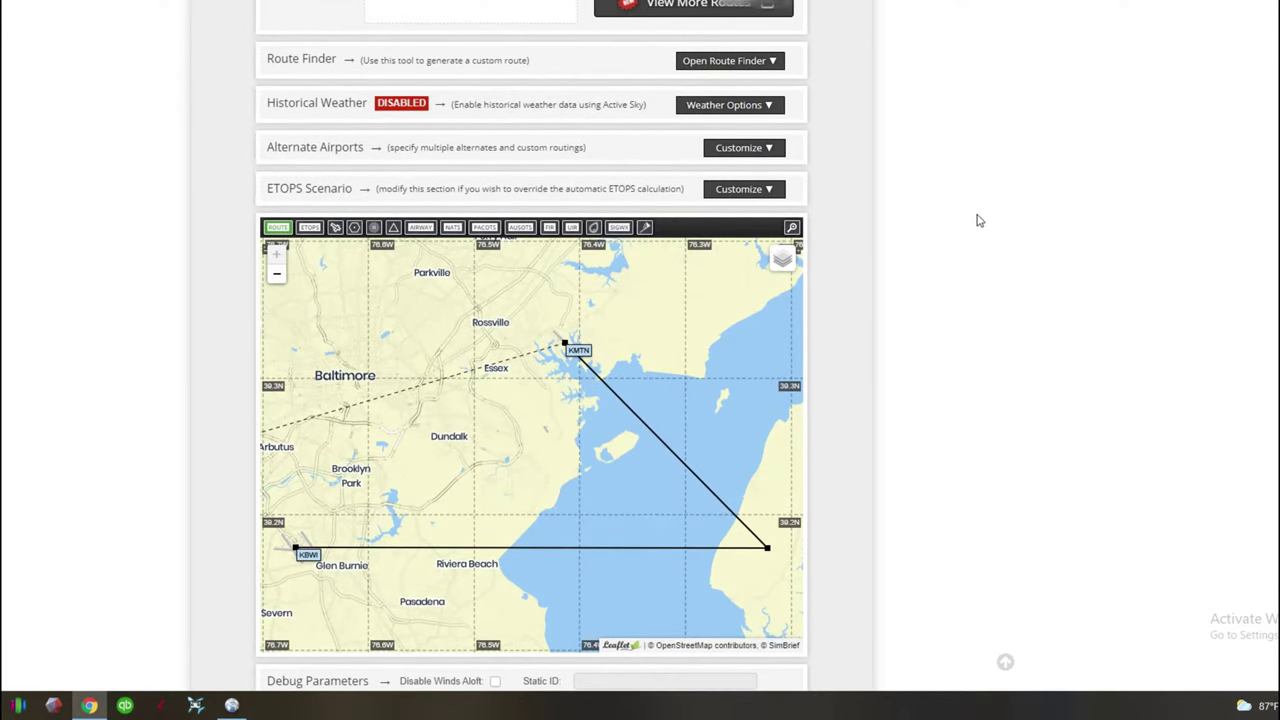
scroll(906, 163, up, 8)
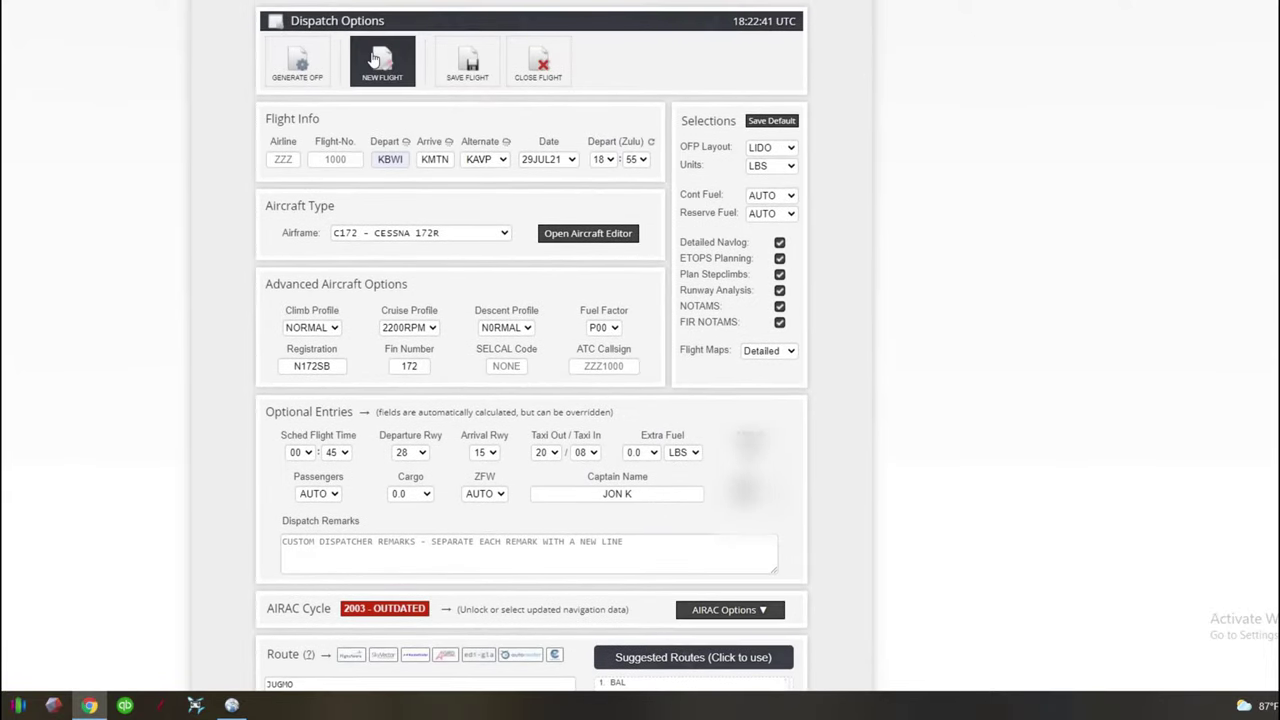
- Generate the OFP and review the briefing: FL030, 0:31 air time, 192 lbs block fuel
click(285, 66)
click(508, 250)
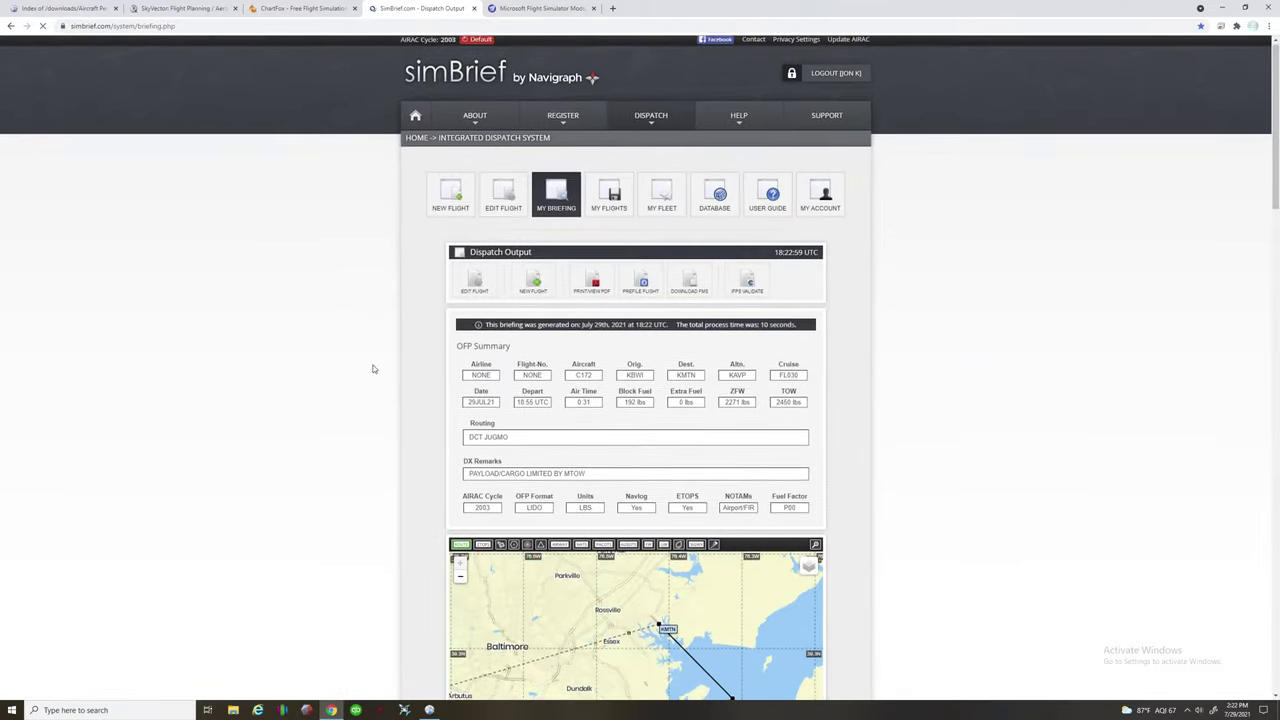
scroll(372, 369, down, 2)
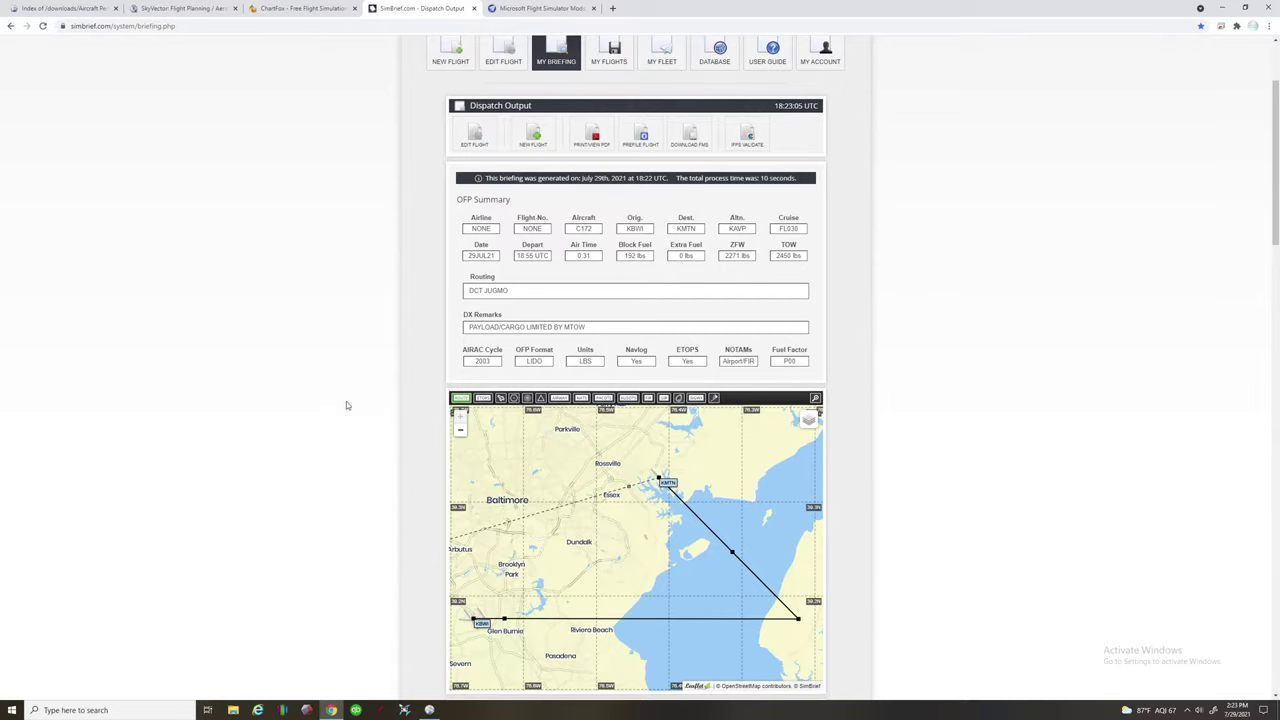
scroll(416, 285, up, 1)
scroll(303, 394, down, 6)
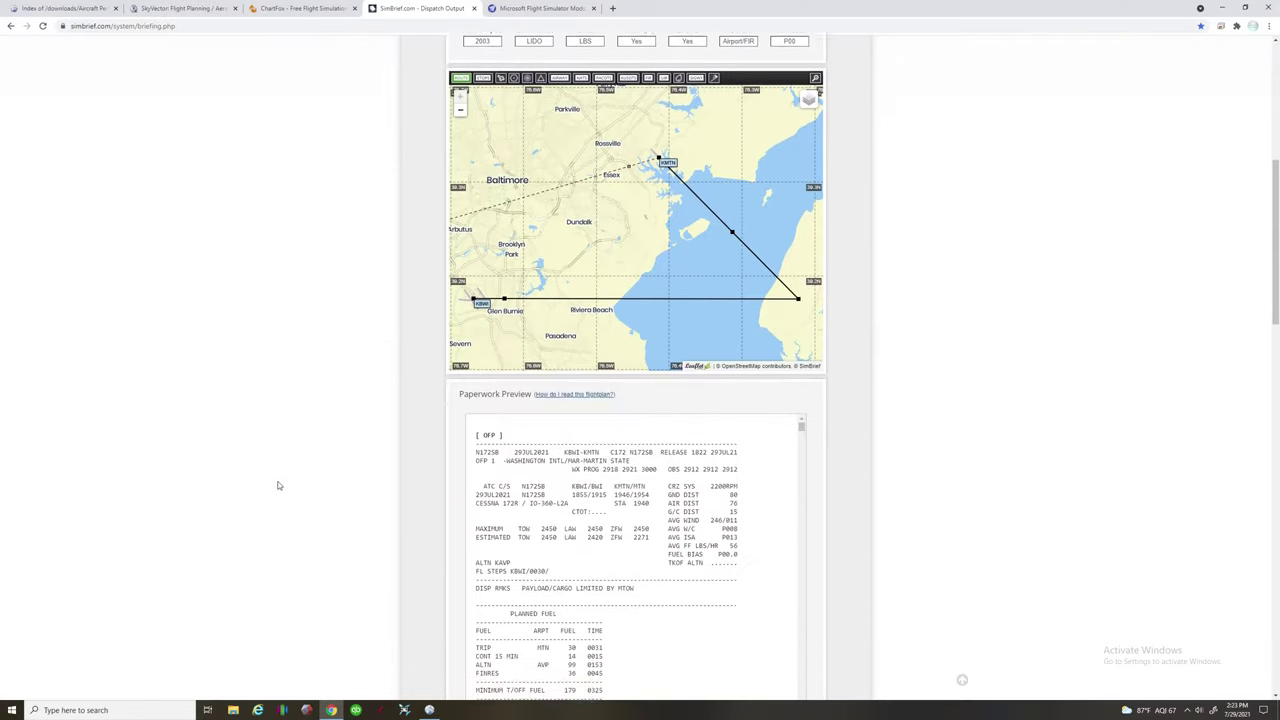
scroll(343, 291, down, 2)
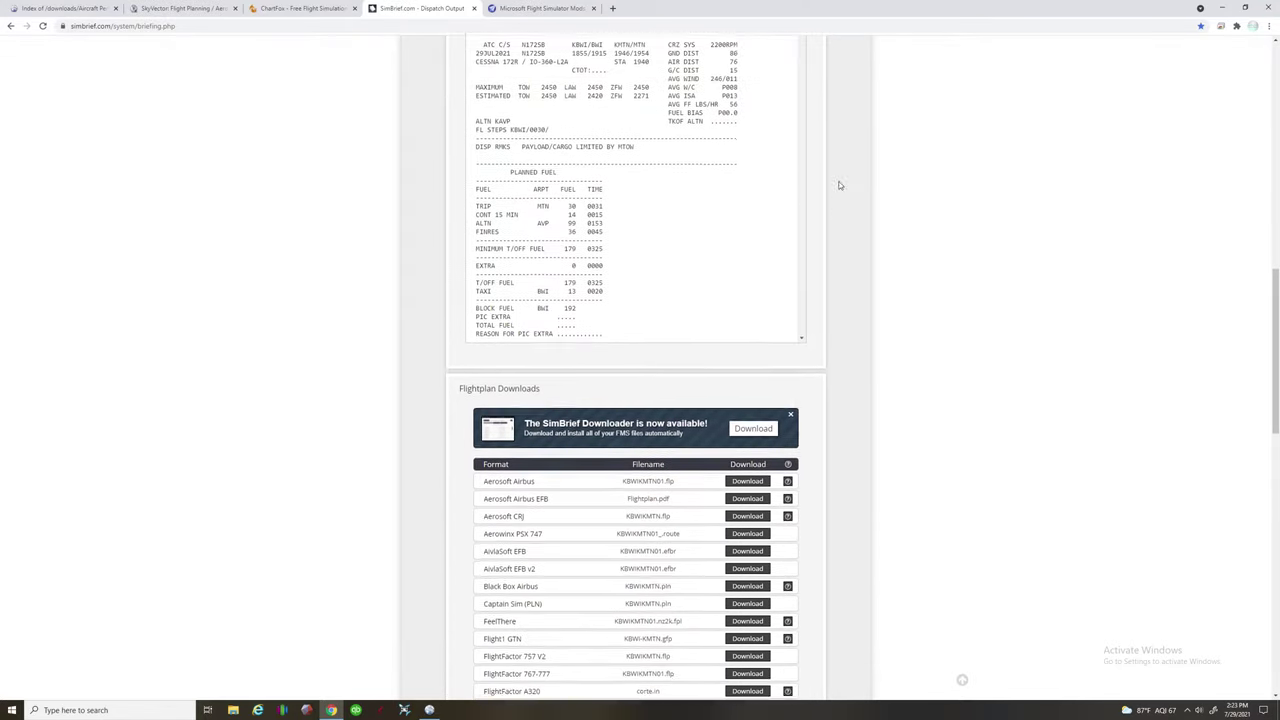
scroll(829, 186, up, 1)
- Download the FS2020 .pln plan file from the Flightplan Downloads section
mouse_move(800, 105)
mouse_down()
mouse_move(803, 229)
mouse_move(802, 92)
mouse_up()
scroll(880, 170, down, 2)
scroll(880, 247, down, 3)
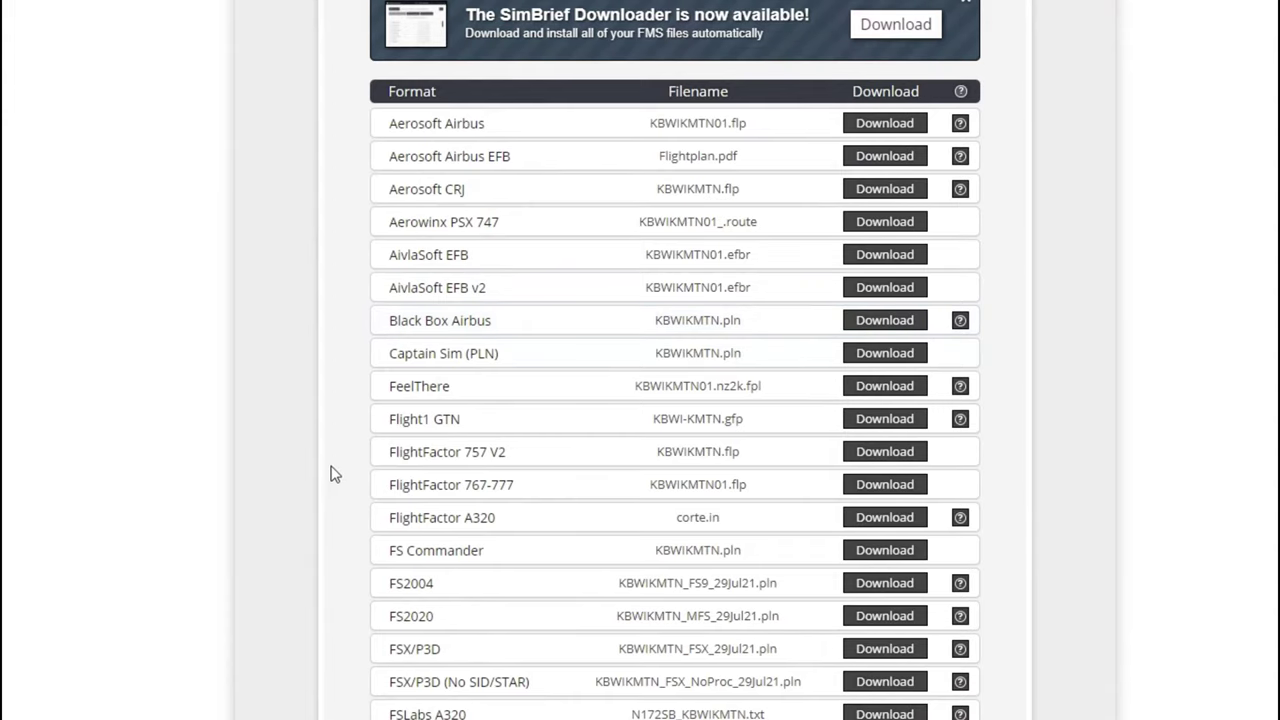
scroll(229, 589, down, 3)
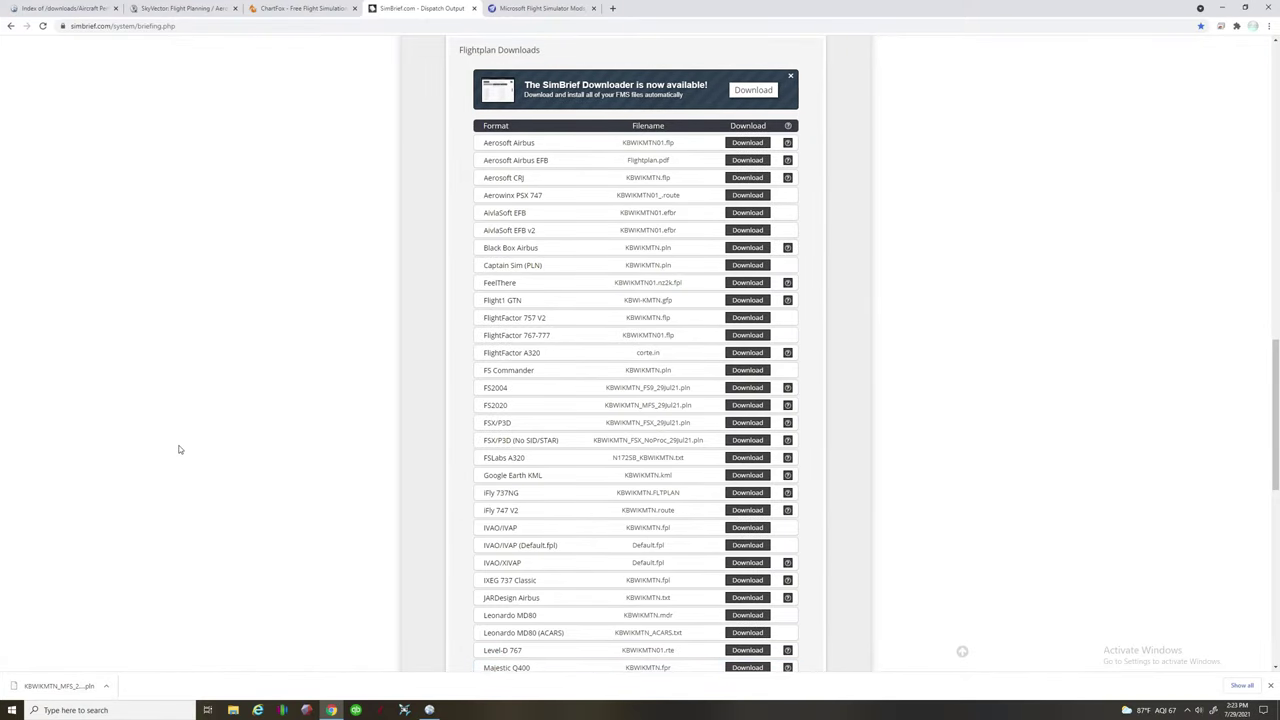
scroll(298, 356, up, 10)
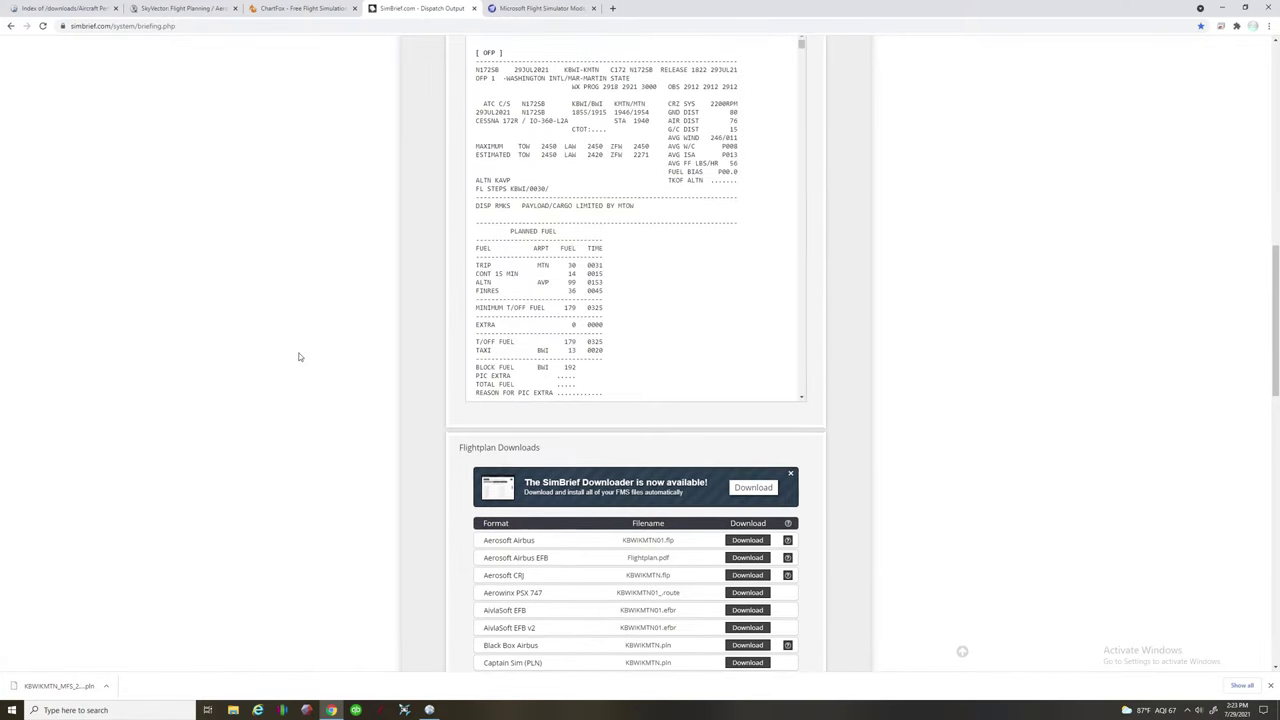
scroll(298, 356, up, 5)
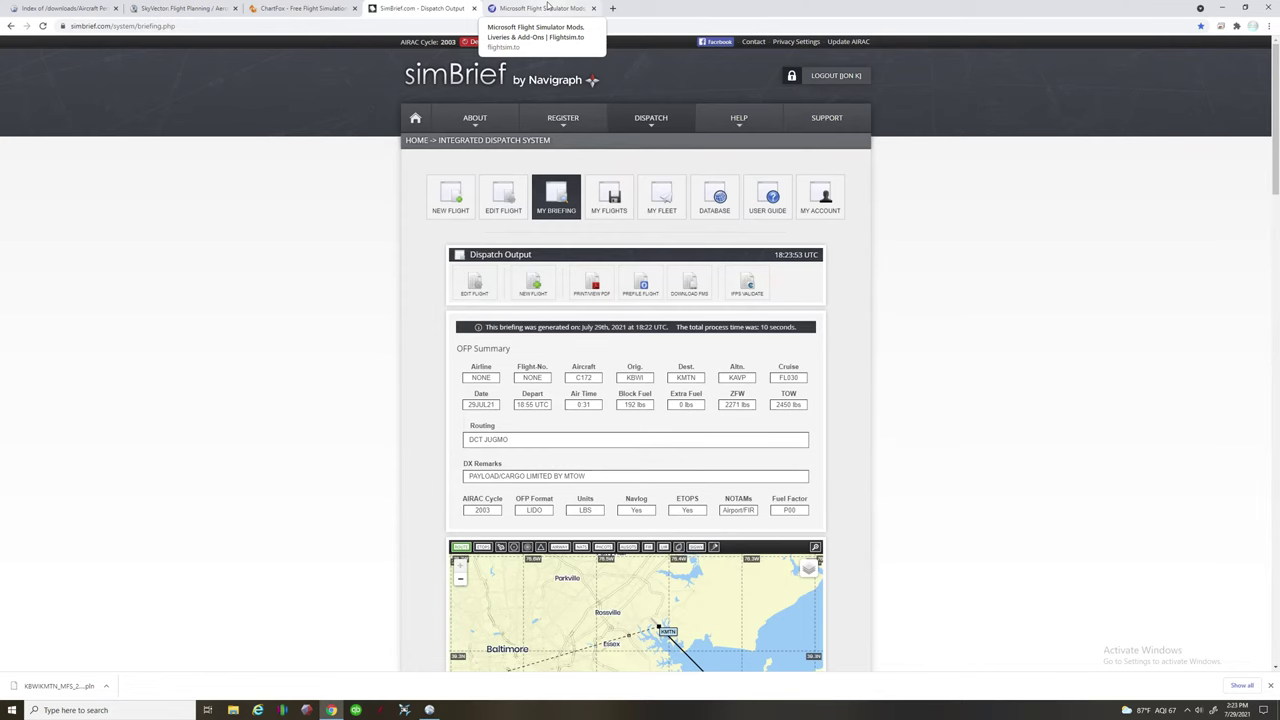
- Open My Downloads on Flightsim.to from the account menu
click(548, 6)
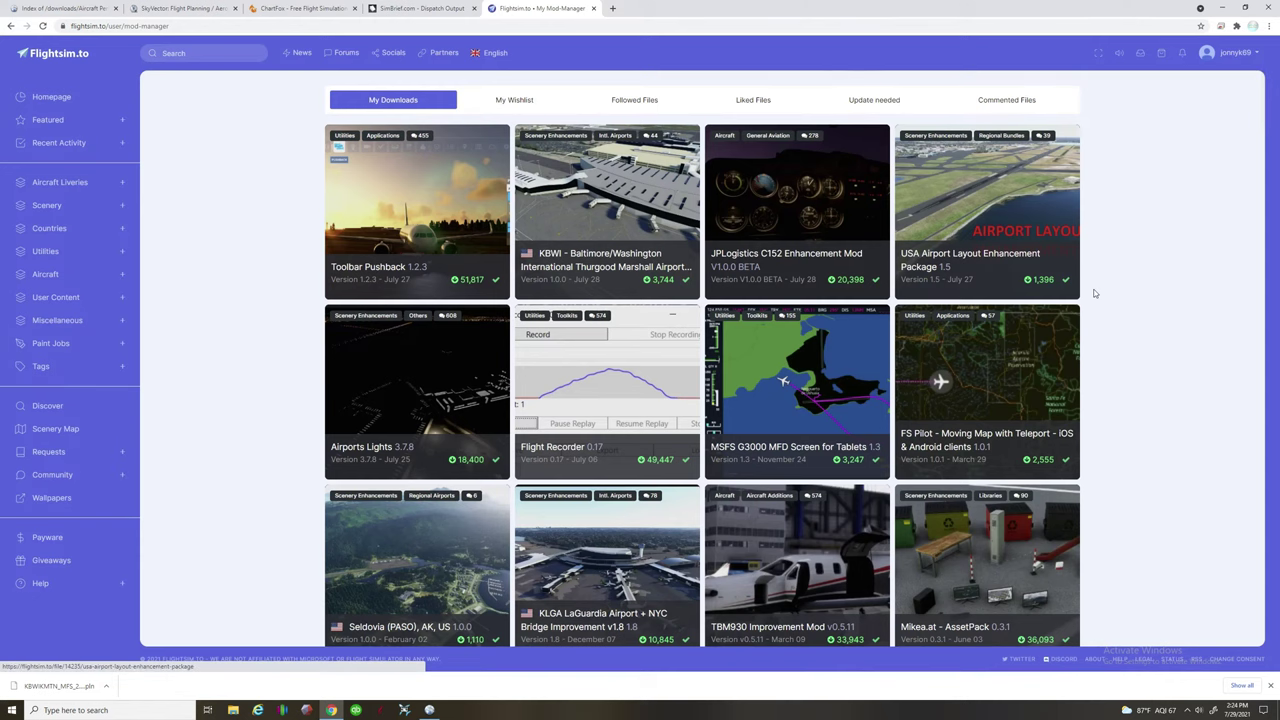
scroll(1115, 298, down, 4)
scroll(845, 353, down, 2)
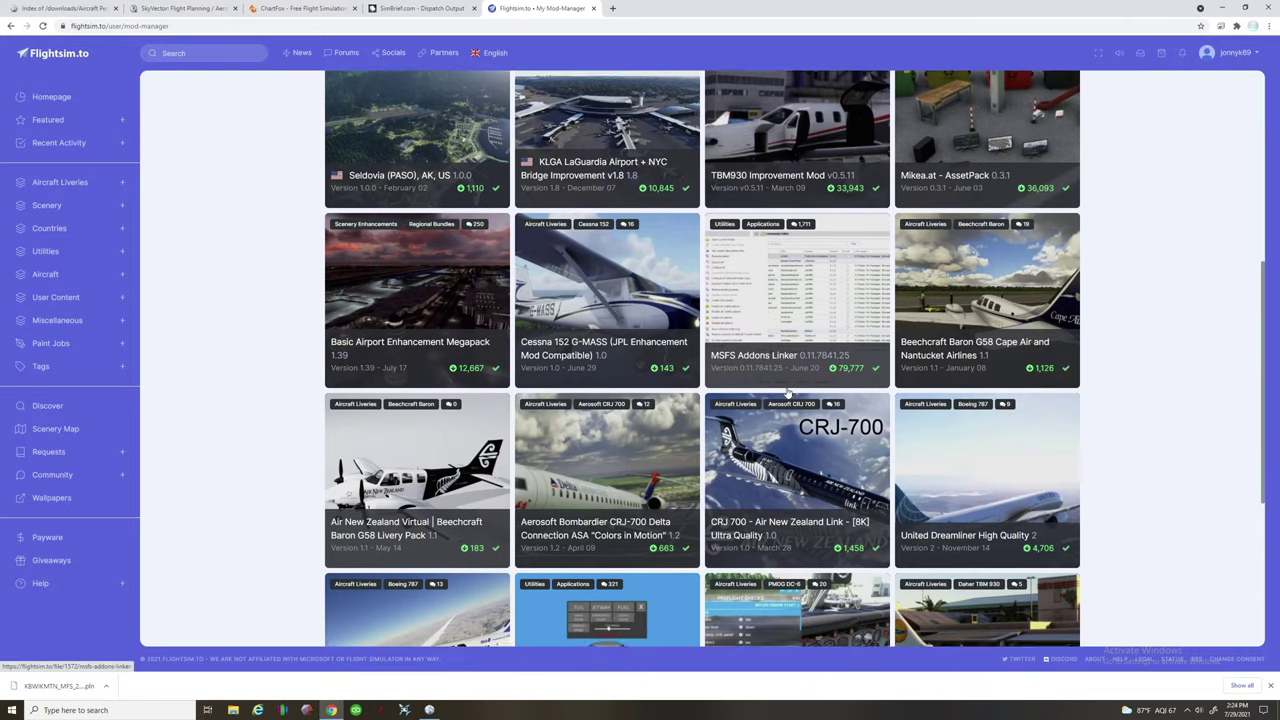
scroll(1157, 317, up, 6)
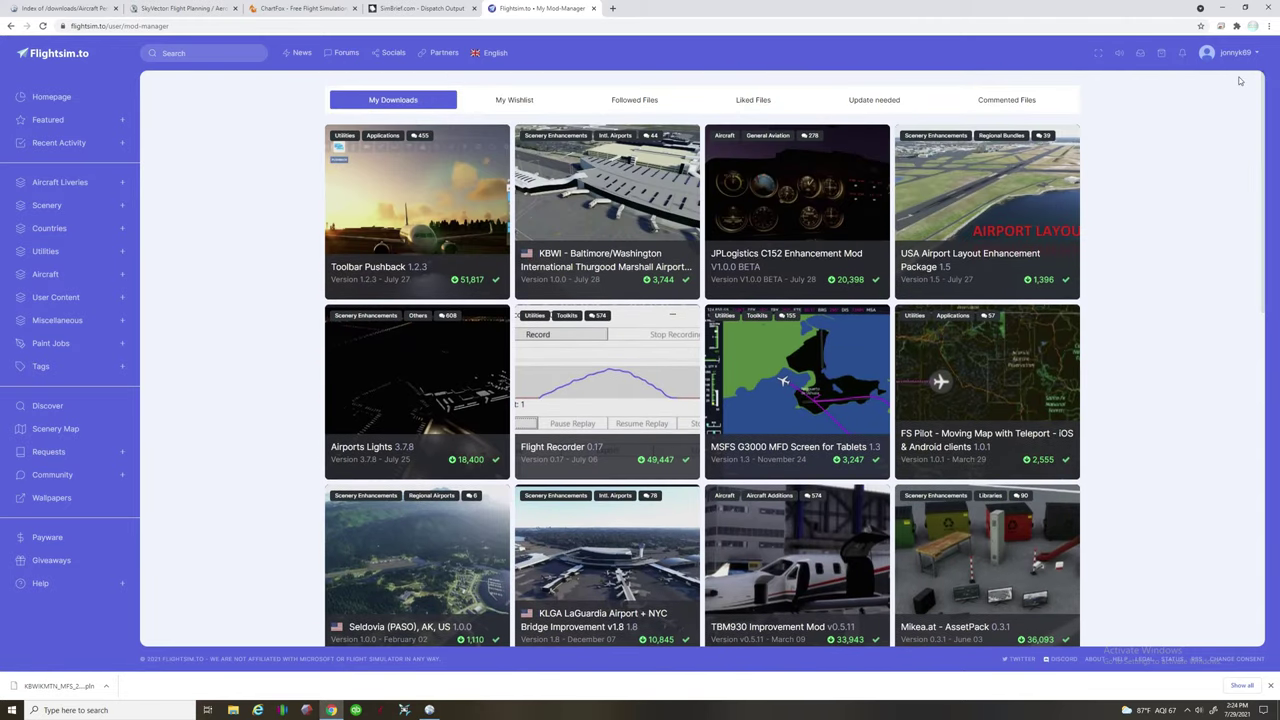
click(1226, 52)
click(1147, 229)
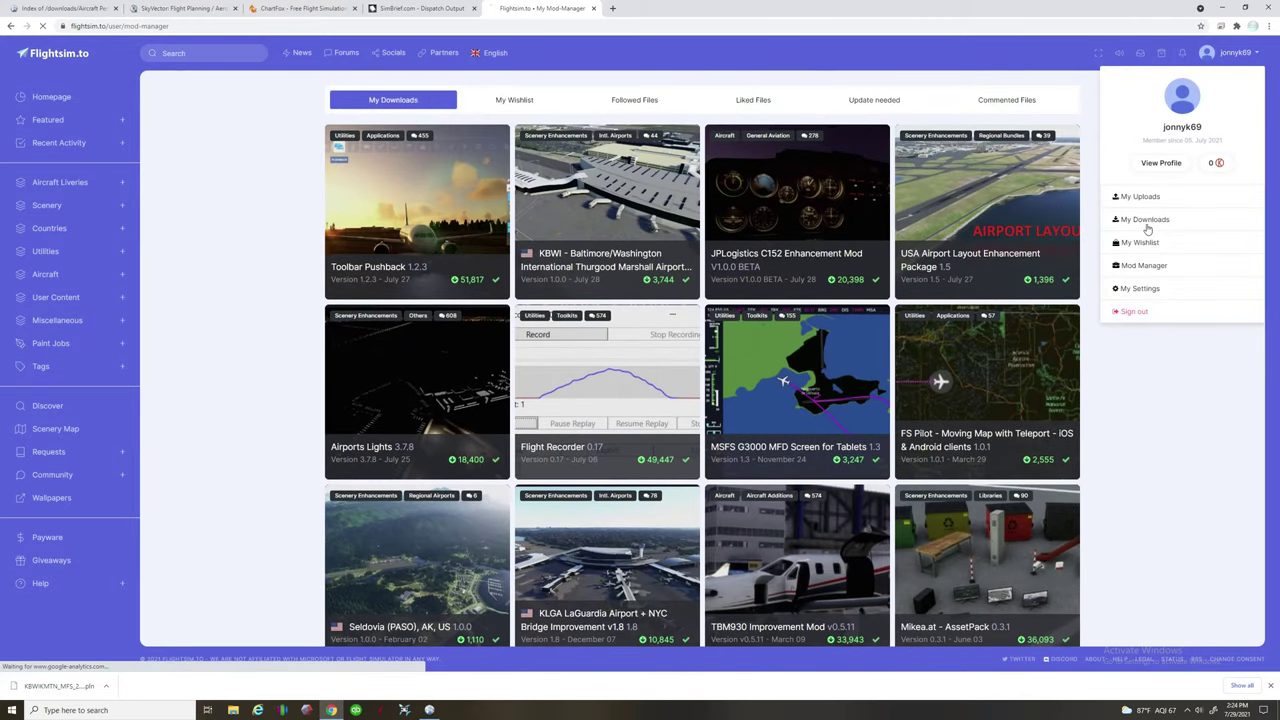